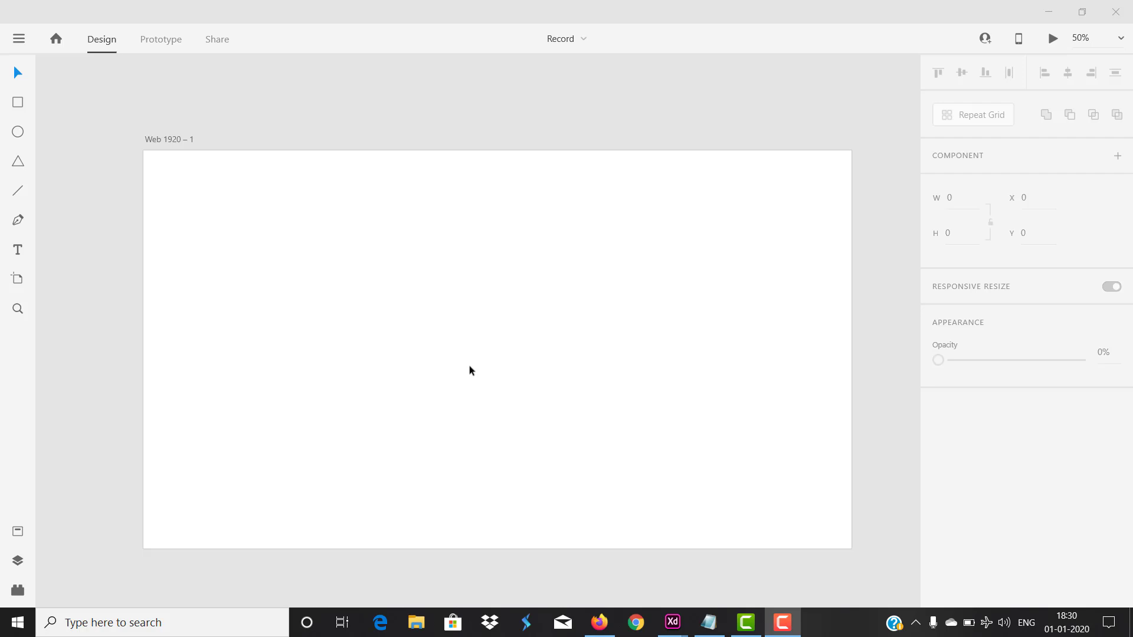
Draw a tall borderless rectangle on the artboard's left with pale grey fill at 34% opacity
click(491, 339)
key(r)
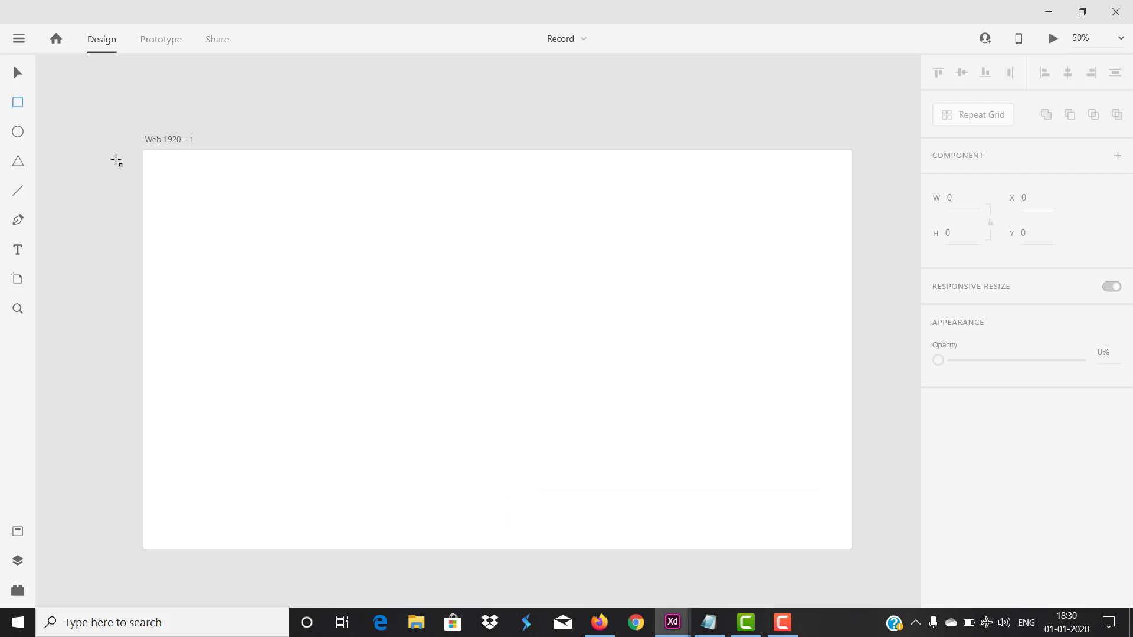
drag(143, 180, 219, 550)
click(939, 563)
click(967, 527)
click(769, 430)
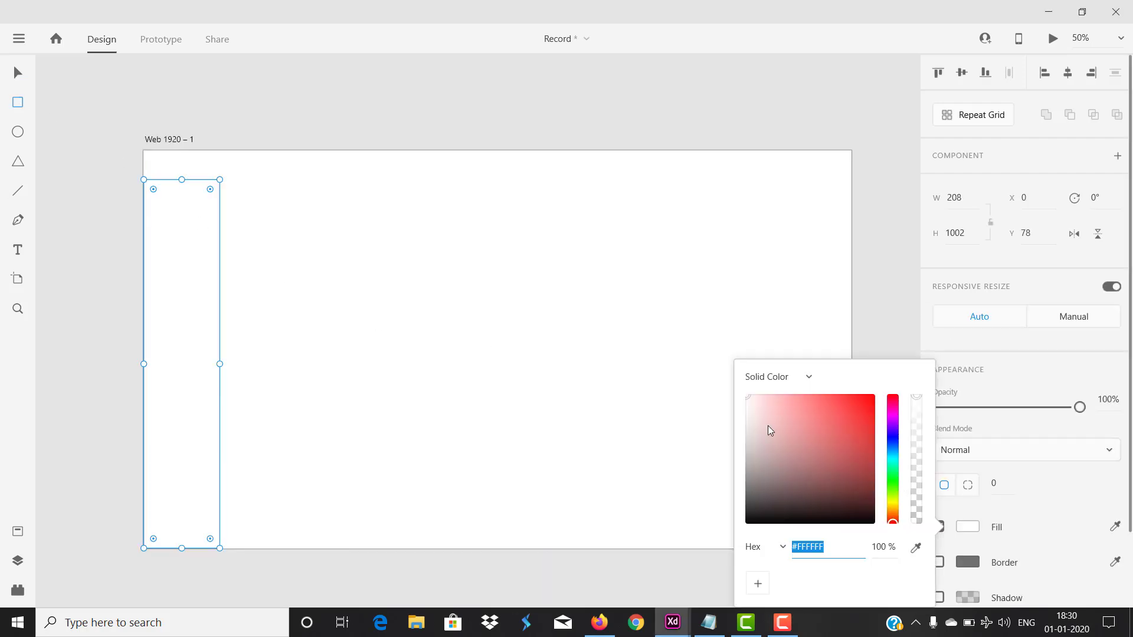
click(720, 417)
Drag the sidebar's top edge down so it starts below the artboard top
click(17, 73)
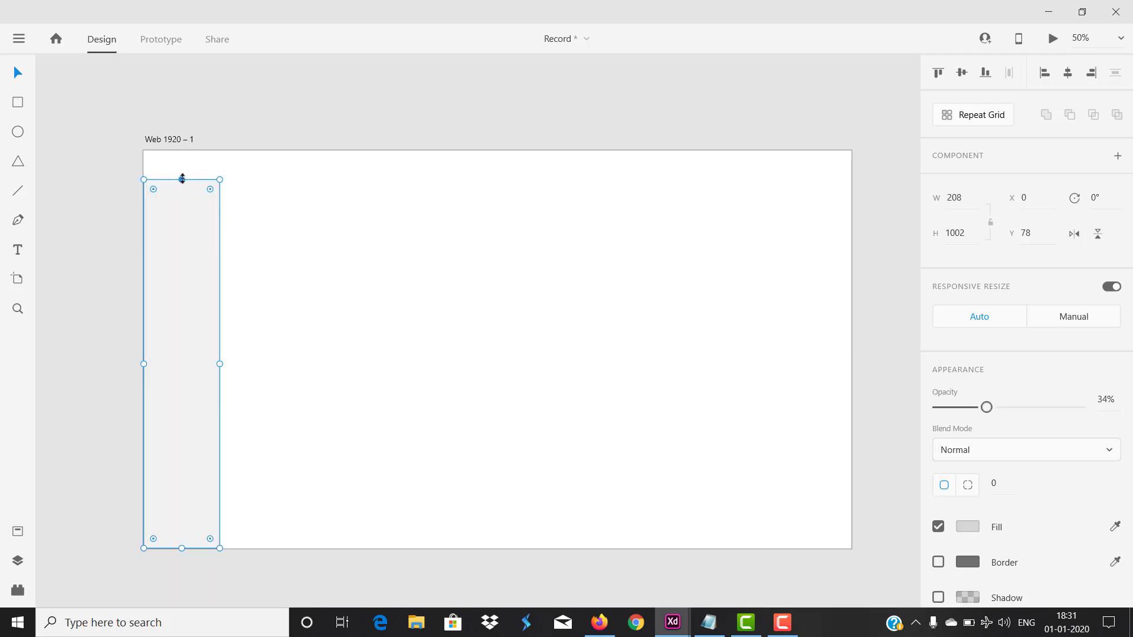
drag(182, 180, 177, 193)
drag(137, 262, 199, 243)
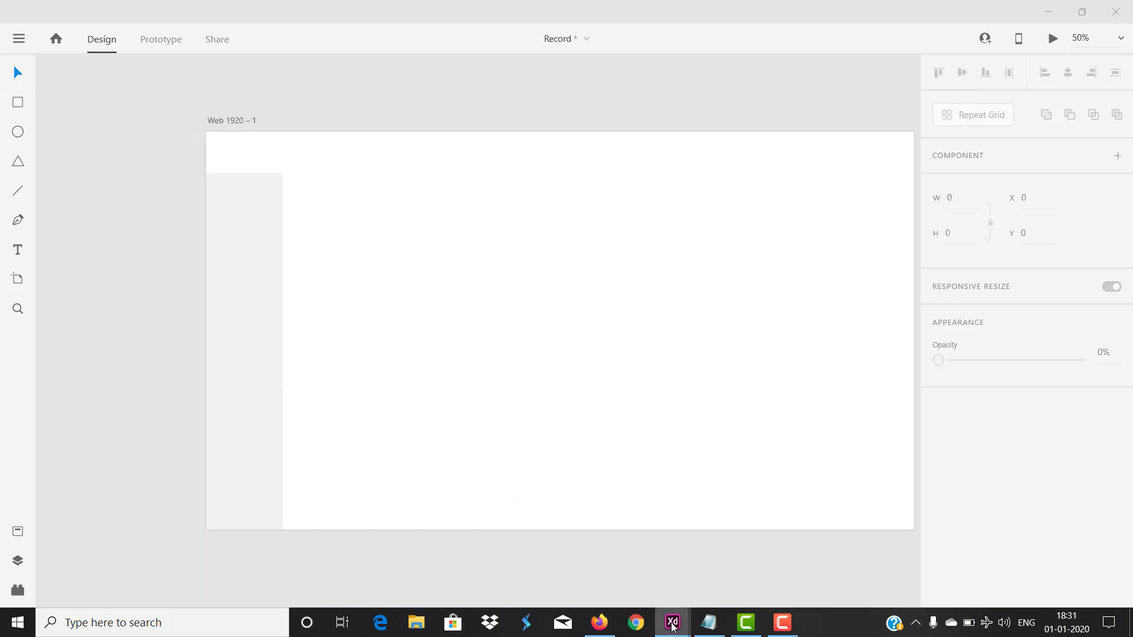
click(718, 579)
Paste the copied icon group into the working document and park it below the artboard
click(590, 567)
key(ctrl+v)
mouse_move(391, 317)
mouse_down()
mouse_move(203, 412)
mouse_move(272, 271)
mouse_up()
scroll(202, 412, up, 1)
scroll(244, 269, up, 5)
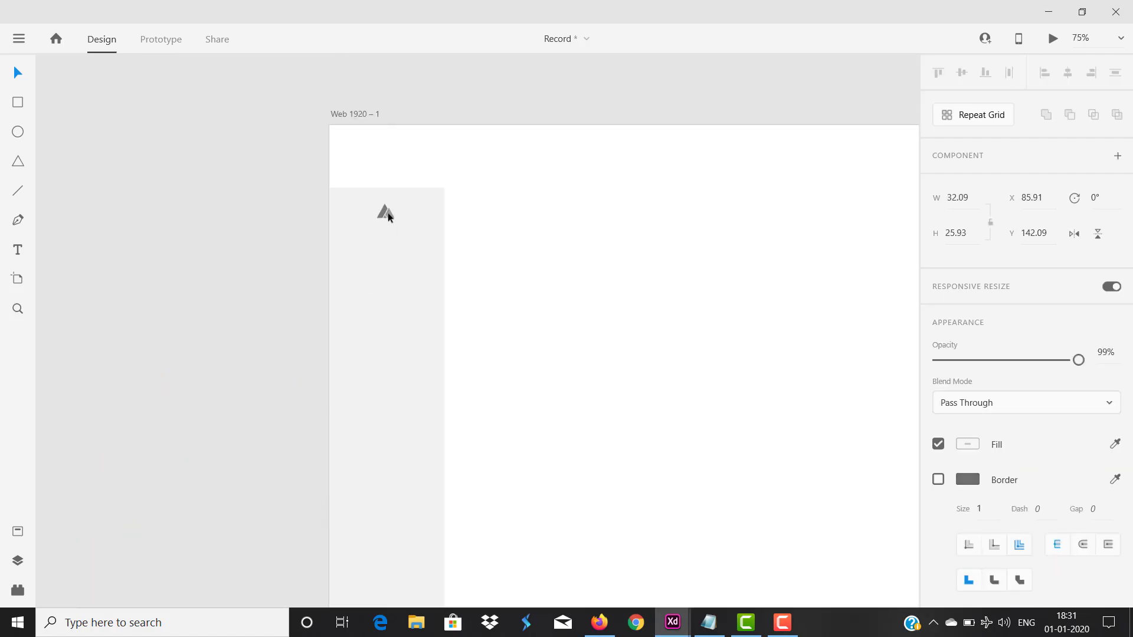
Move the triangle logo up and left above the sidebar's top
key(r)
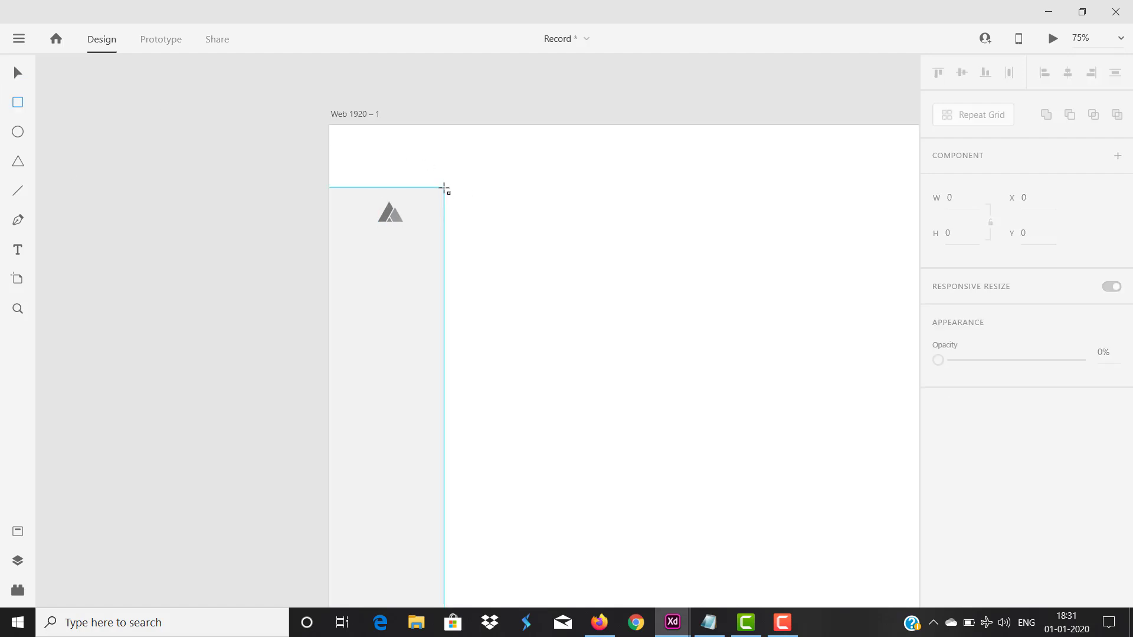
drag(444, 188, 318, 146)
drag(398, 213, 318, 171)
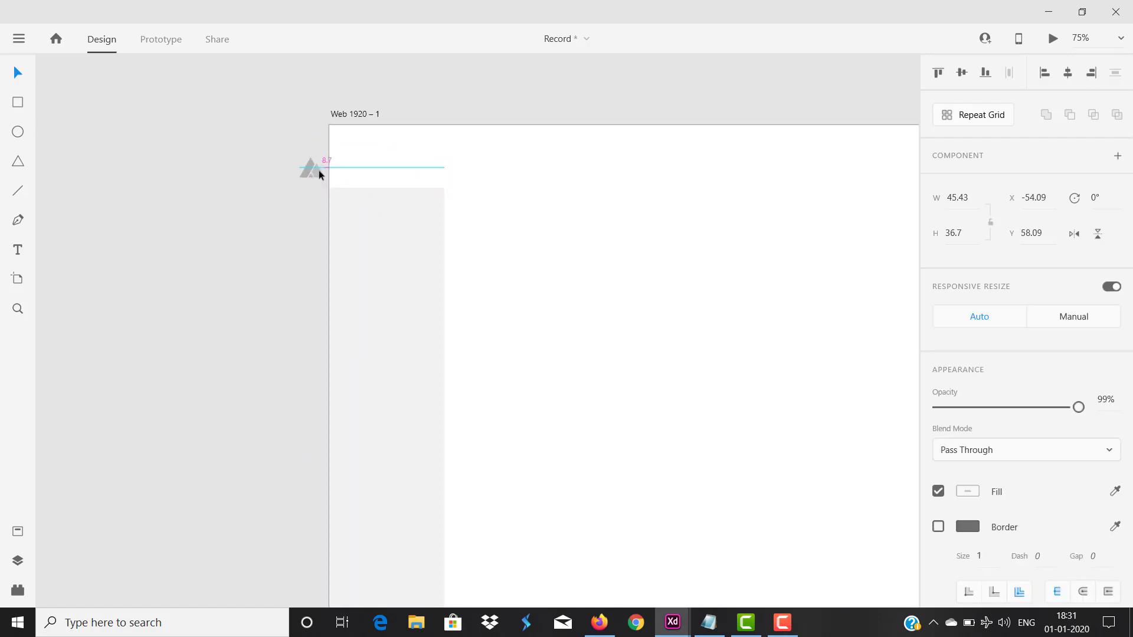
right_click(318, 171)
key(Escape)
key(ctrl+z)
click(275, 284)
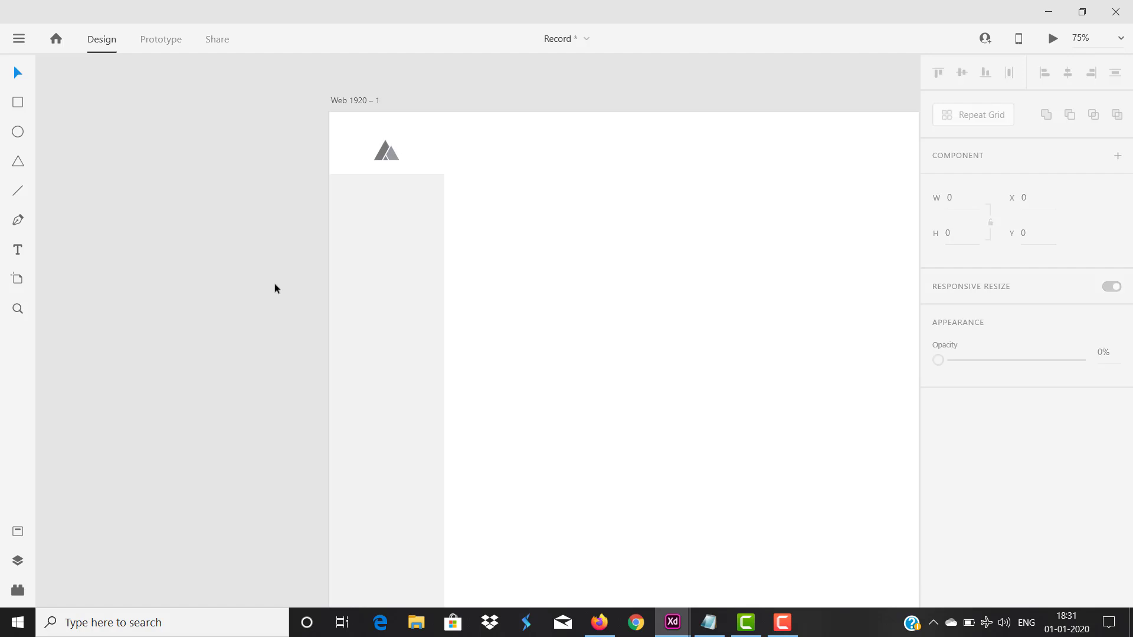
Add a thin white bar in the sidebar and arrange the Facebook, Instagram and Twitter icons beneath the logo
scroll(275, 288, down, 5)
key(r)
mouse_move(332, 139)
mouse_down()
mouse_move(346, 237)
mouse_move(337, 212)
mouse_up()
click(208, 361)
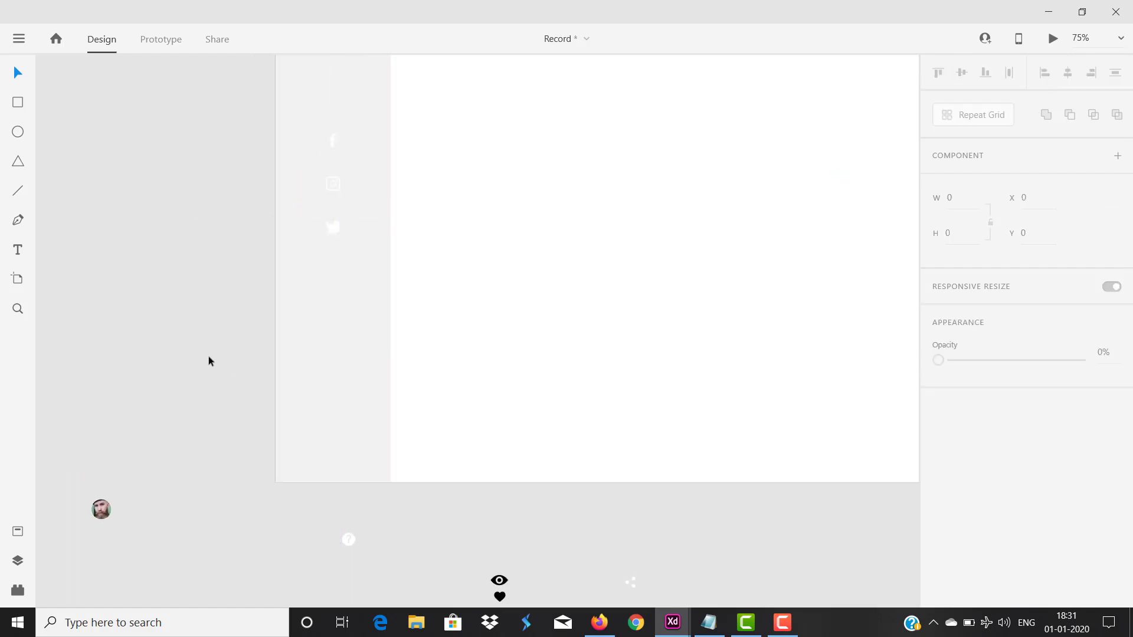
scroll(208, 361, down, 2)
drag(349, 499, 338, 408)
click(245, 296)
drag(246, 296, 240, 496)
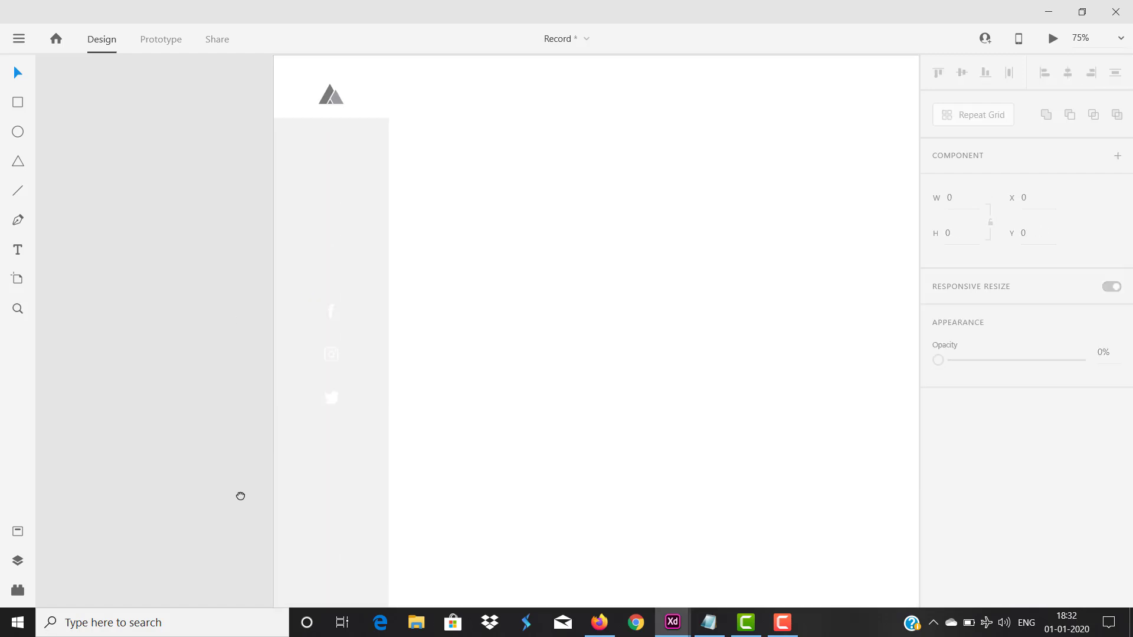
scroll(240, 496, up, 3)
Draw a small unfilled circle with a white #ffffff outline beside the artboard
drag(159, 226, 175, 241)
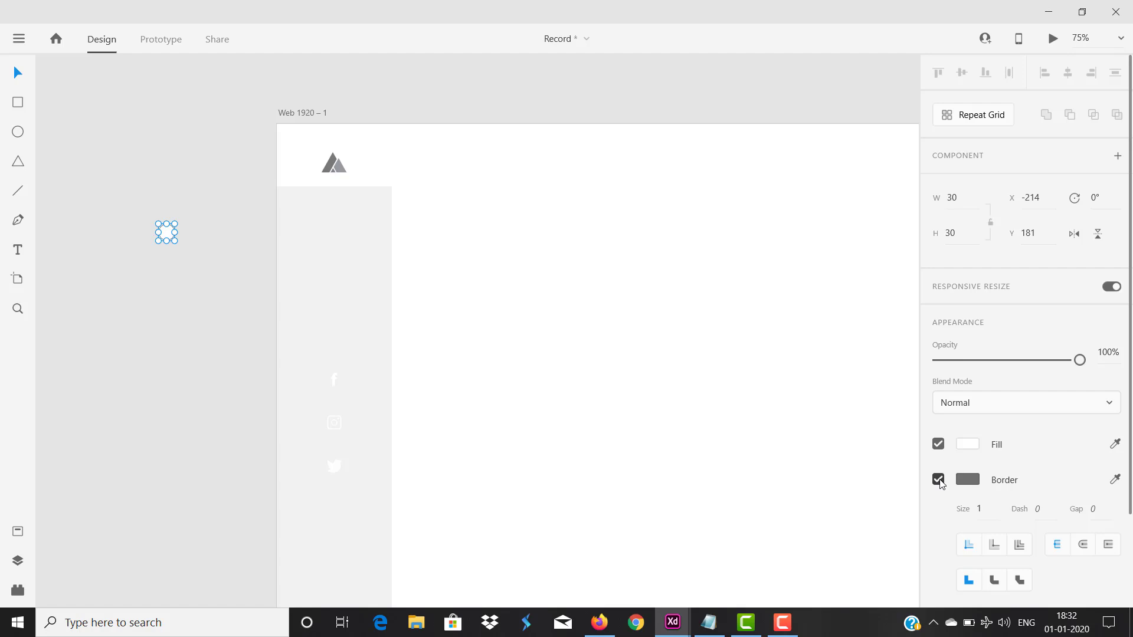
click(967, 479)
text(ffffff)
key(Escape)
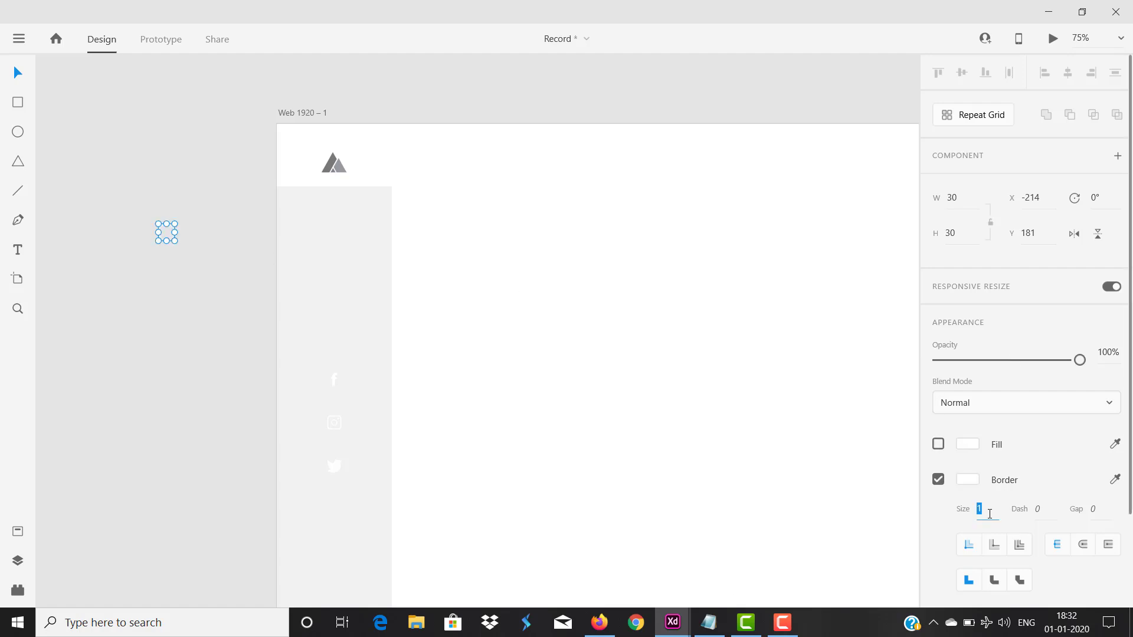
mouse_move(148, 302)
mouse_down()
mouse_move(276, 346)
mouse_move(370, 349)
mouse_up()
key(ctrl+plus)
key(ctrl+plus)
Add a white handle line to form a magnifier and move the icon to the sidebar top
key(l)
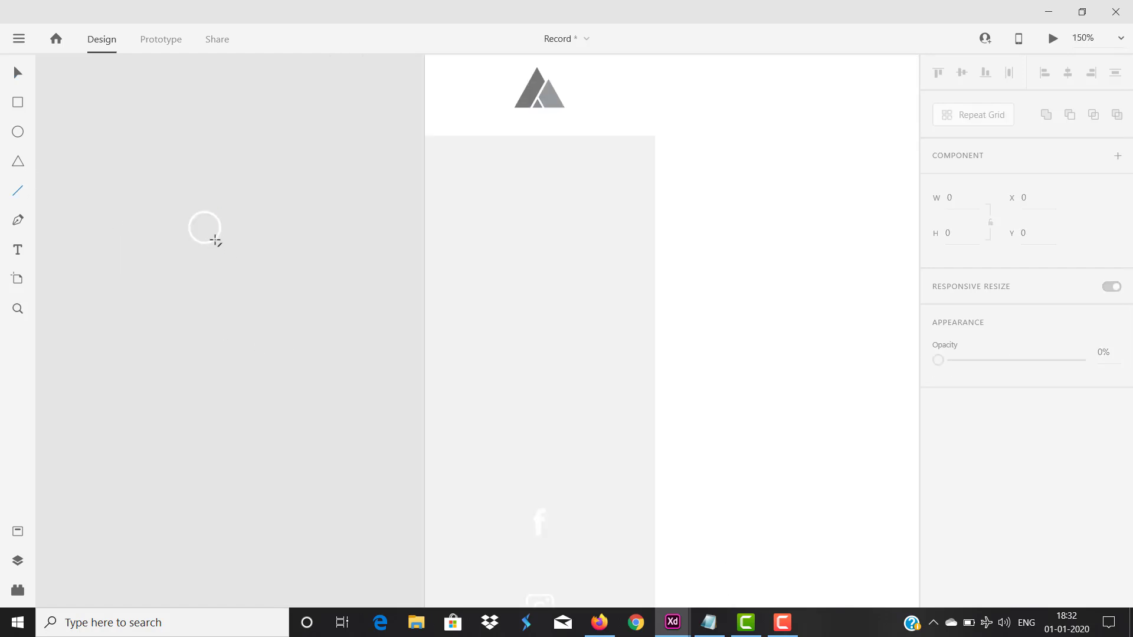
drag(215, 240, 227, 252)
click(968, 443)
click(988, 473)
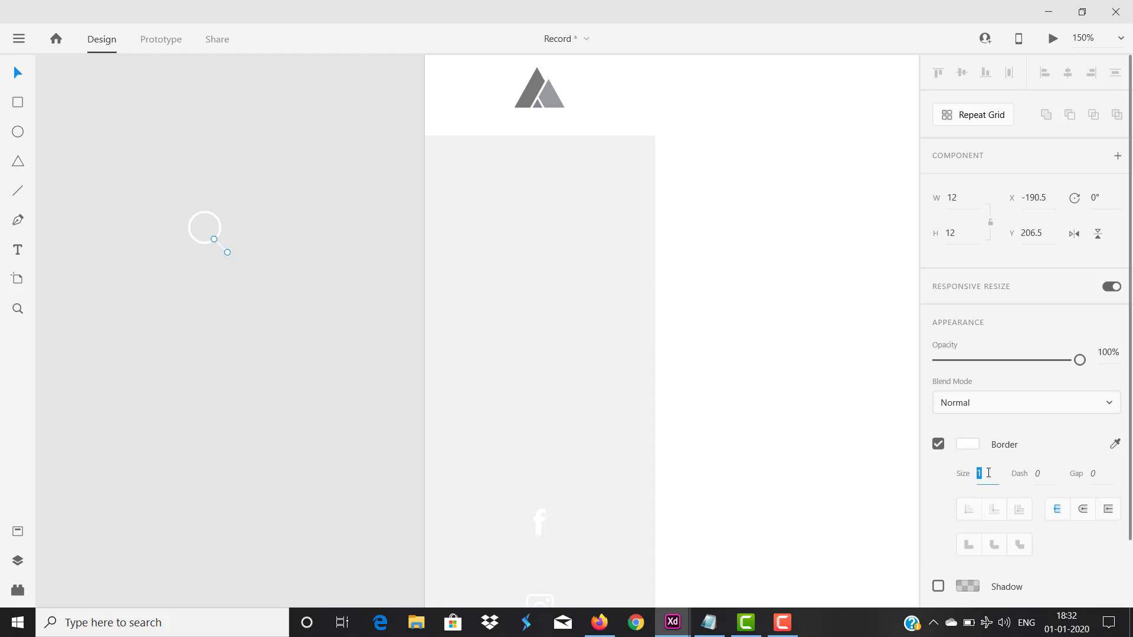
drag(154, 168, 254, 312)
drag(206, 233, 544, 226)
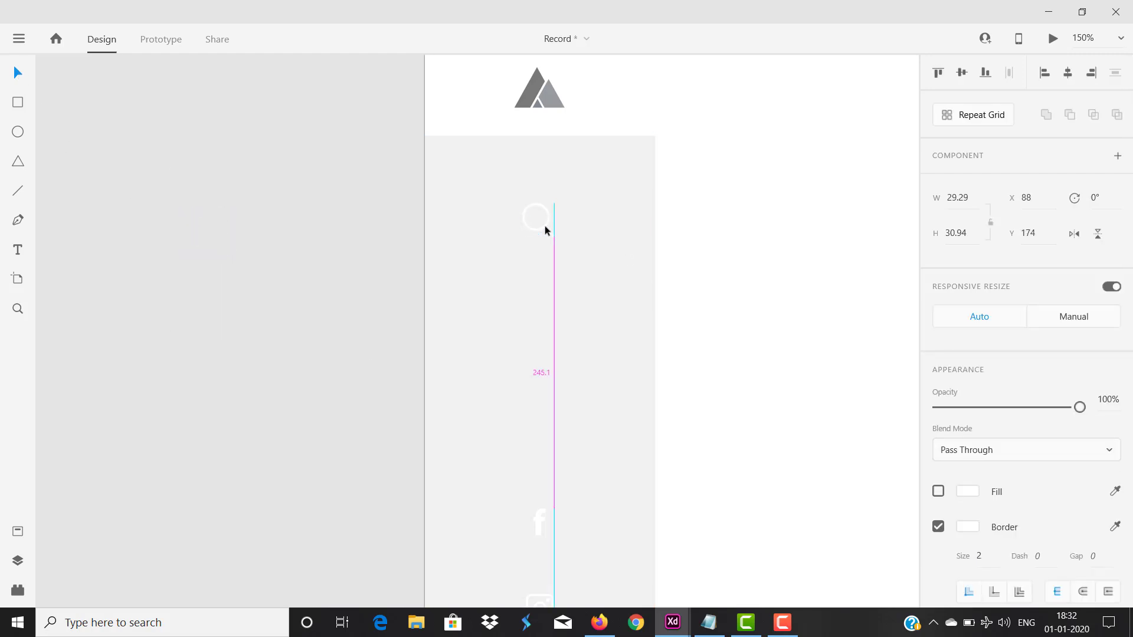
drag(276, 298, 159, 373)
key(ctrl+minus)
Draw a full-height vertical divider line along the sidebar's right edge and set its colour
key(l)
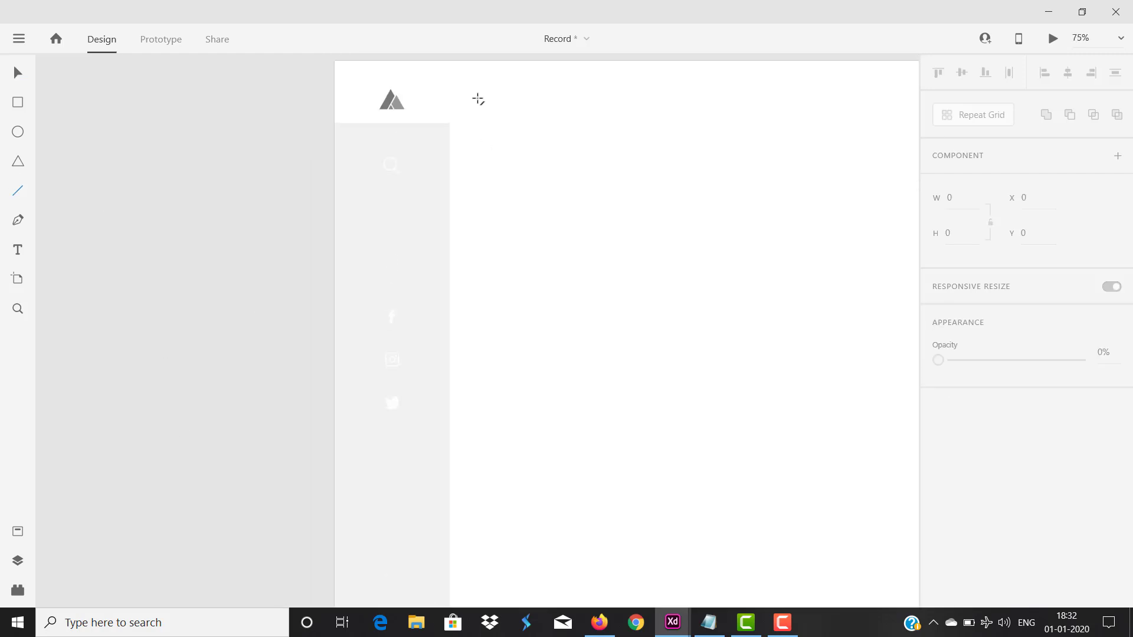
drag(450, 67, 449, 373)
drag(449, 436, 447, 459)
key(v)
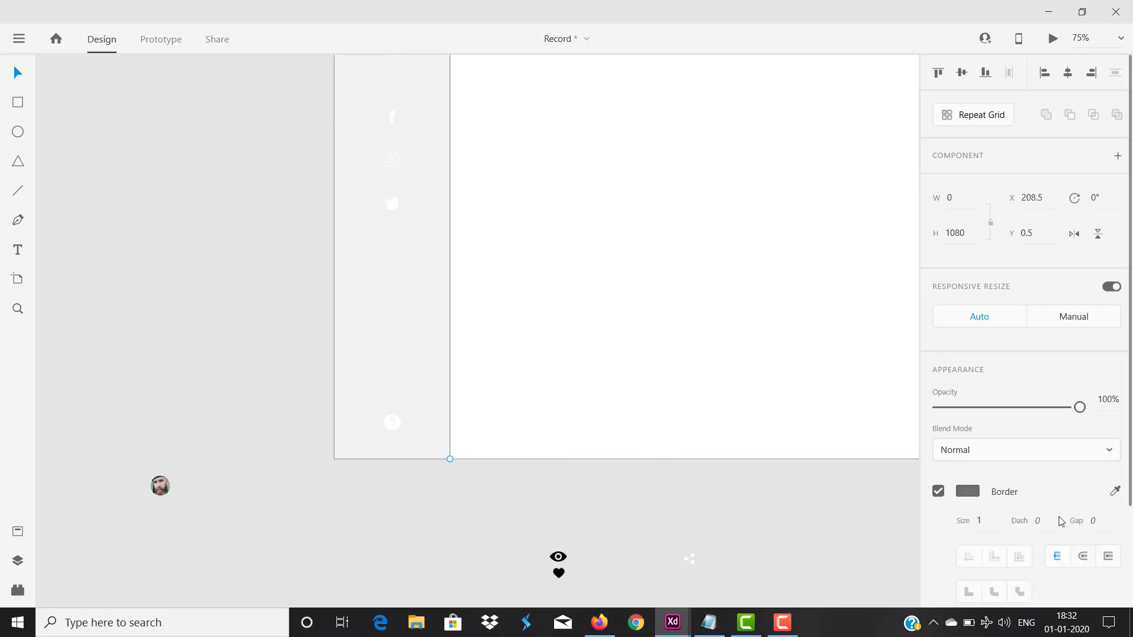
click(967, 491)
click(223, 207)
Add 'The Reasoning' text beside the sidebar and enlarge it
drag(223, 207, 131, 339)
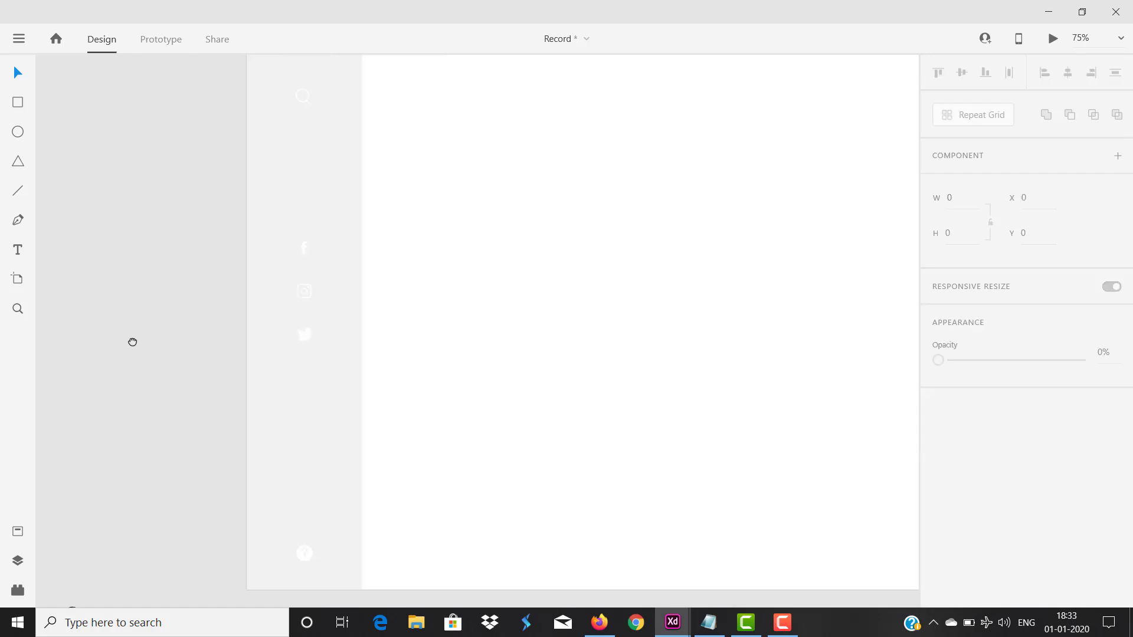
click(18, 251)
click(440, 283)
text(The Reasoning)
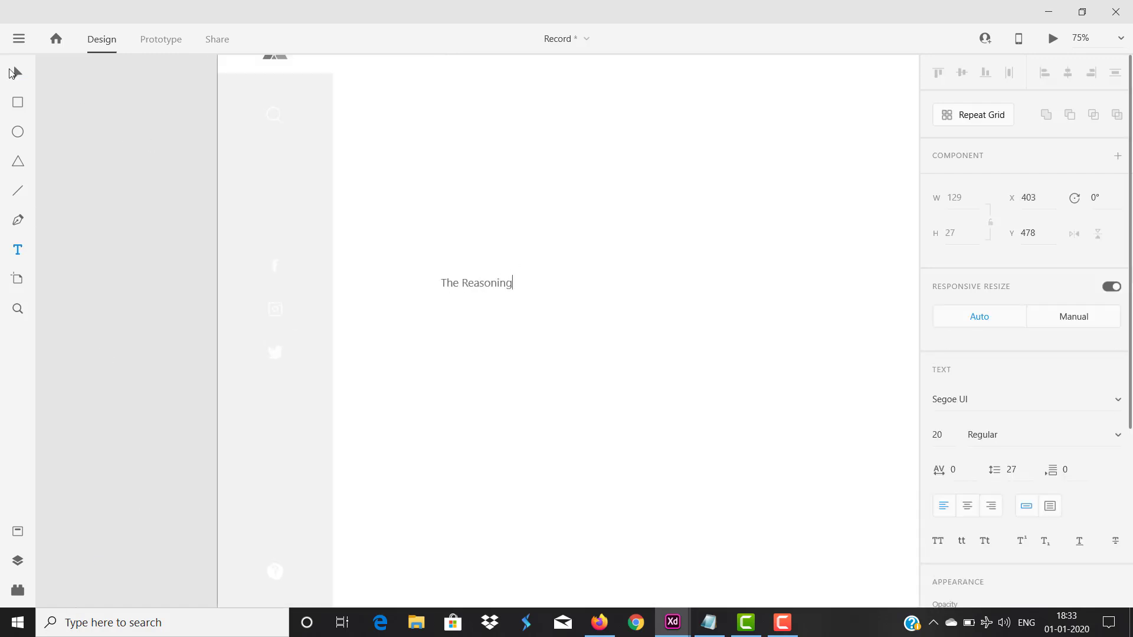
click(18, 73)
mouse_move(515, 291)
mouse_down()
mouse_move(475, 331)
mouse_move(551, 324)
mouse_up()
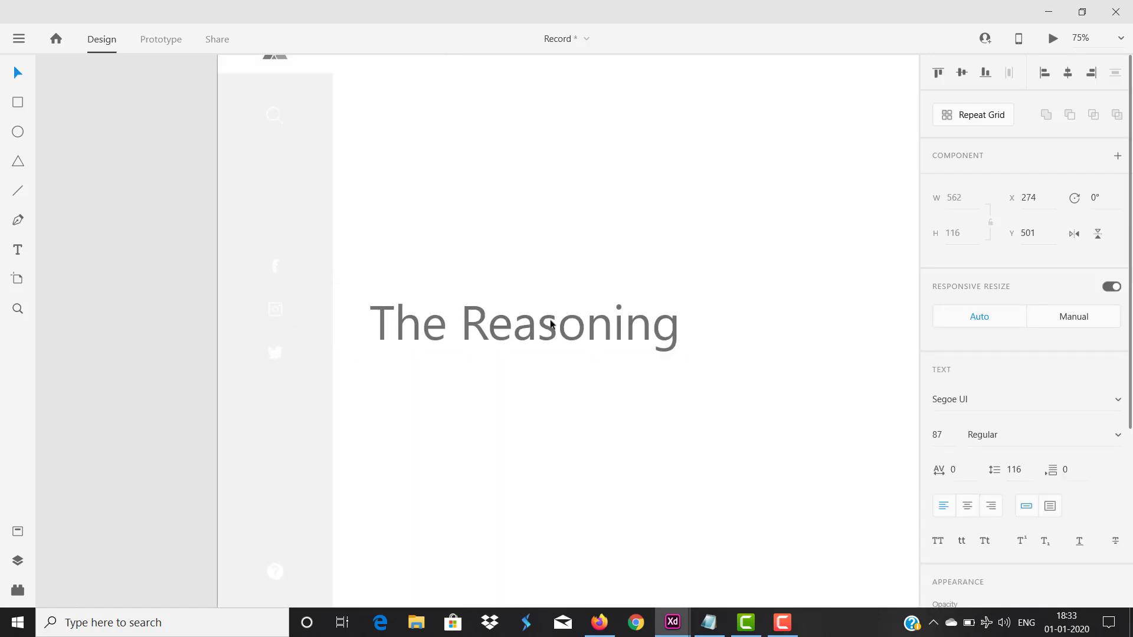
click(962, 73)
scroll(701, 358, right, 3)
Scale the heading to size 117, place it beside the sidebar, and set Forgotten Futurist font
drag(433, 336, 432, 356)
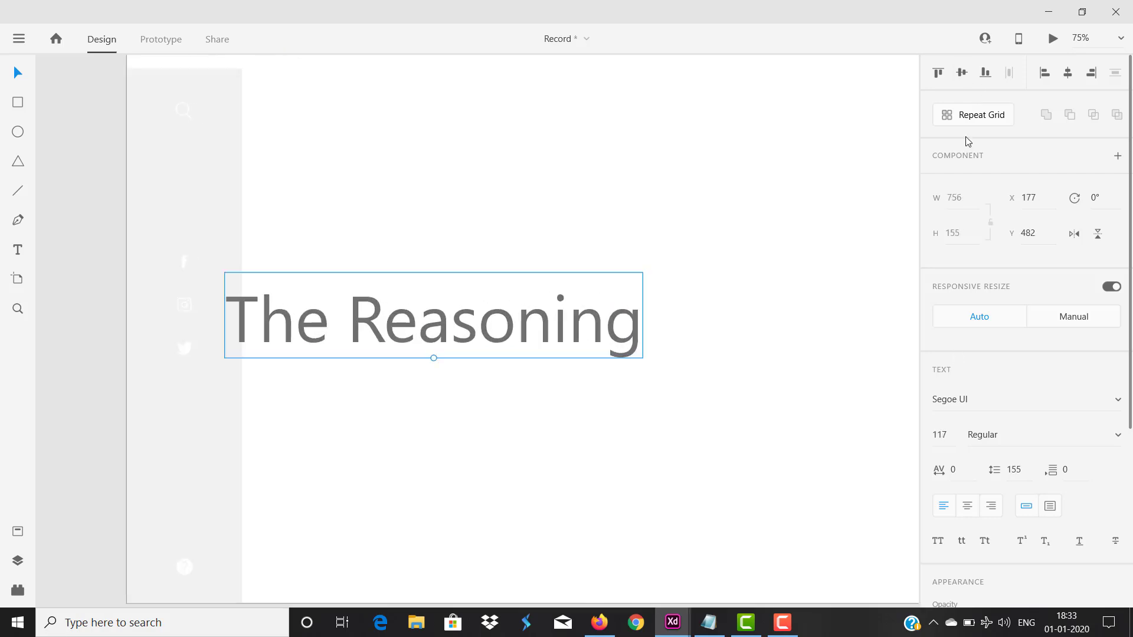
drag(460, 319, 592, 315)
click(1002, 396)
text(Forgo)
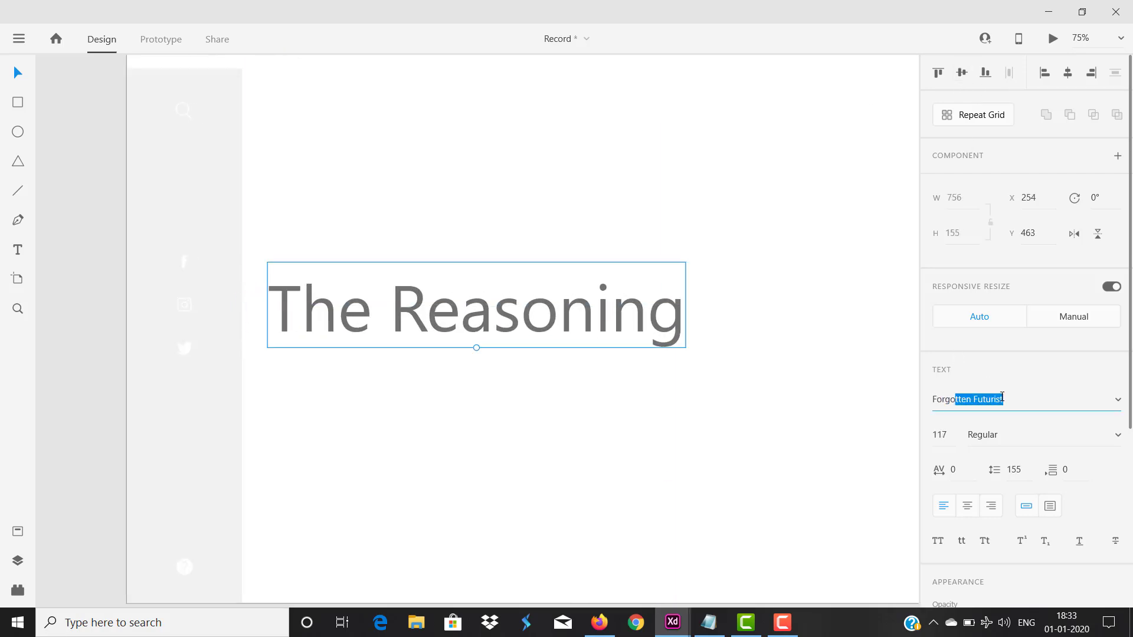
key(Return)
click(630, 176)
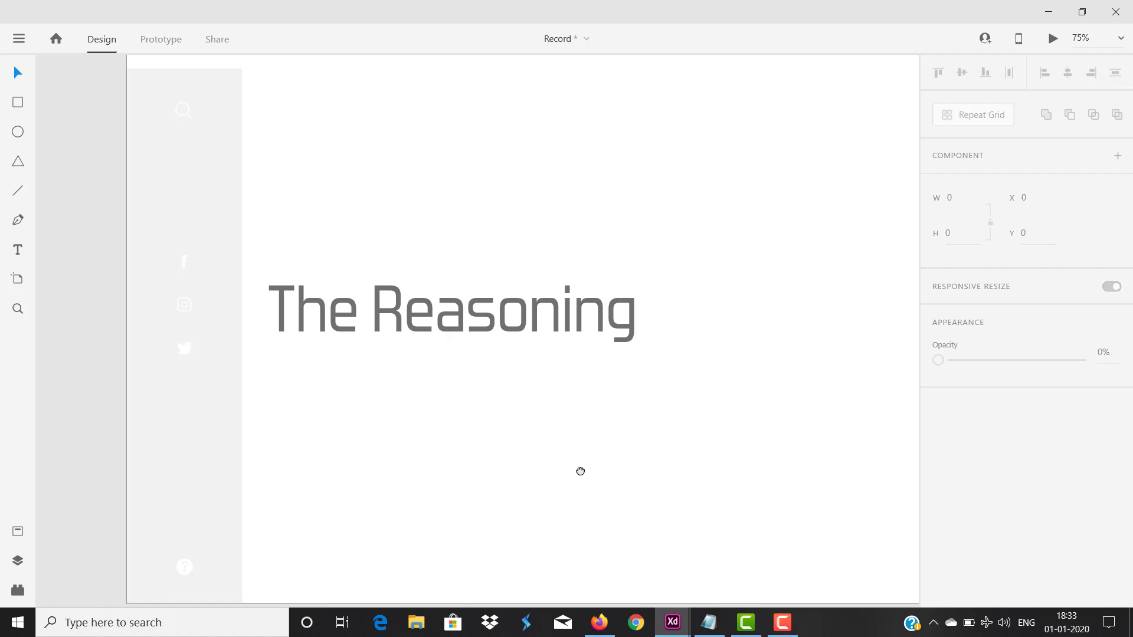
drag(580, 471, 576, 283)
Rotate the grey rectangle -90° into a top bar stretching to the artboard's right edge
scroll(493, 326, up, 5)
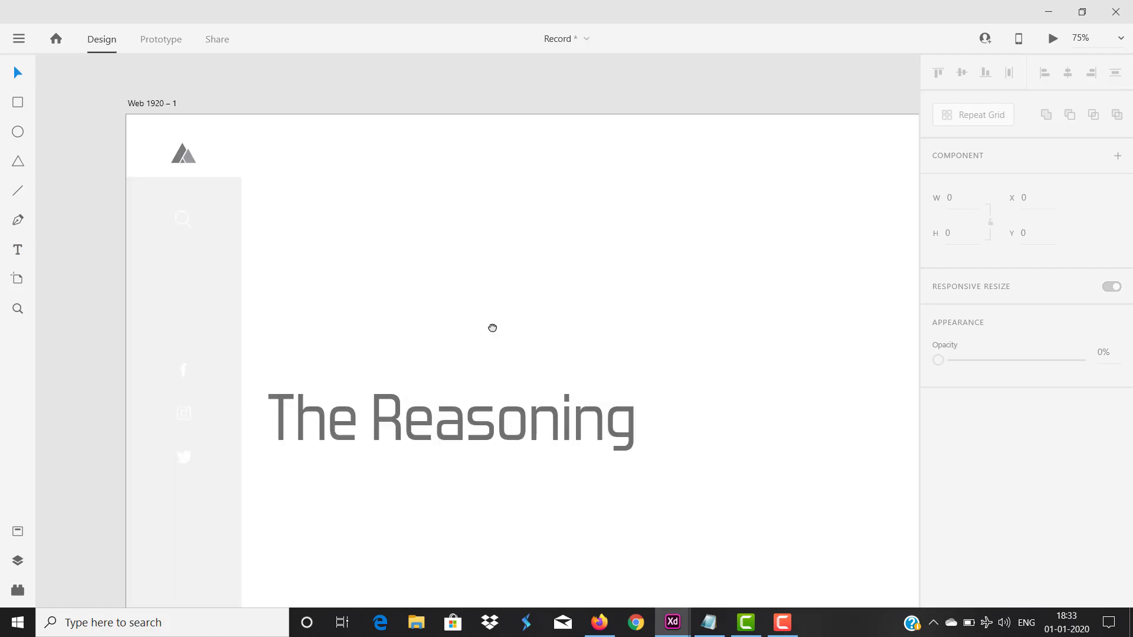
scroll(304, 301, right, 2)
click(700, 223)
drag(723, 435, 655, 435)
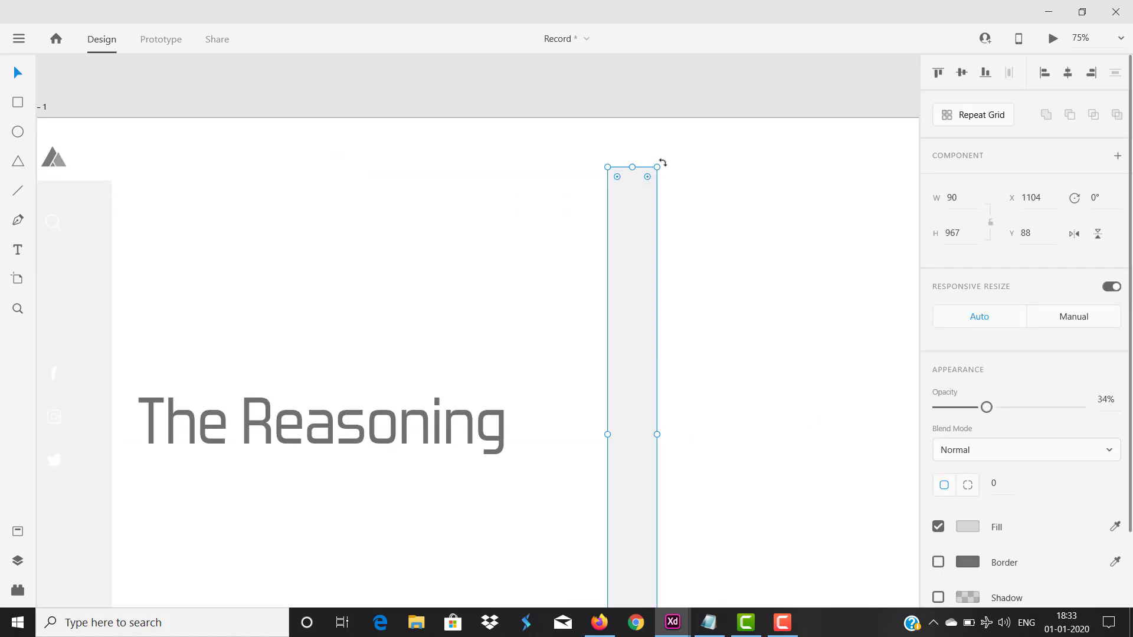
mouse_move(663, 164)
mouse_down()
mouse_move(311, 298)
mouse_move(331, 431)
mouse_up()
mouse_move(673, 427)
mouse_down()
mouse_move(406, 156)
mouse_move(417, 152)
mouse_move(380, 139)
mouse_up()
scroll(387, 220, up, 2)
scroll(387, 220, right, 4)
drag(387, 220, 799, 220)
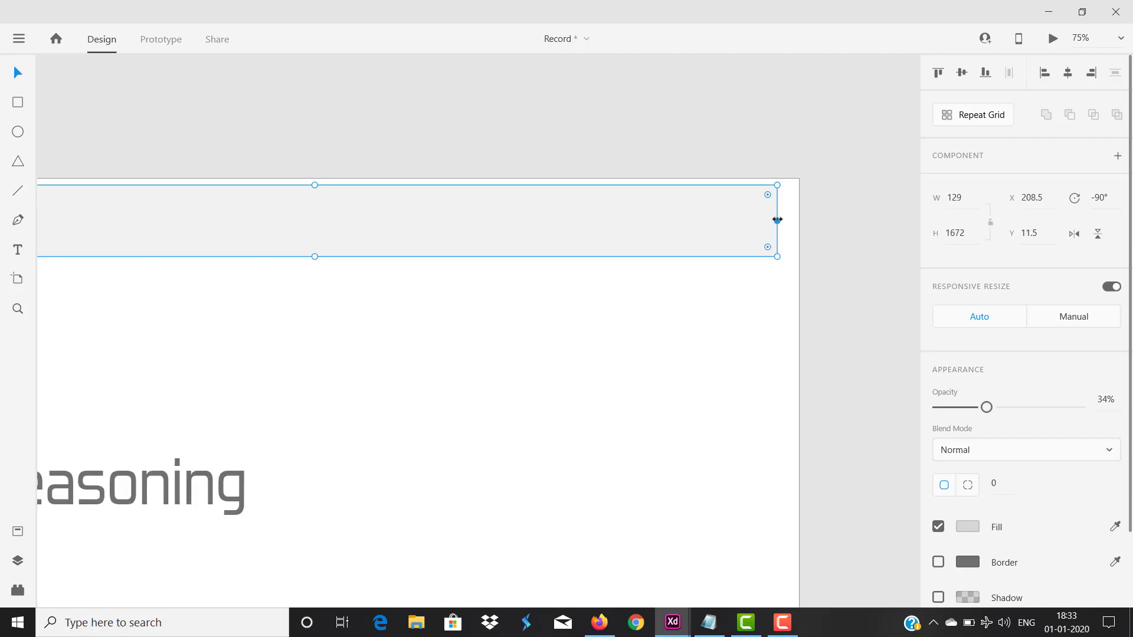
Set the top bar's opacity to 70% and place a copy of The Reasoning inside it
click(885, 265)
scroll(813, 367, left, 5)
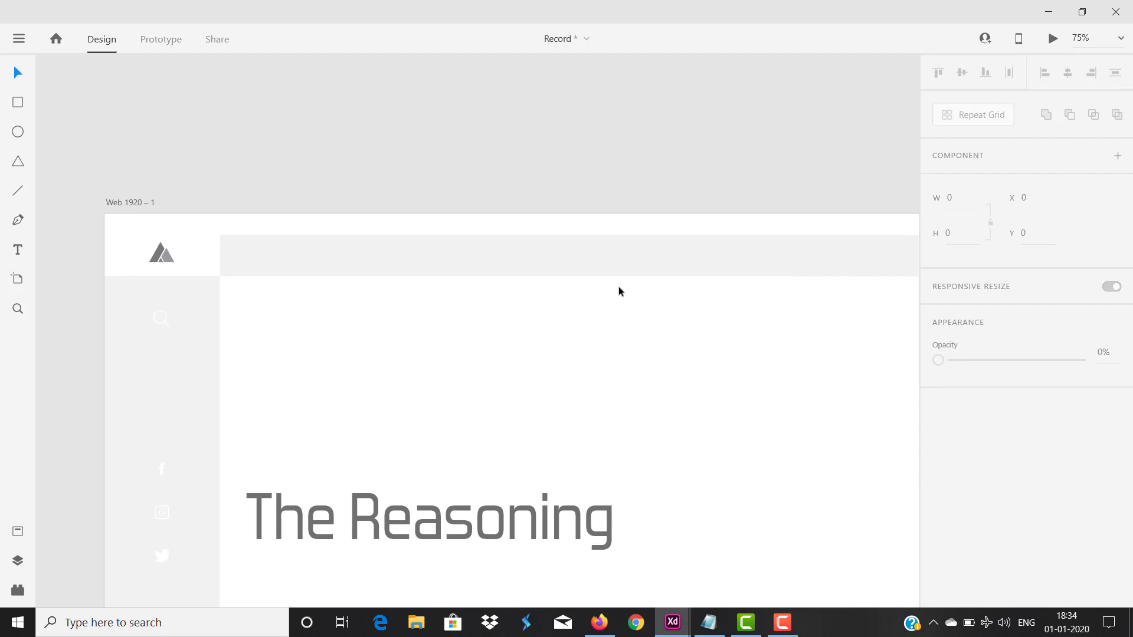
click(618, 260)
key(5)
key(7)
click(627, 157)
drag(401, 147, 437, 163)
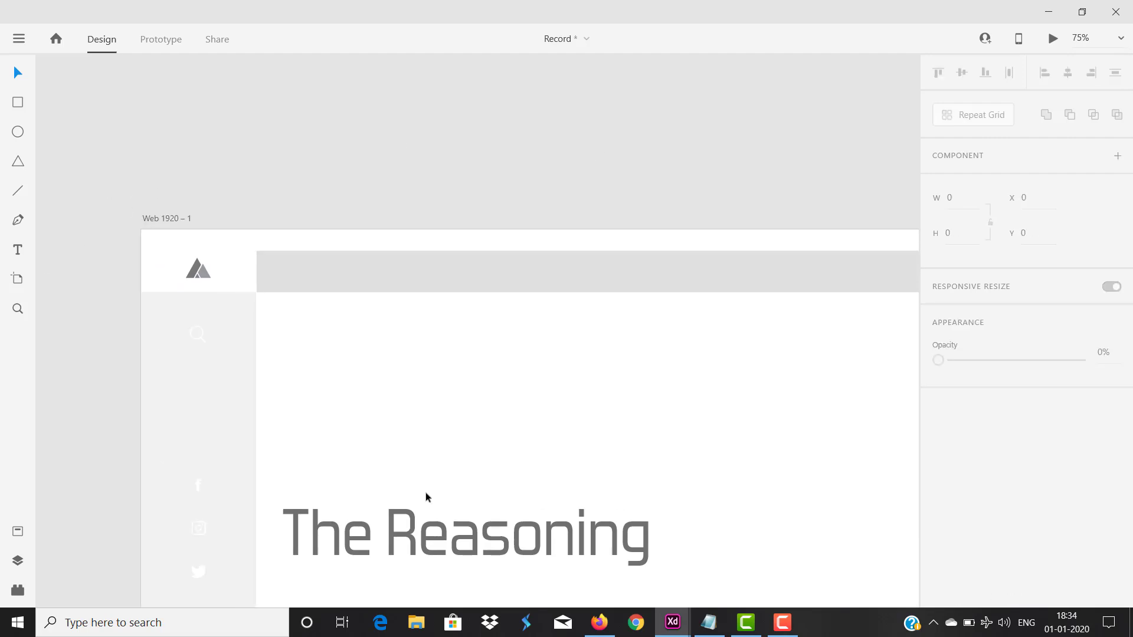
mouse_move(427, 531)
mouse_down()
mouse_move(447, 277)
mouse_move(382, 289)
mouse_move(377, 278)
mouse_up()
Create an 'About Author' nav label at size 24 and duplicate it along the bar
key(ctrl+equal)
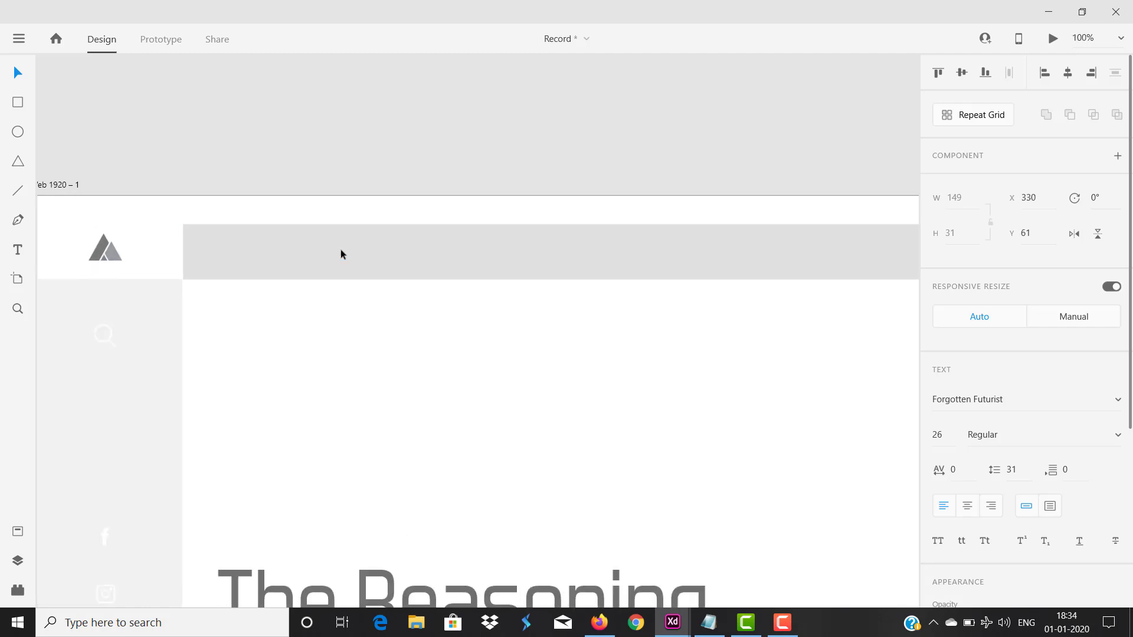
text(About Authior)
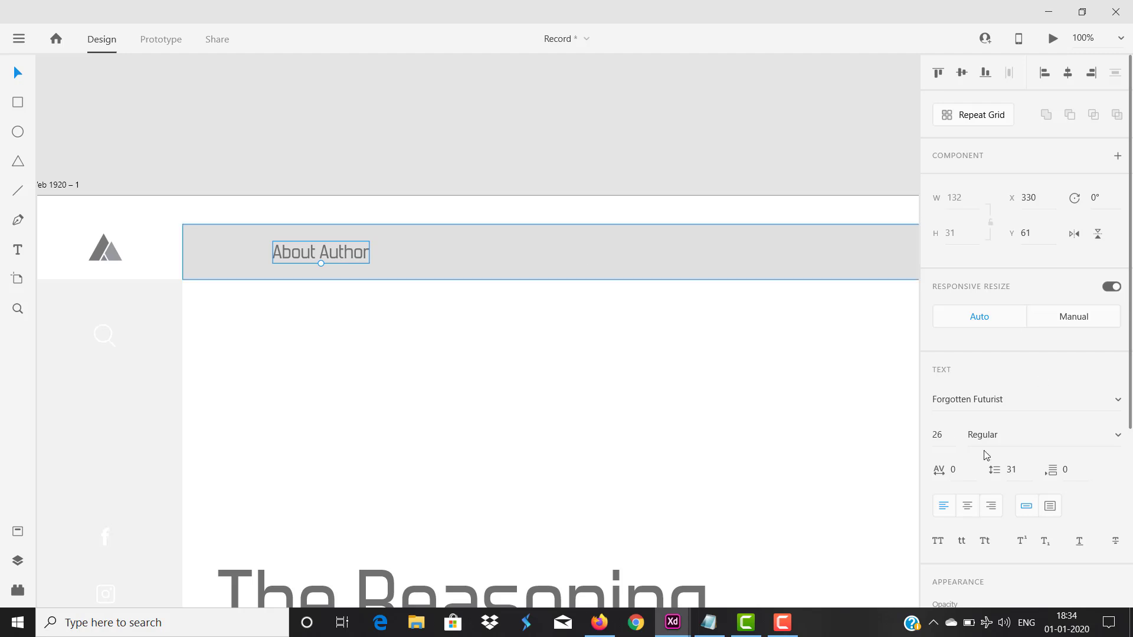
click(938, 434)
text(24)
key(Return)
drag(329, 253, 785, 254)
Rename the copied labels to Library, Blog and Contact, then select all four labels
double_click(544, 252)
drag(551, 253, 441, 253)
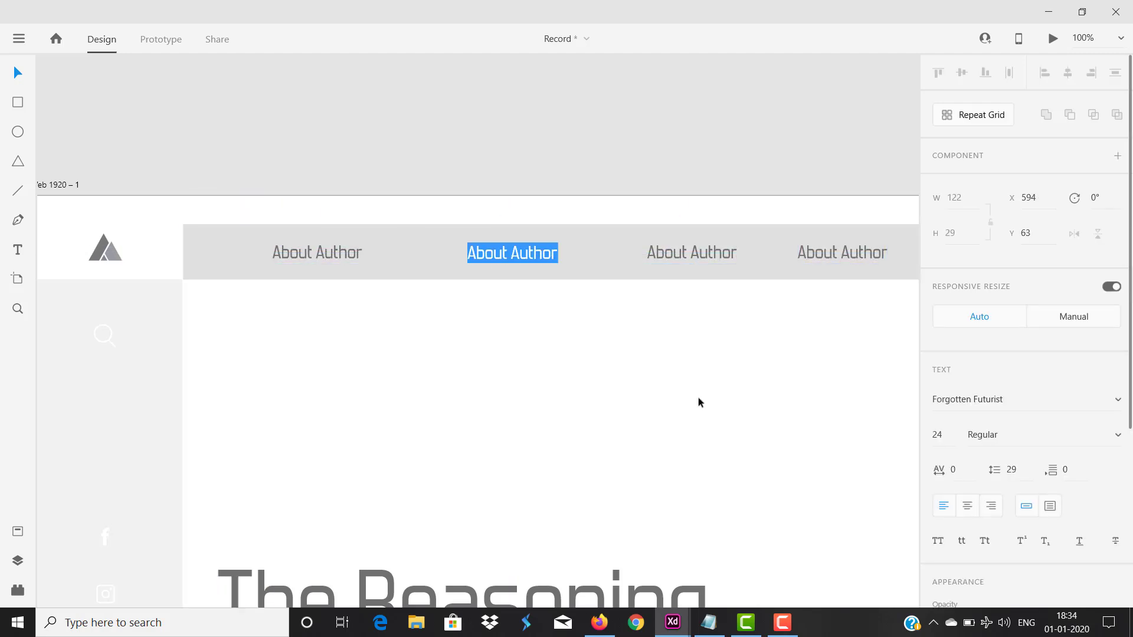
text(Library)
double_click(720, 250)
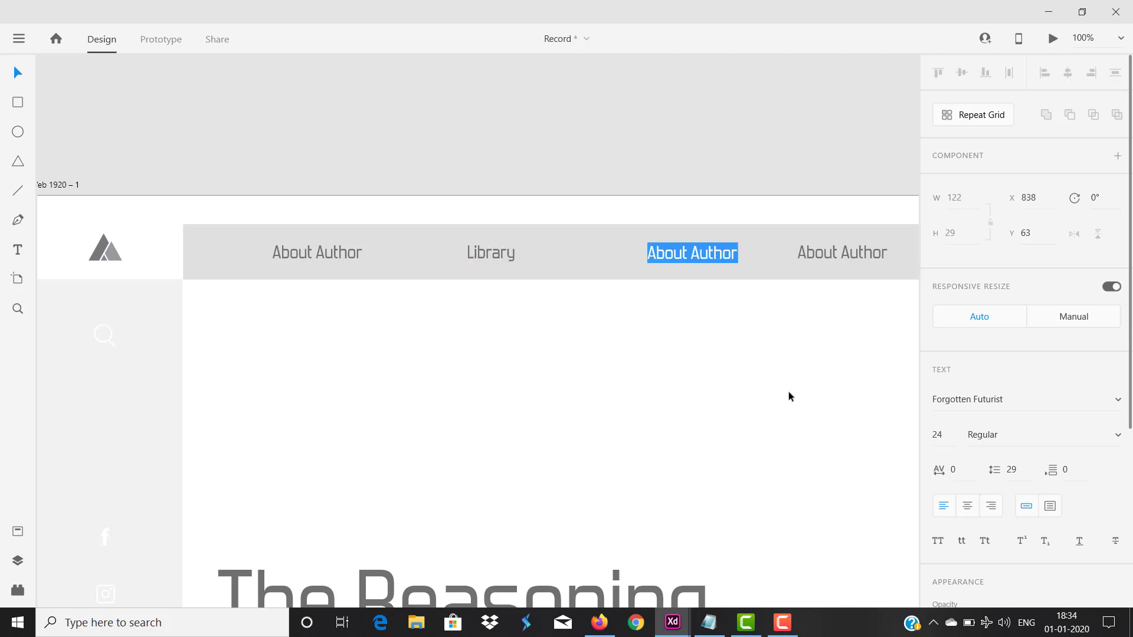
text(Blog)
double_click(849, 253)
text(Co)
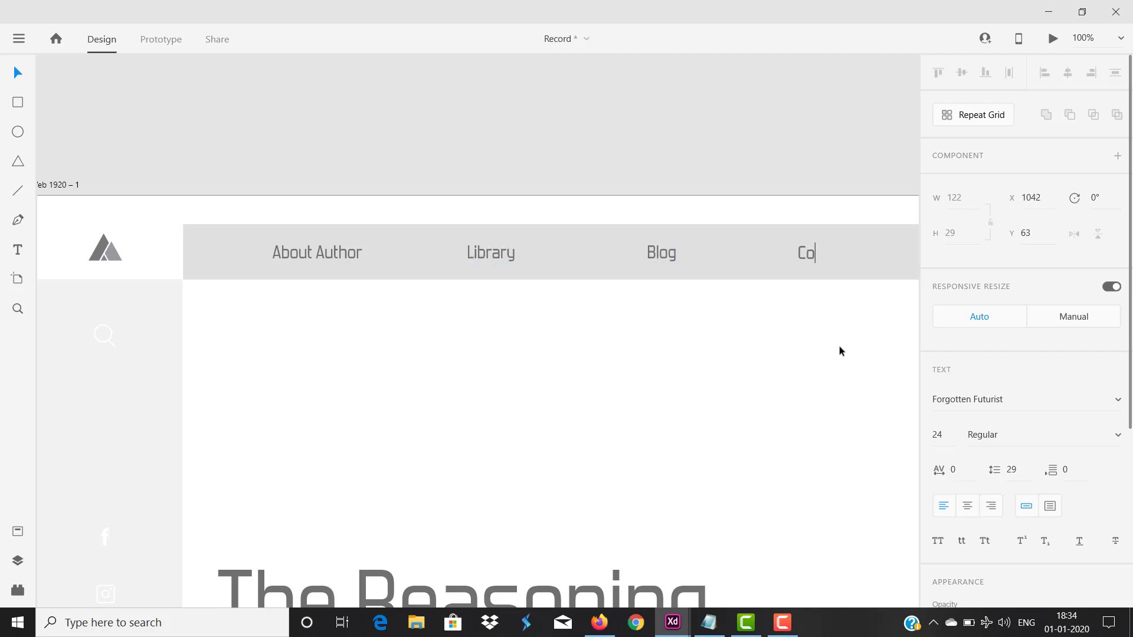
text(ntact)
click(18, 72)
key(ctrl+a)
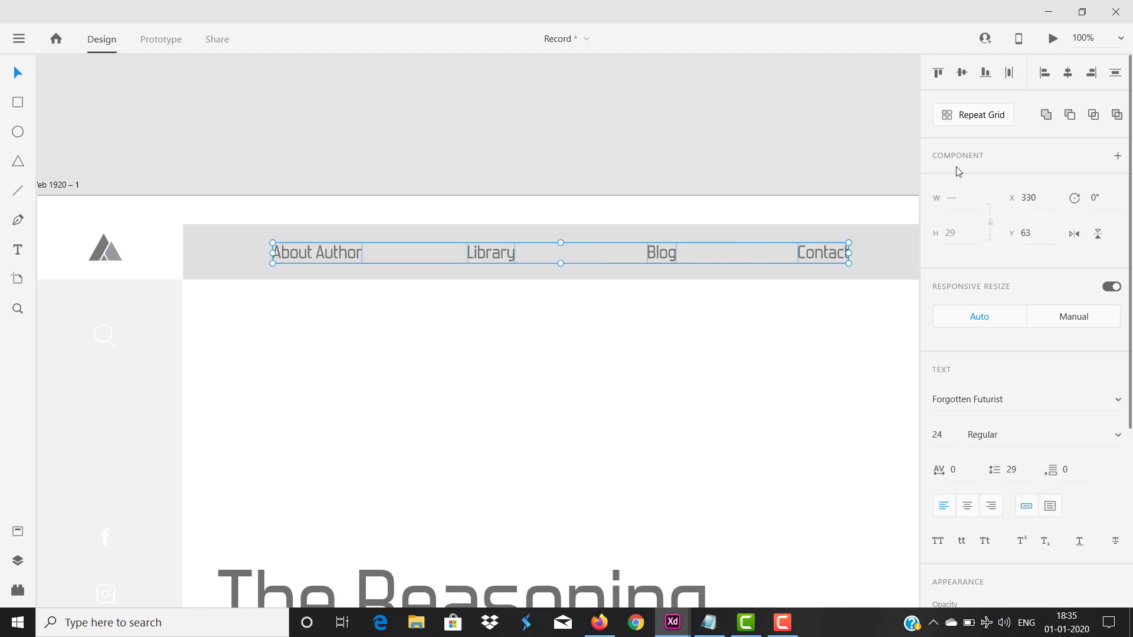
drag(756, 379, 385, 377)
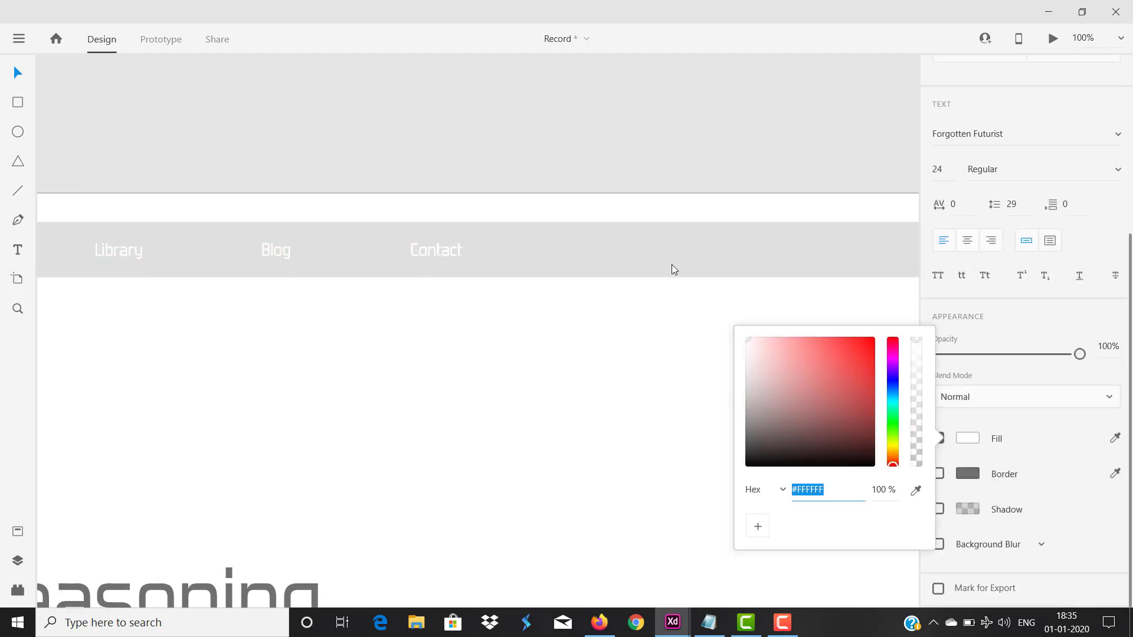
Make the nav labels white and add a copy of Contact retyped as the author's name
click(661, 366)
drag(660, 366, 334, 420)
drag(101, 306, 413, 307)
double_click(433, 311)
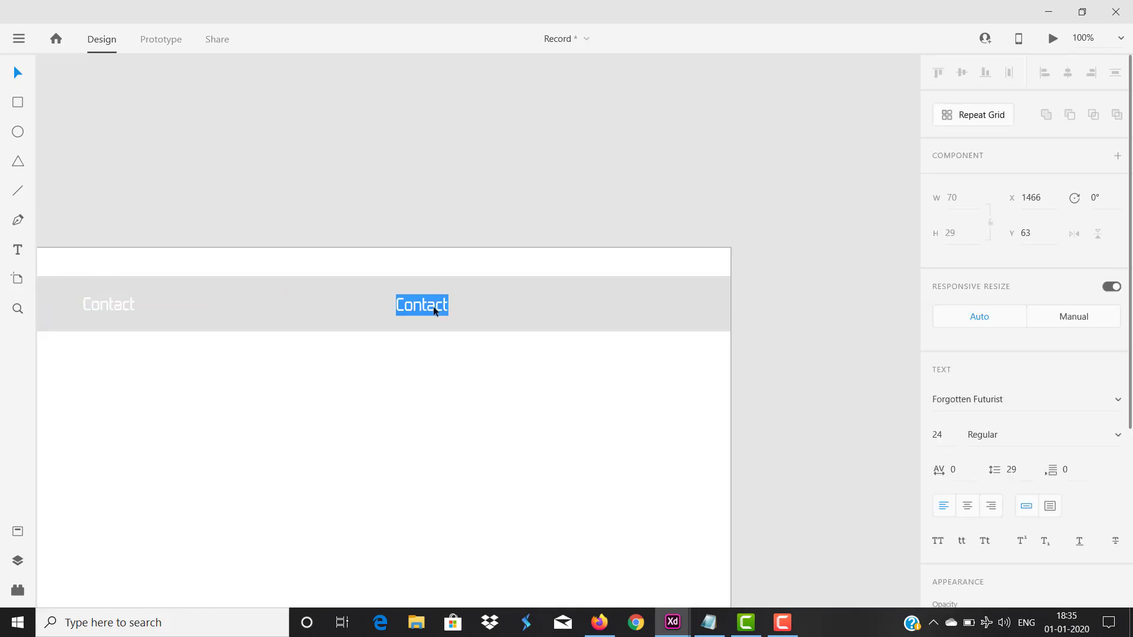
key(Escape)
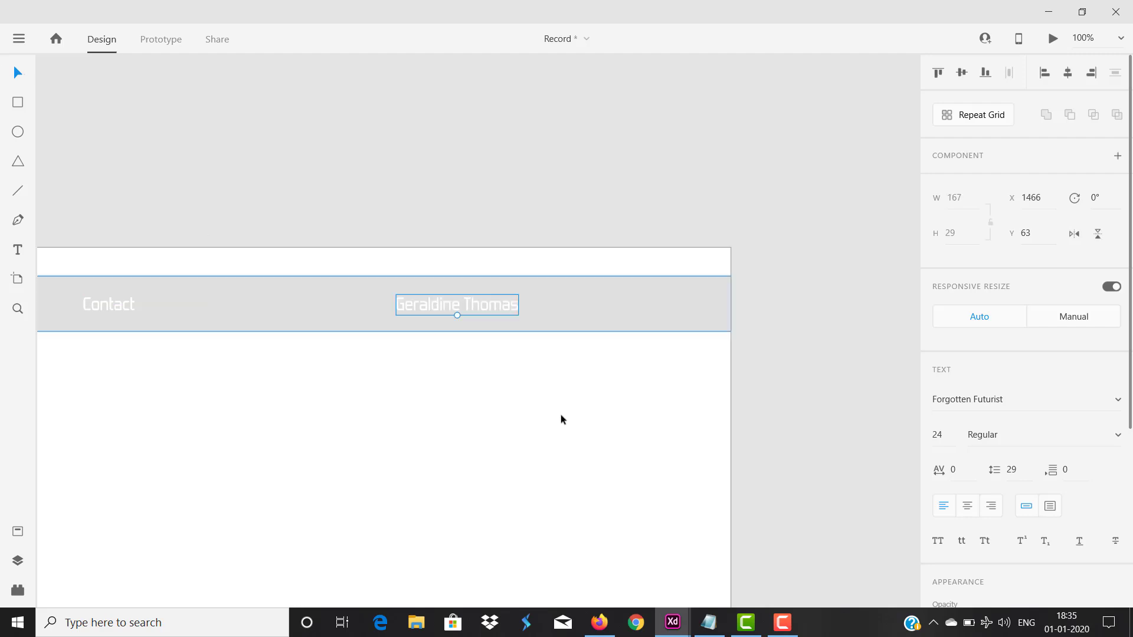
key(Escape)
Draw a tiny ellipse dot beside the artboard with its border removed
click(18, 131)
scroll(323, 197, right, 5)
drag(561, 270, 565, 310)
click(938, 479)
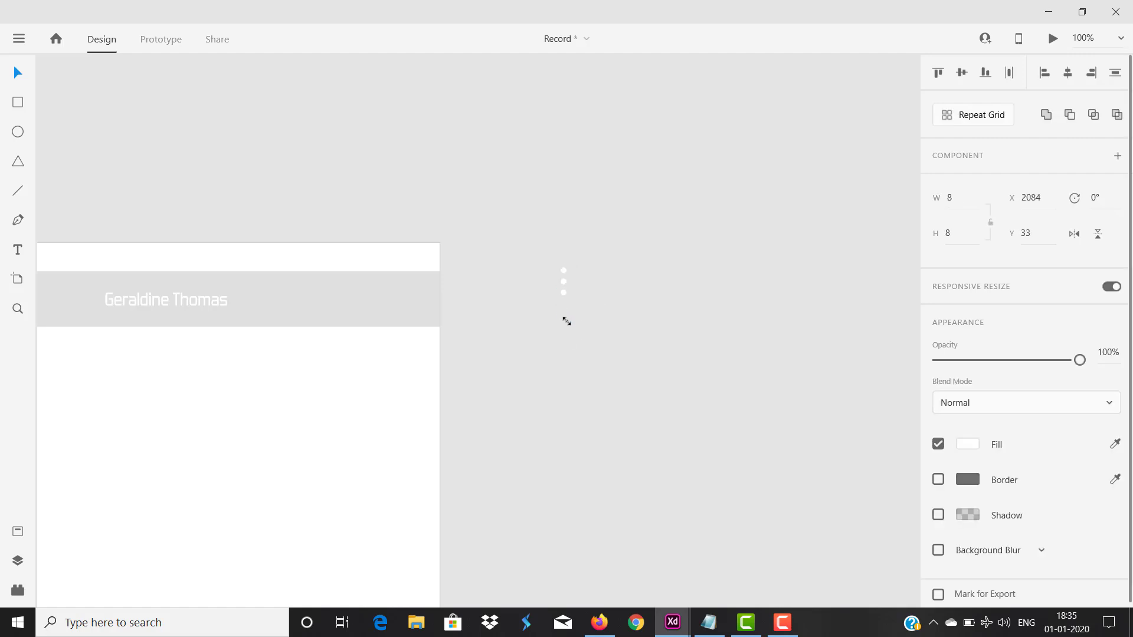
Move the three stacked white dots onto the nav bar's right end and shrink them
key(ctrl+equal)
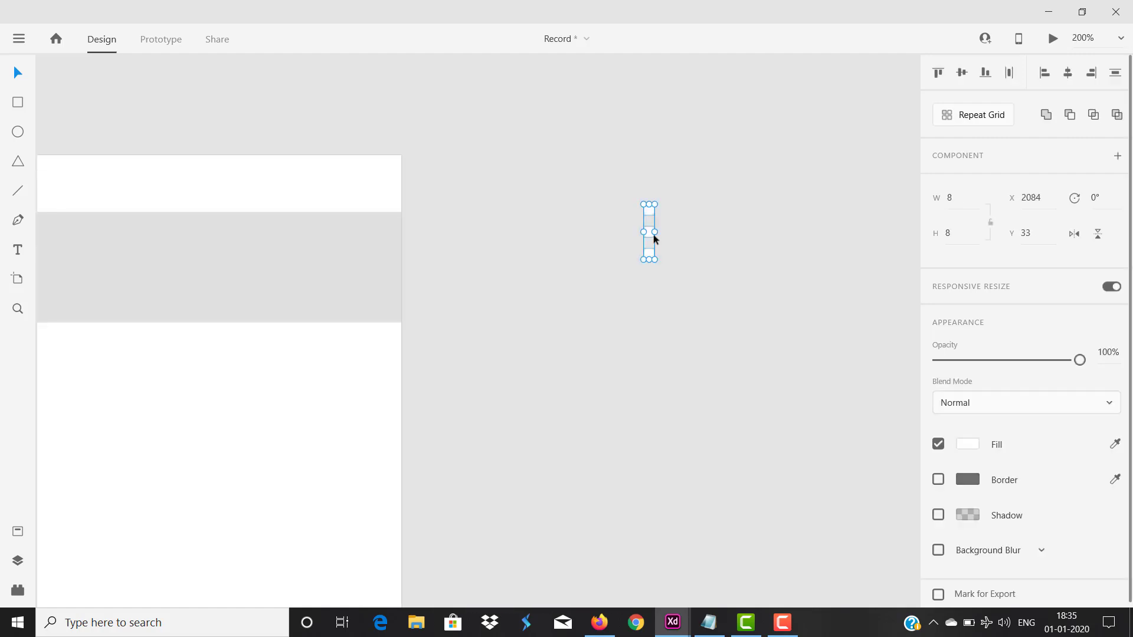
drag(654, 238, 317, 275)
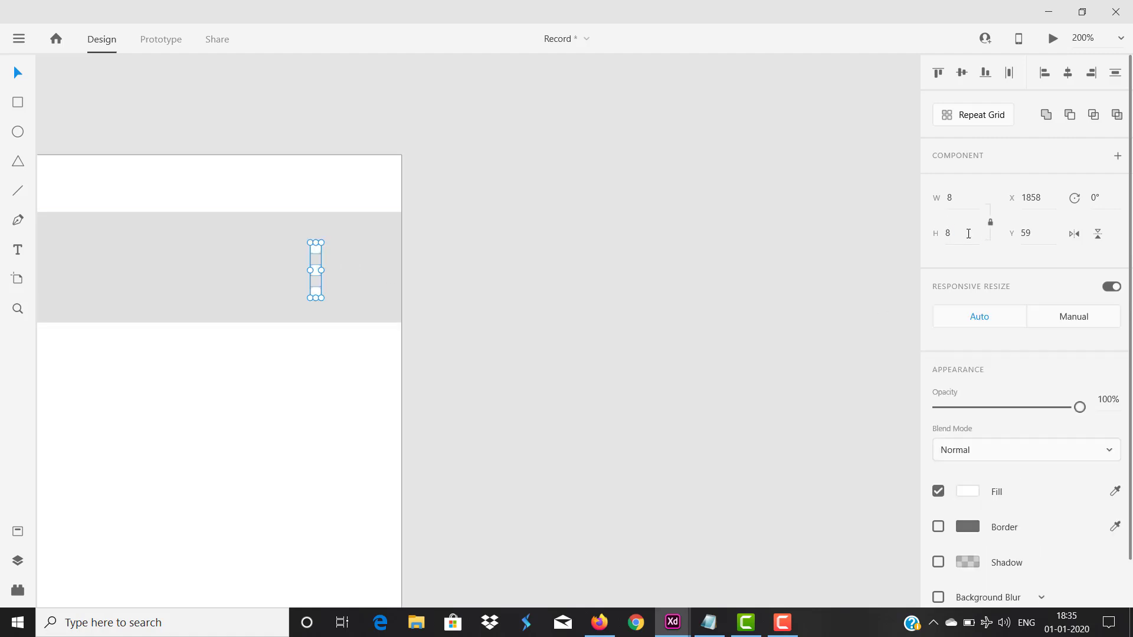
click(715, 282)
click(313, 293)
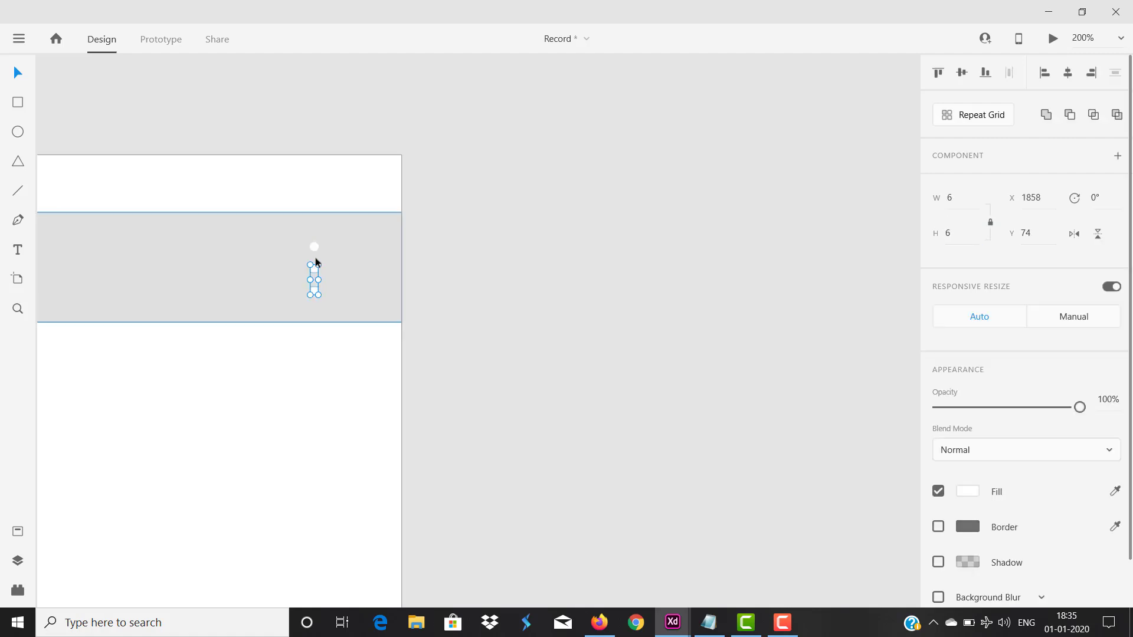
drag(317, 297, 320, 301)
drag(533, 301, 748, 392)
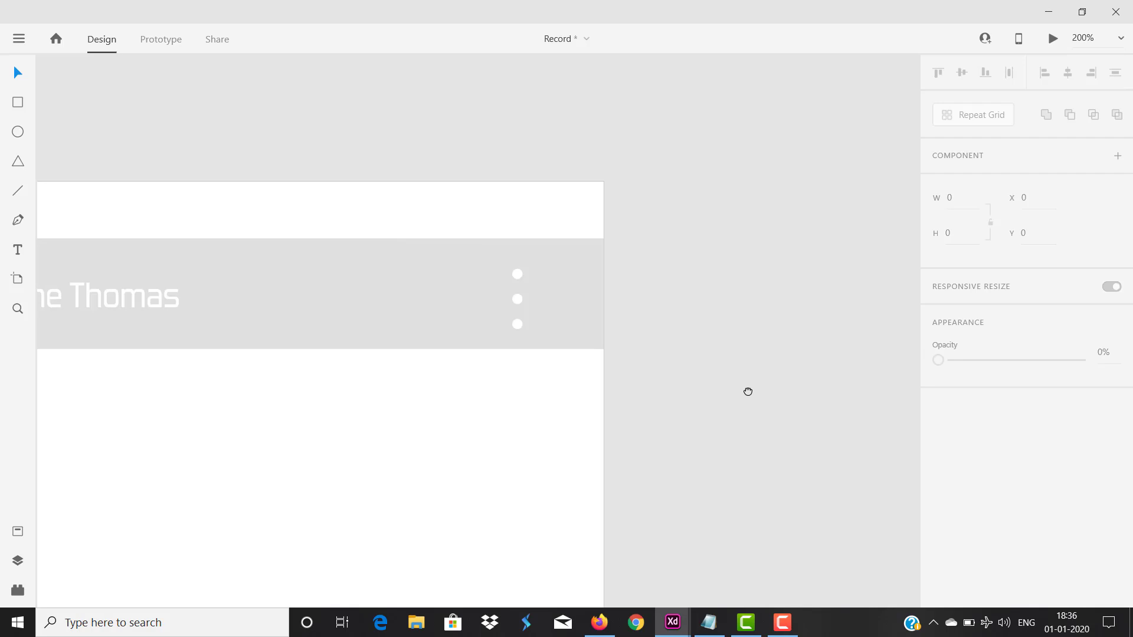
click(18, 560)
Close the plugins panel and drag the 75% opacity grey bar onto the artboard bottom
click(18, 590)
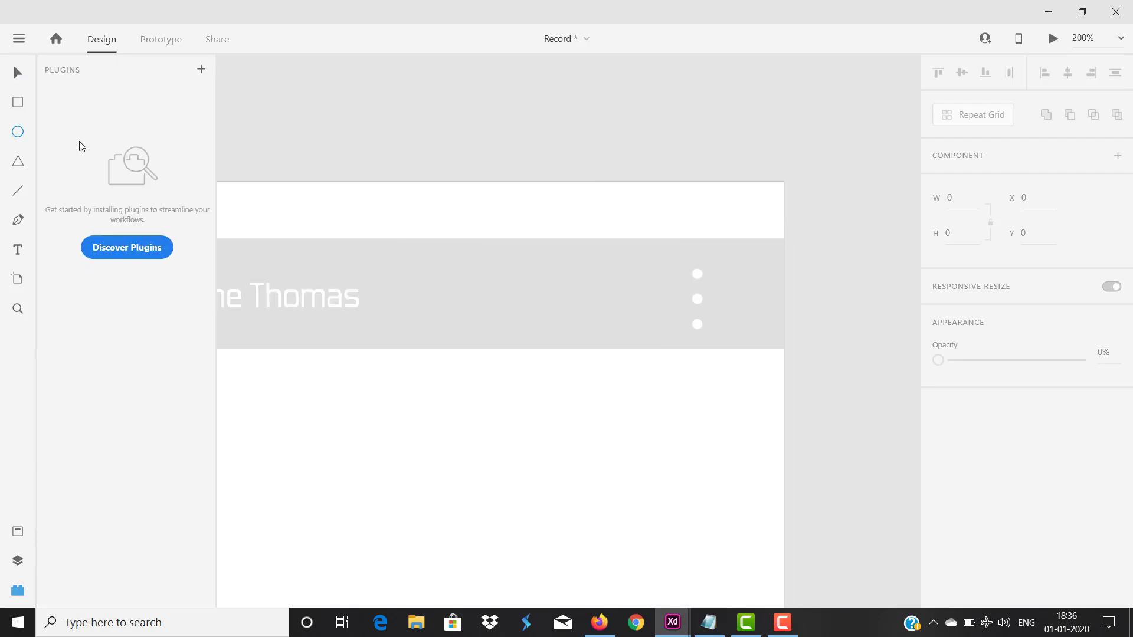
key(alt)
click(278, 89)
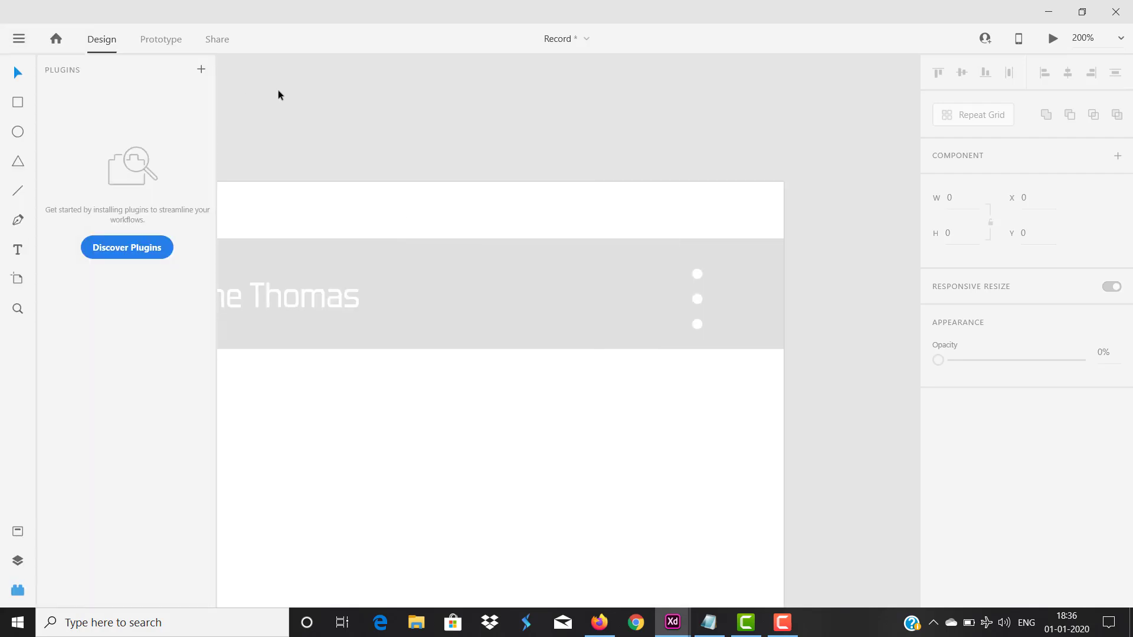
click(18, 590)
key(ctrl+minus)
scroll(493, 365, down, 3)
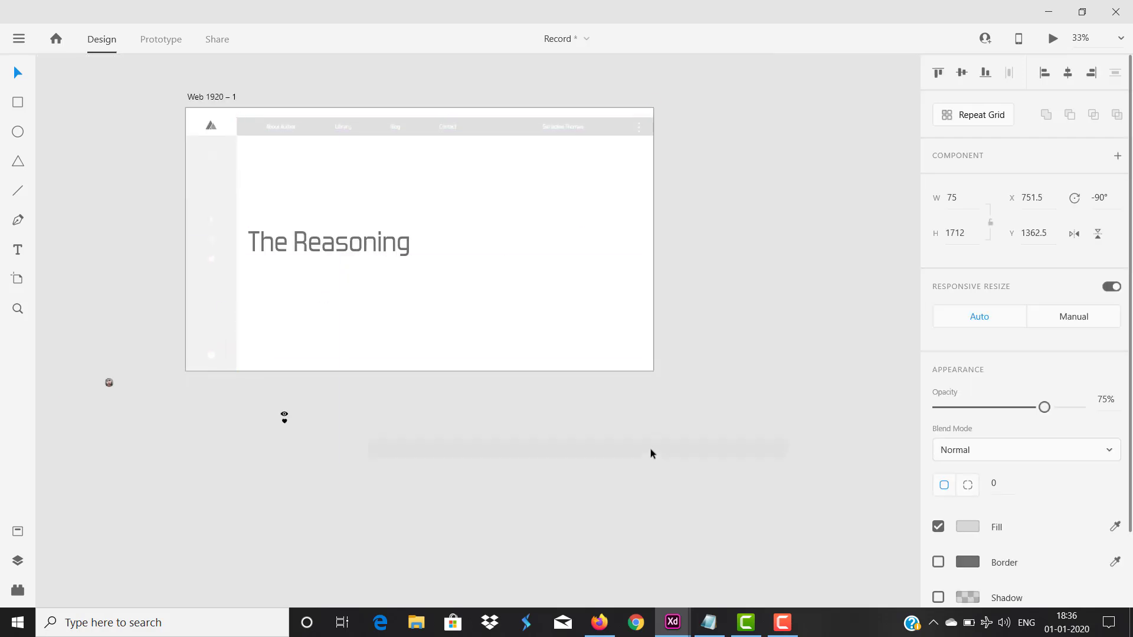
drag(504, 377, 561, 273)
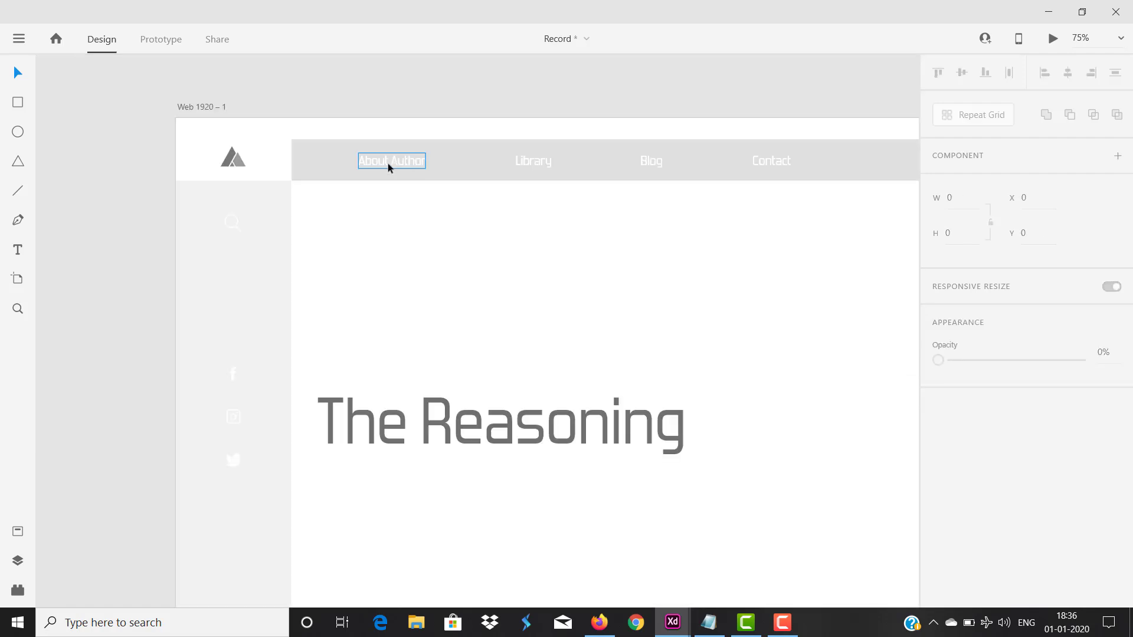
Shift The Reasoning heading right about 35px and align the four nav labels with it at X 292
click(478, 435)
drag(433, 412, 454, 412)
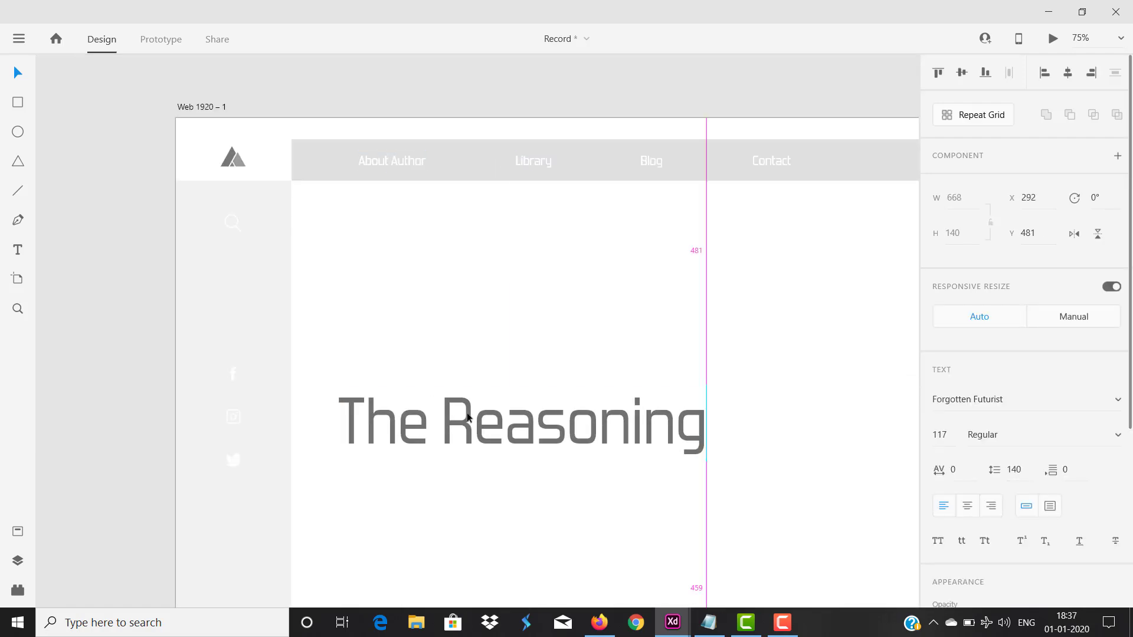
drag(345, 145, 824, 294)
key(shift+Left)
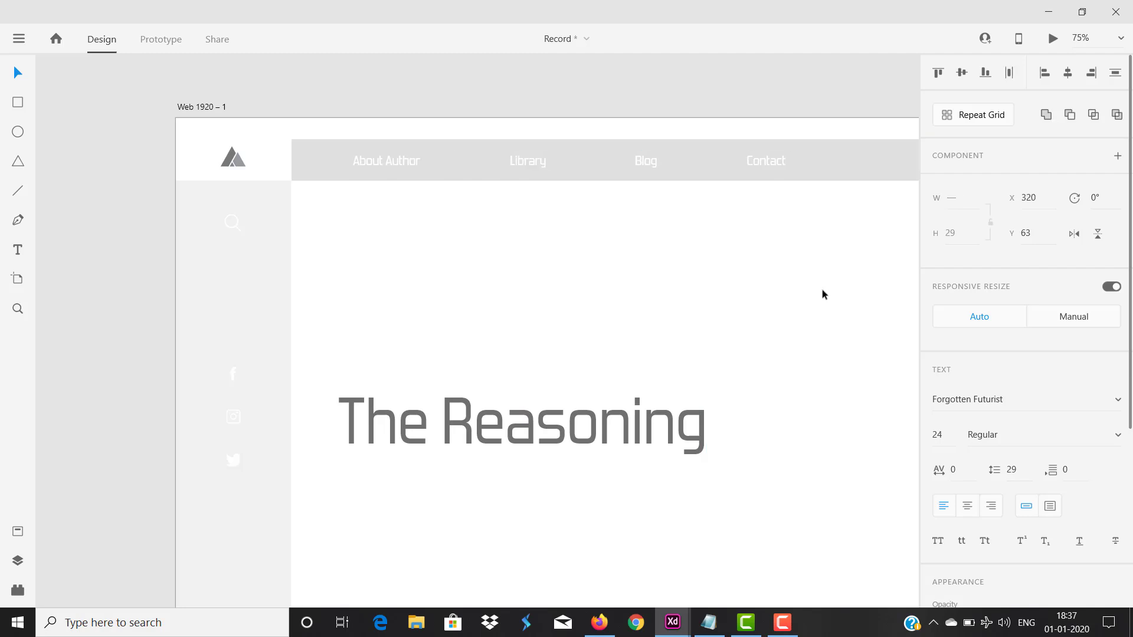
key(shift+Left)
key(shift+Left)
key(Left)
key(Left)
key(Left)
click(756, 331)
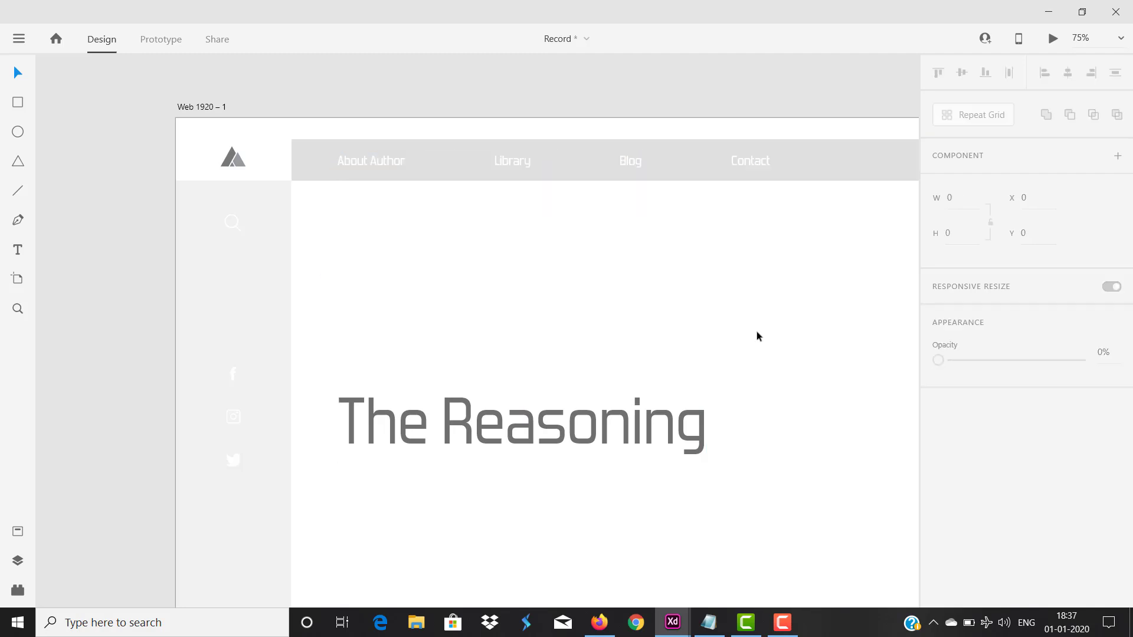
Copy a label under the heading, make it black, and retype it as 'About' at size 30
scroll(757, 332, down, 3)
mouse_move(403, 403)
mouse_down()
mouse_move(380, 383)
mouse_move(384, 406)
mouse_up()
scroll(1027, 354, down, 5)
click(964, 537)
key(Escape)
double_click(383, 406)
text(A)
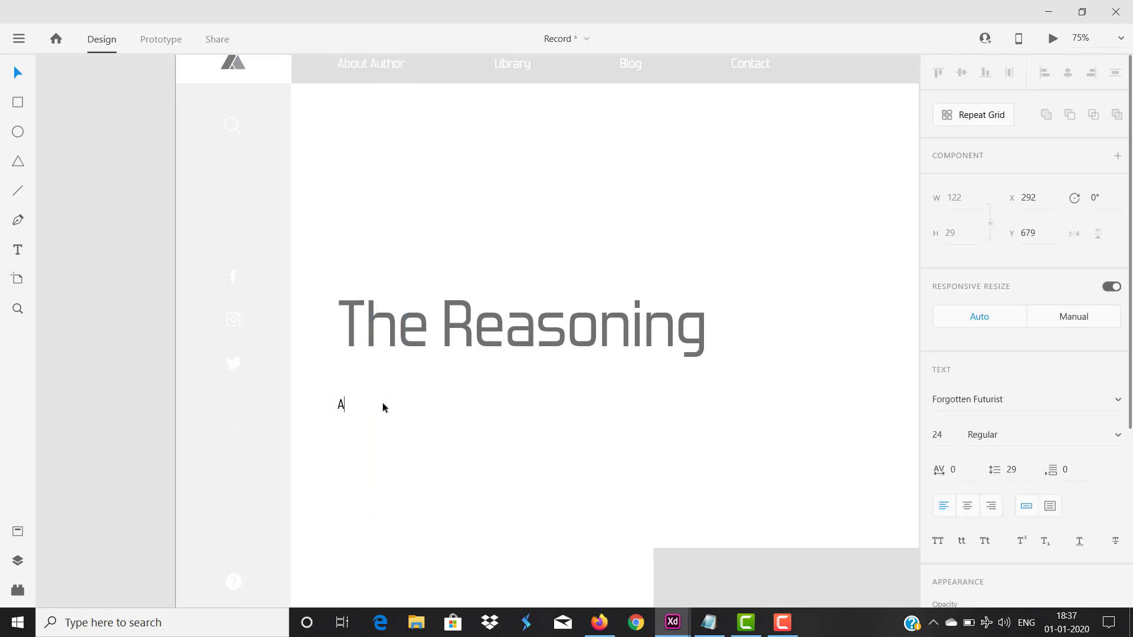
text(bout)
click(954, 437)
click(638, 440)
Draw an outlined empty rectangle below the About label
scroll(638, 440, down, 3)
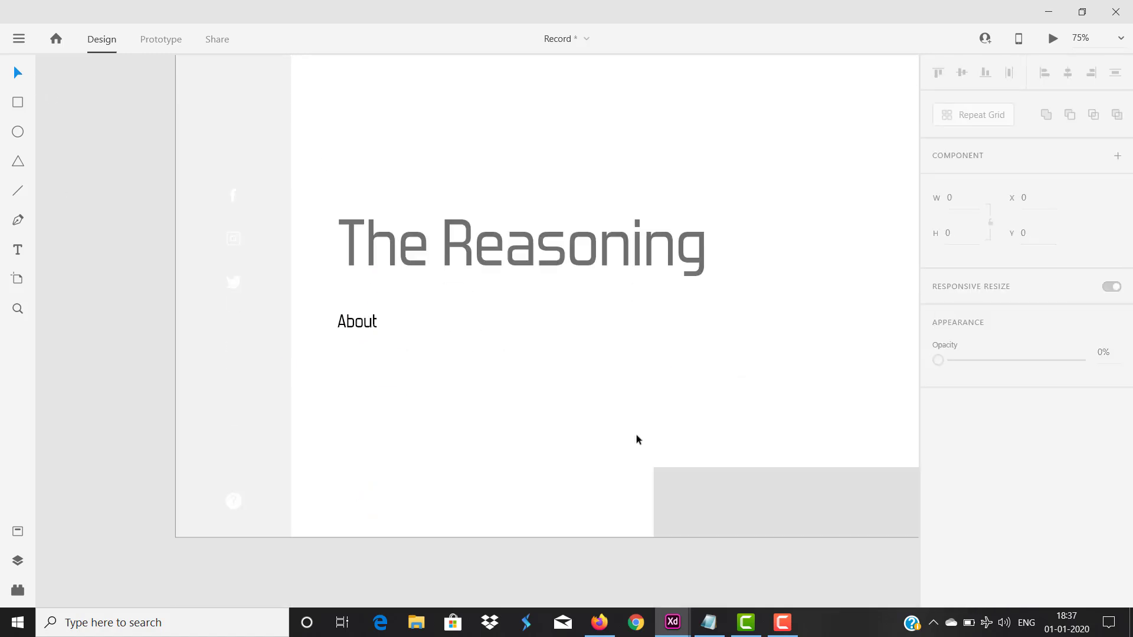
drag(291, 339, 547, 452)
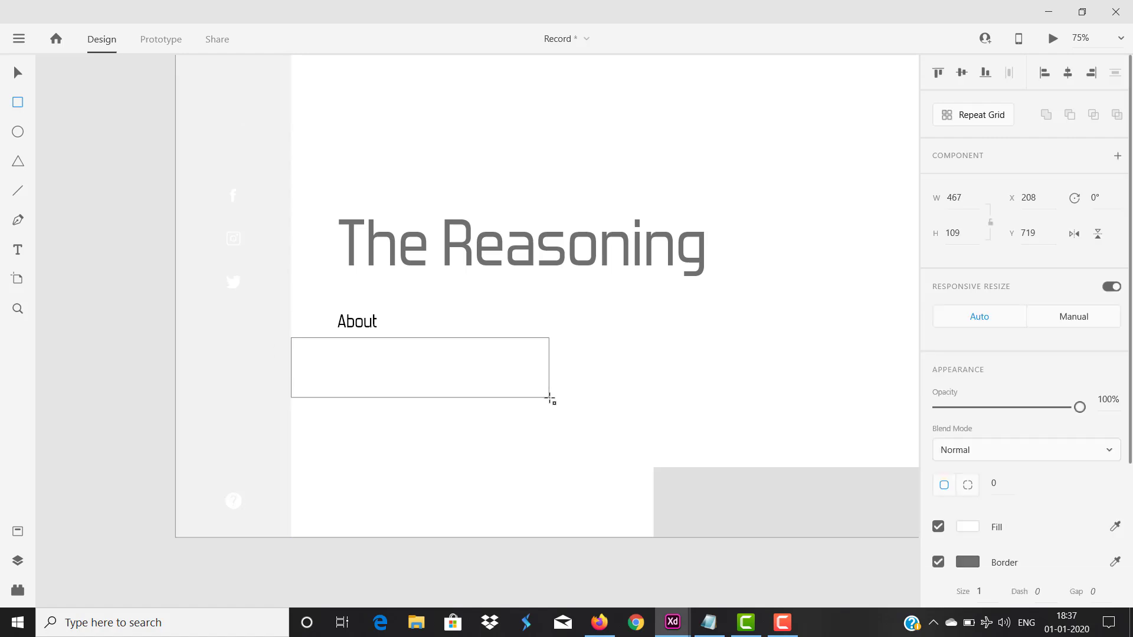
key(v)
click(670, 351)
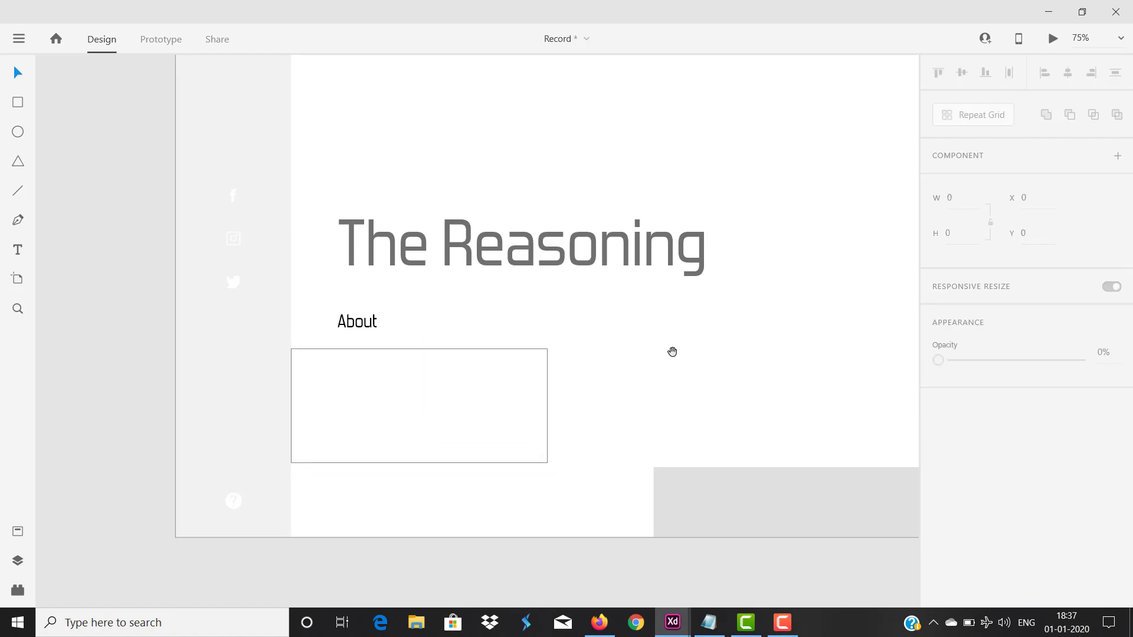
Narrow the grey bottom bar from its left edge
scroll(669, 351, right, 5)
click(227, 453)
drag(216, 450, 317, 451)
Copy The Reasoning heading, retype it as 'The End Trial' and move it into the grey bar
click(550, 341)
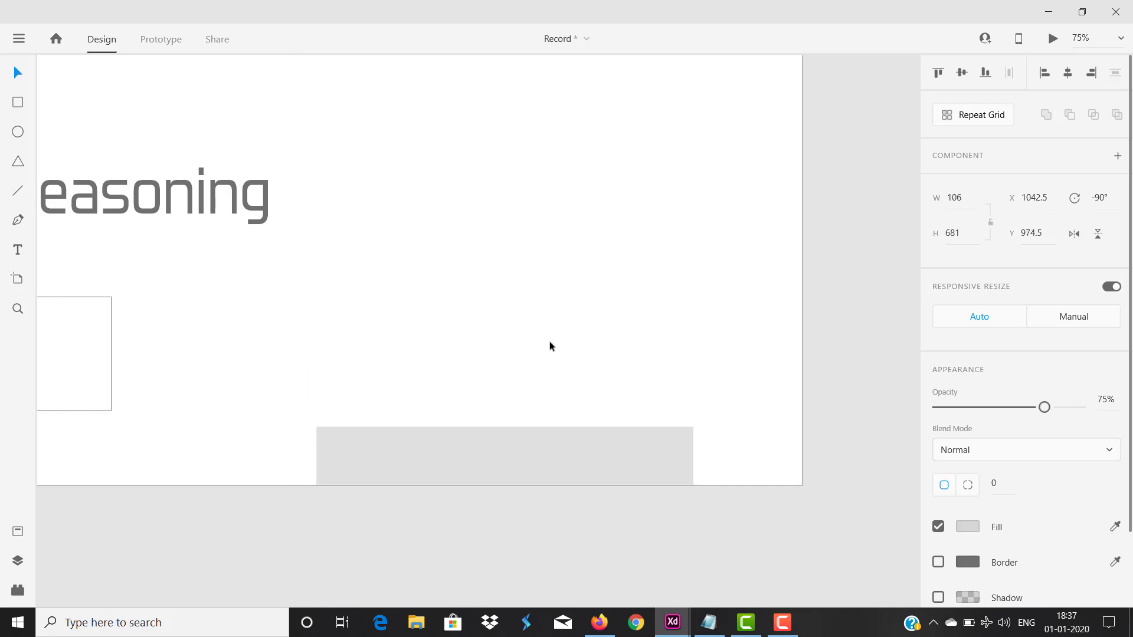
scroll(550, 341, down, 1)
drag(198, 166, 583, 299)
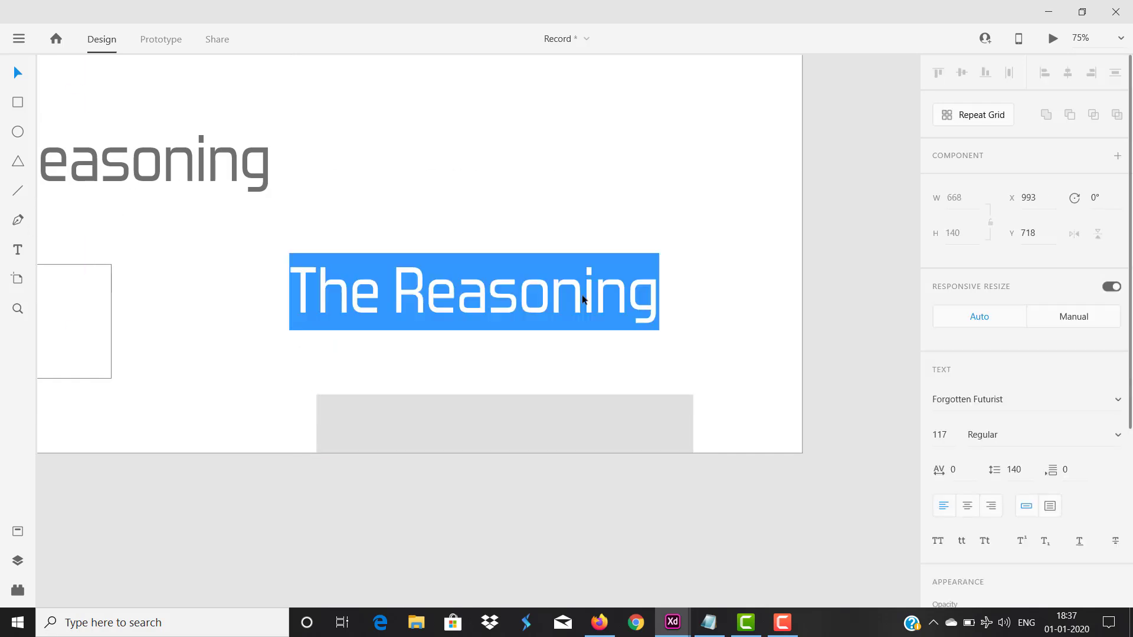
text(The End Trial)
key(Escape)
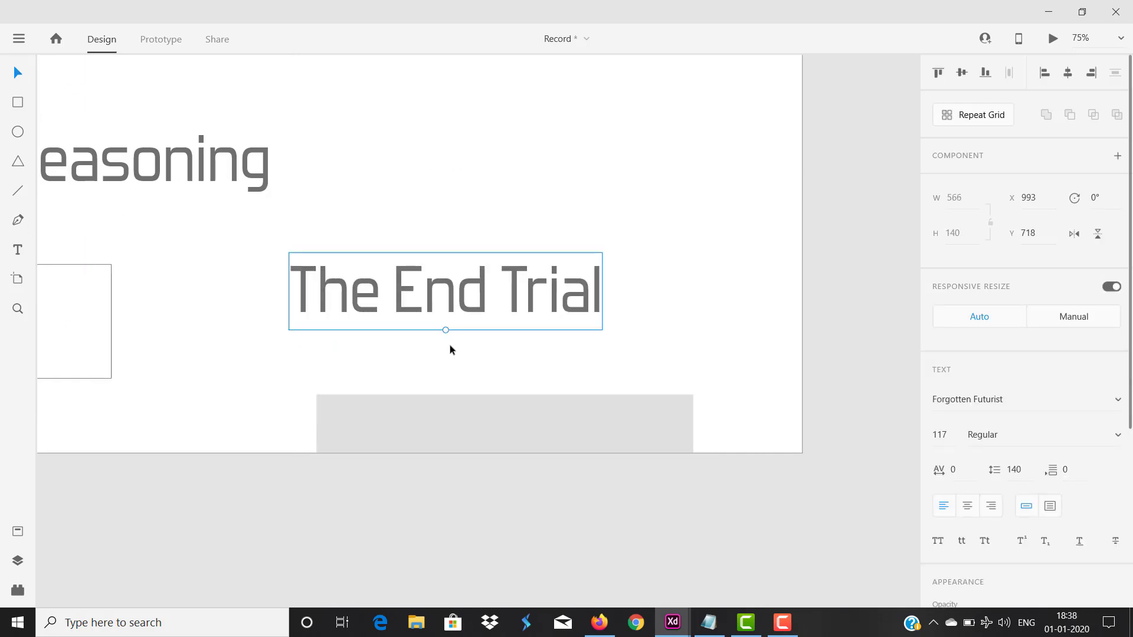
mouse_move(446, 330)
mouse_down()
mouse_move(458, 273)
mouse_move(399, 426)
mouse_up()
right_click(399, 426)
key(Escape)
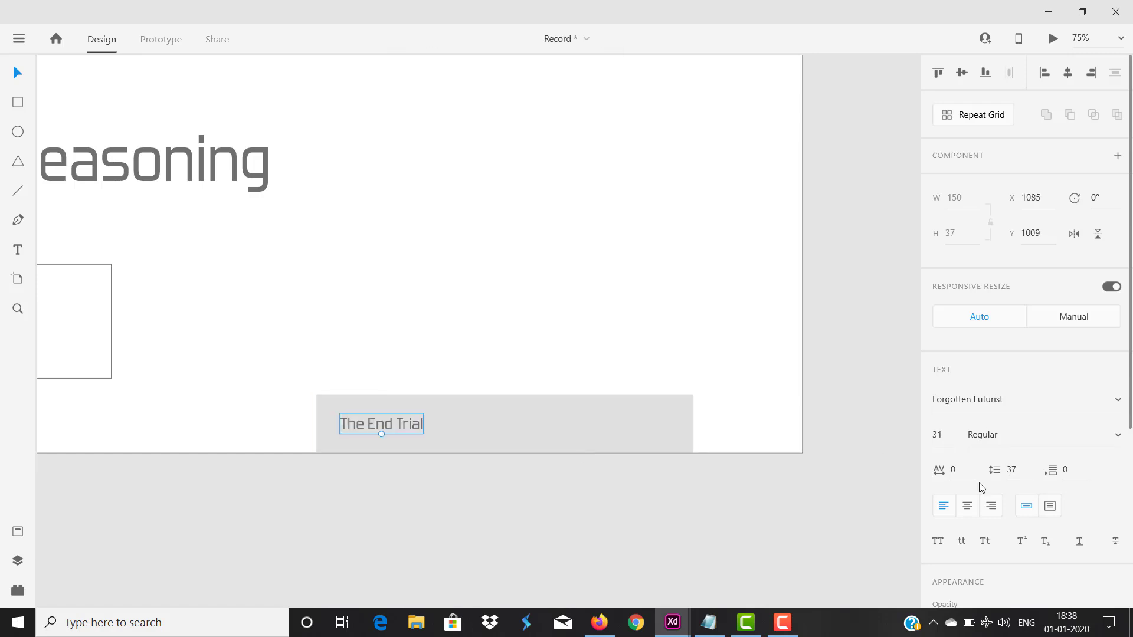
Fill the title #FFFFFF and duplicate it to the right as the author's name label
scroll(981, 487, down, 3)
click(963, 560)
text(FFFFFF)
click(389, 422)
drag(389, 424, 534, 426)
double_click(534, 423)
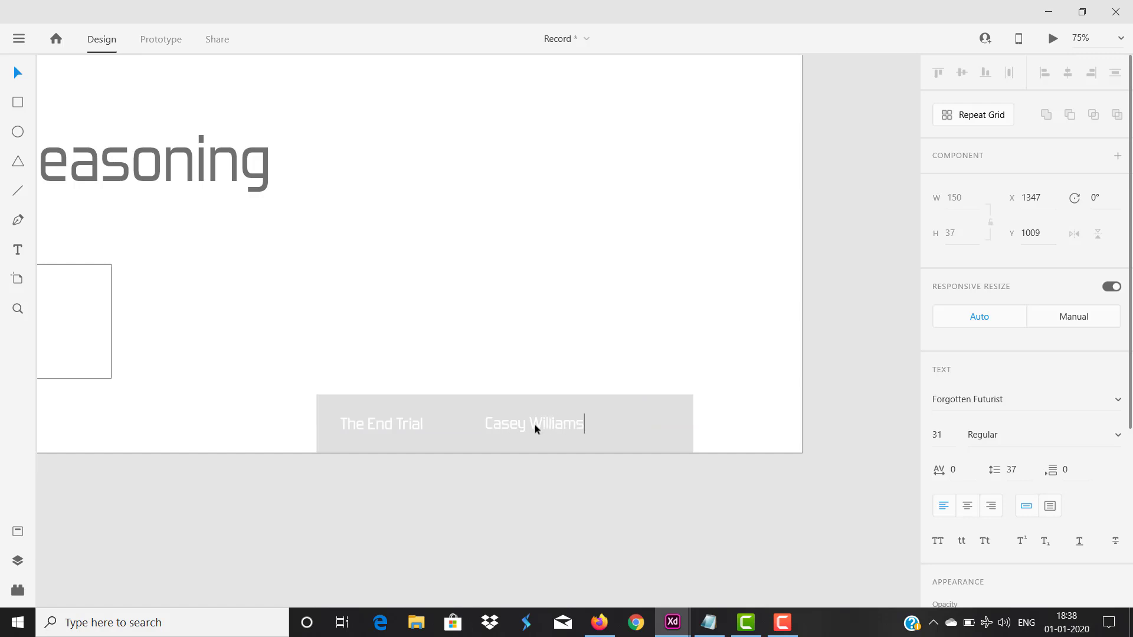
Draw a vertical divider line between the two texts with a #FFFFFF border
click(18, 191)
drag(455, 414, 455, 437)
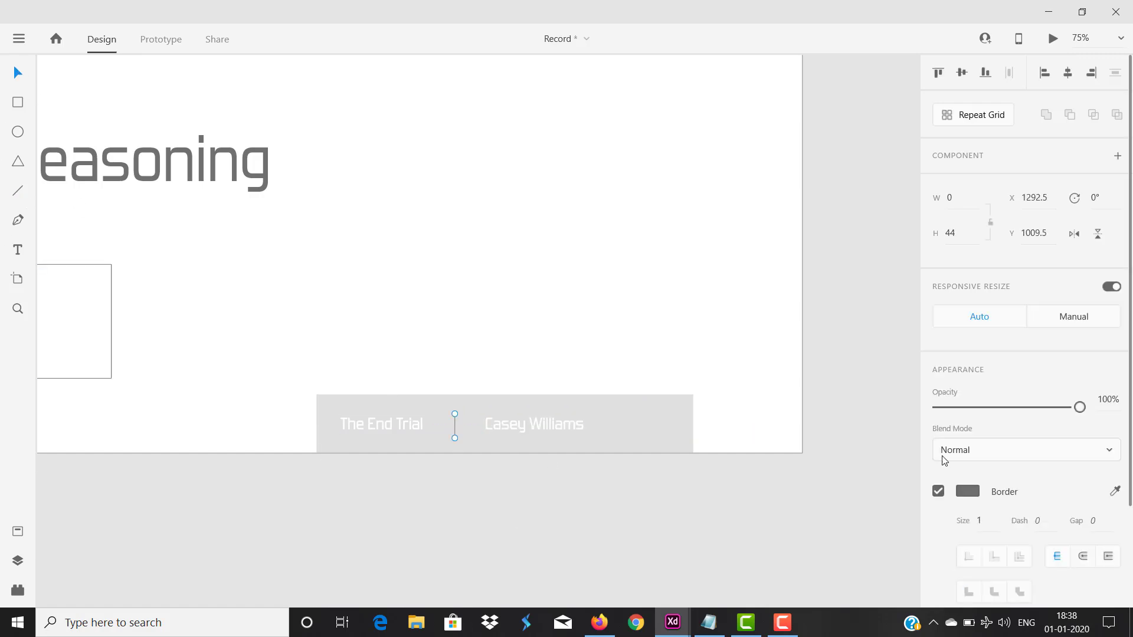
click(968, 491)
text(FFFFFF)
key(Return)
click(710, 562)
Draw a white rectangle over the grey bar's right end and select the footer texts and divider
key(r)
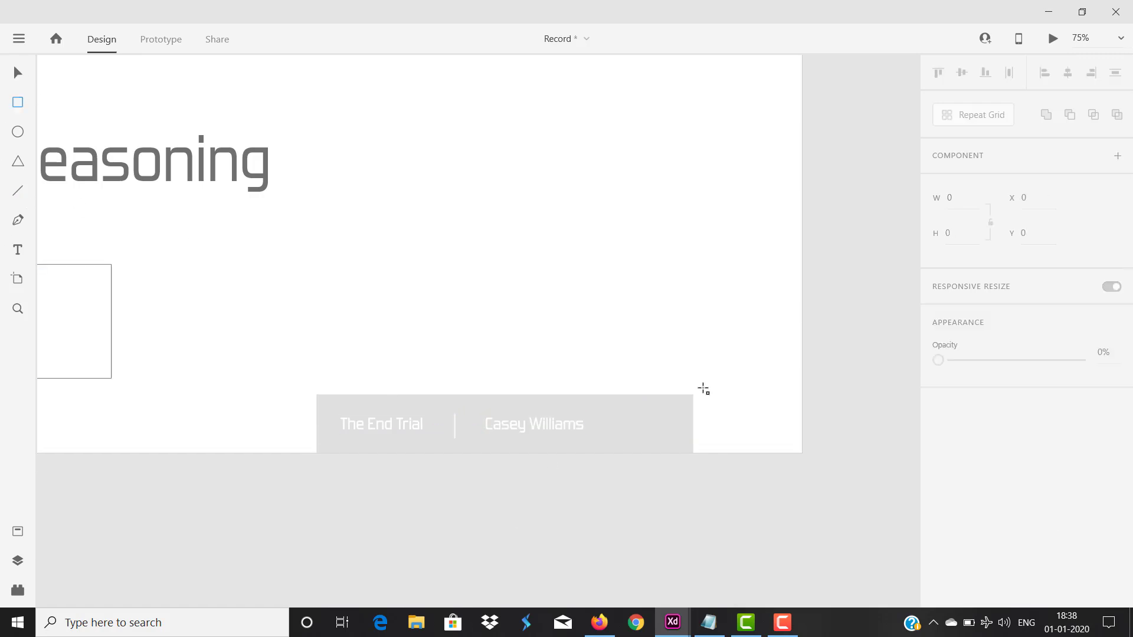
drag(670, 395, 595, 453)
click(786, 512)
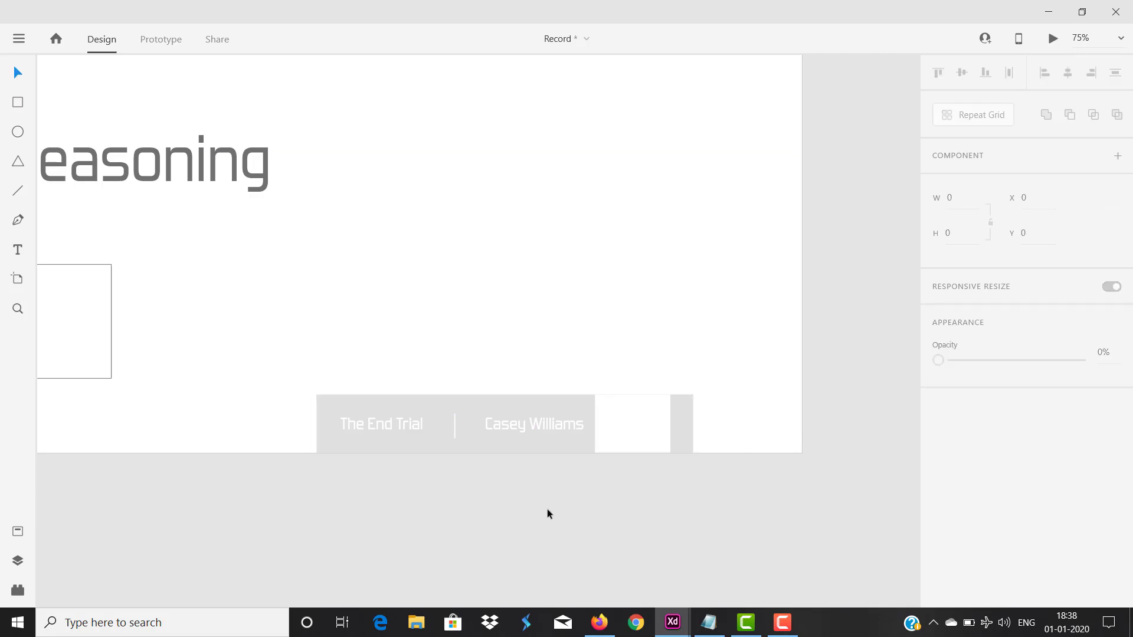
click(453, 430)
double_click(387, 427)
drag(387, 430, 592, 436)
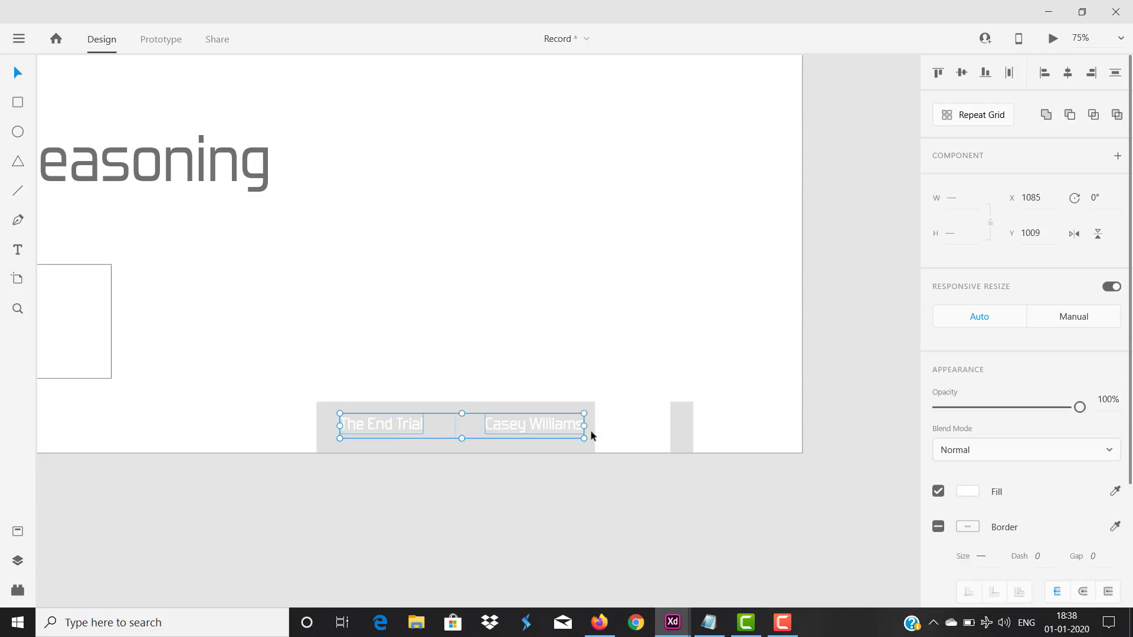
click(632, 500)
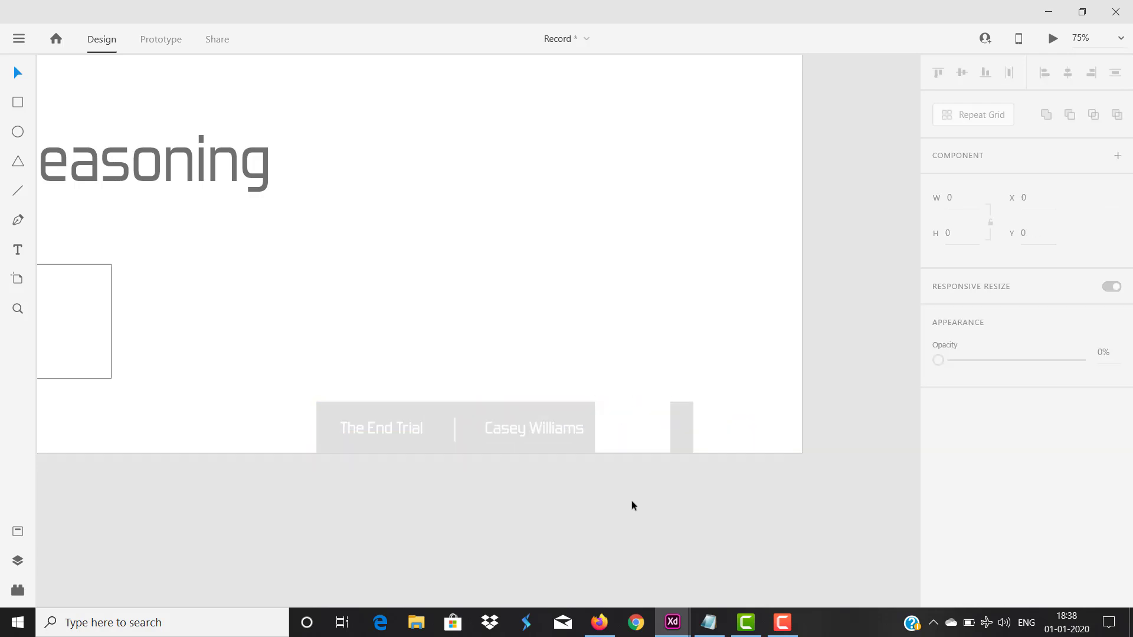
Move the eye and heart icons into the white footer box and fade them to 21% opacity
scroll(70, 479, down, 2)
drag(225, 484, 60, 527)
drag(169, 500, 842, 378)
scroll(535, 462, right, 5)
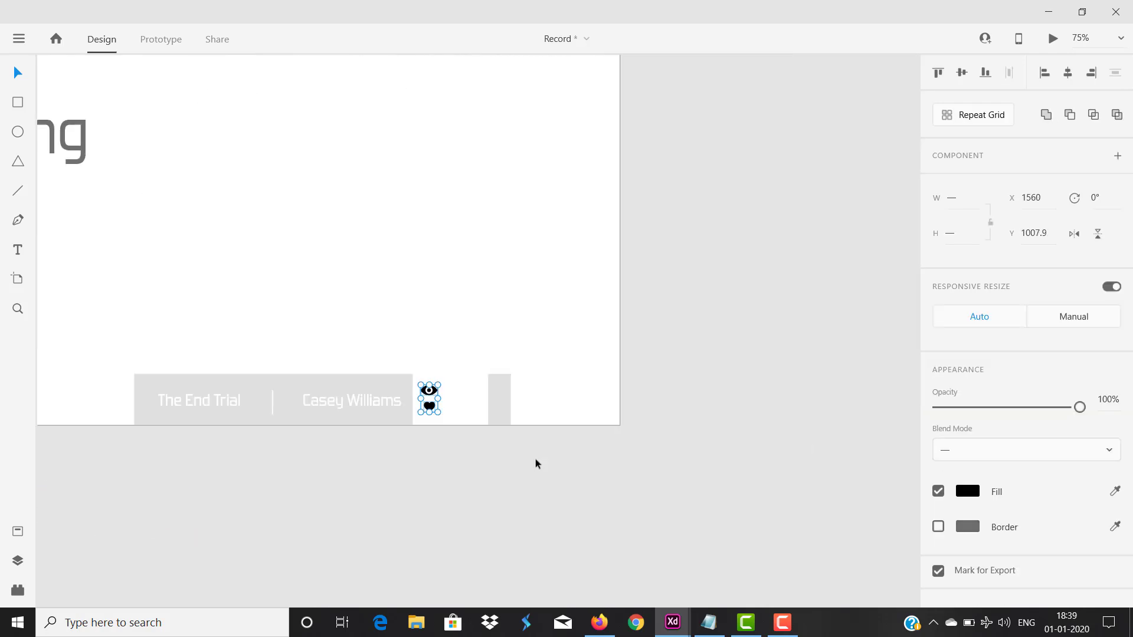
drag(1085, 408, 975, 407)
click(430, 407)
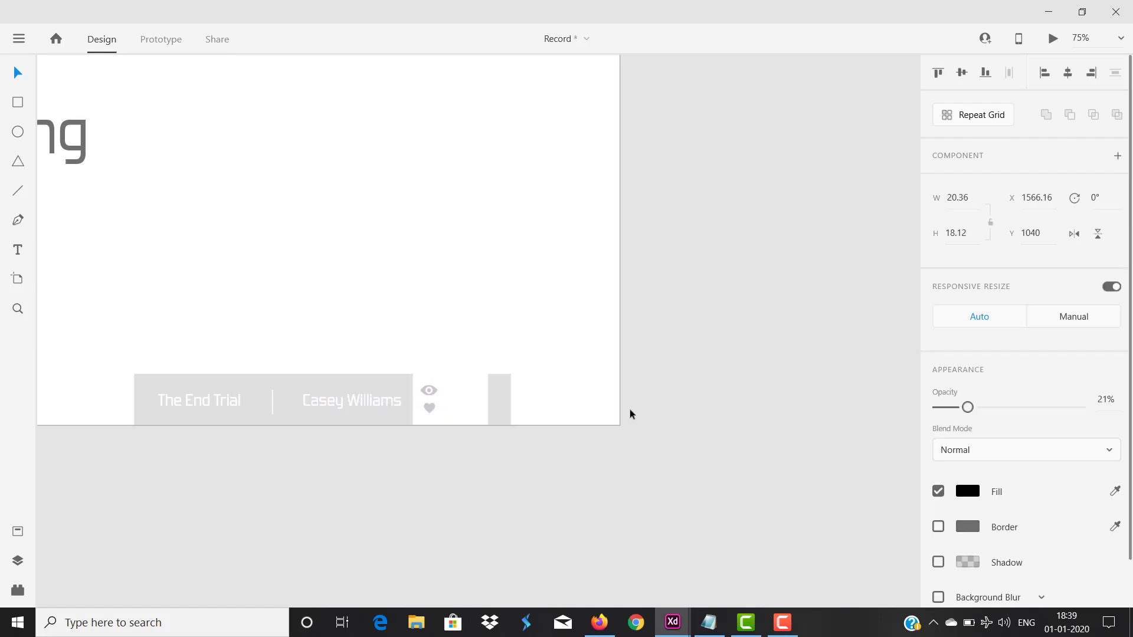
Zoom in on the footer and place a copy of the author name below the artboard
click(655, 428)
key(ctrl+1)
key(ctrl+equal)
drag(285, 253, 478, 388)
Turn the copied text into the counts 39,566 and 1408 beside the icons at size 23
double_click(478, 388)
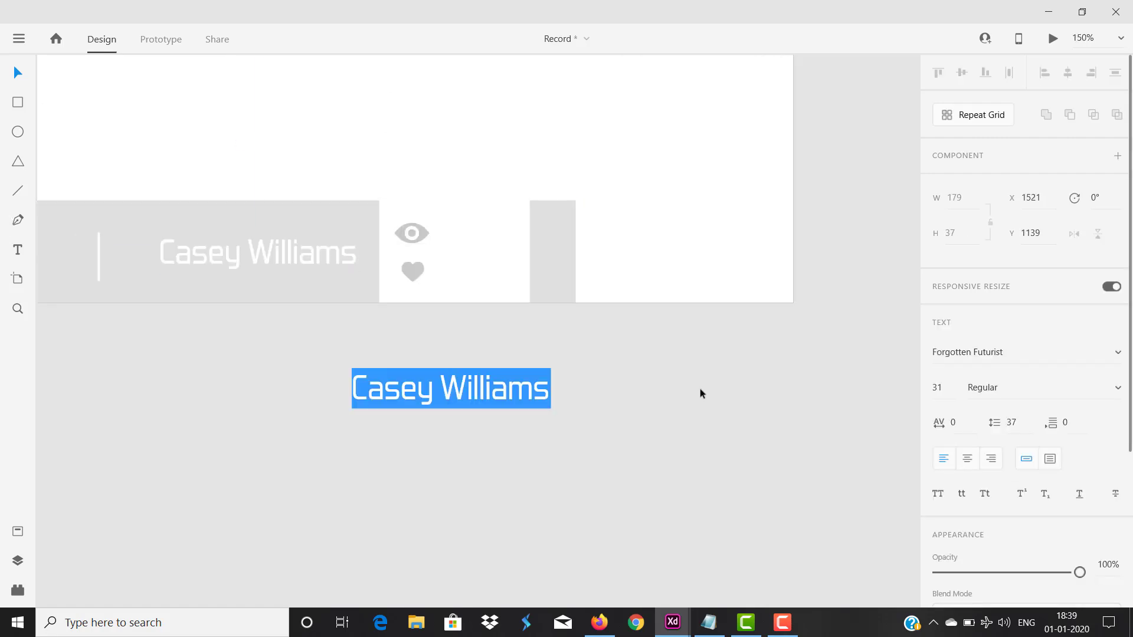
text(39,566)
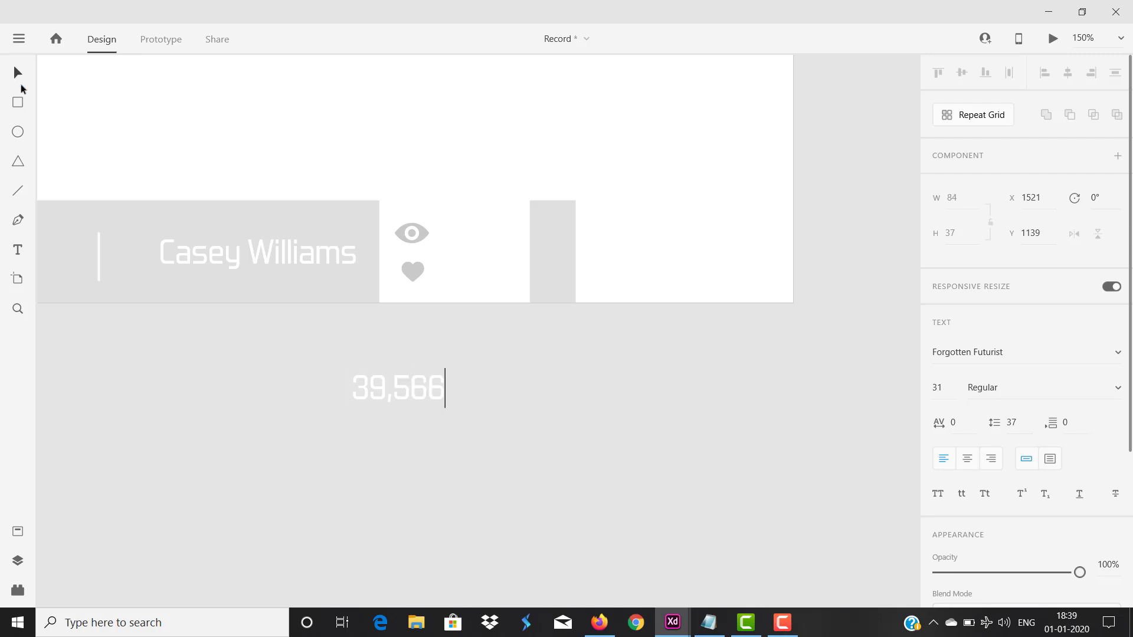
key(Escape)
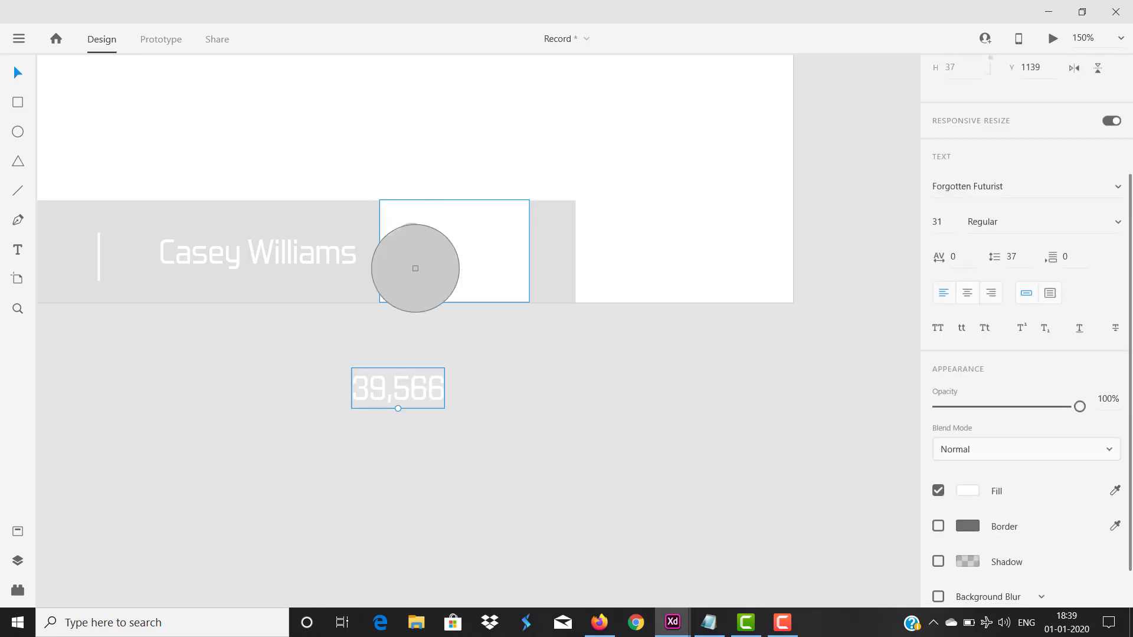
mouse_move(406, 383)
mouse_down()
mouse_move(495, 228)
mouse_move(483, 272)
mouse_up()
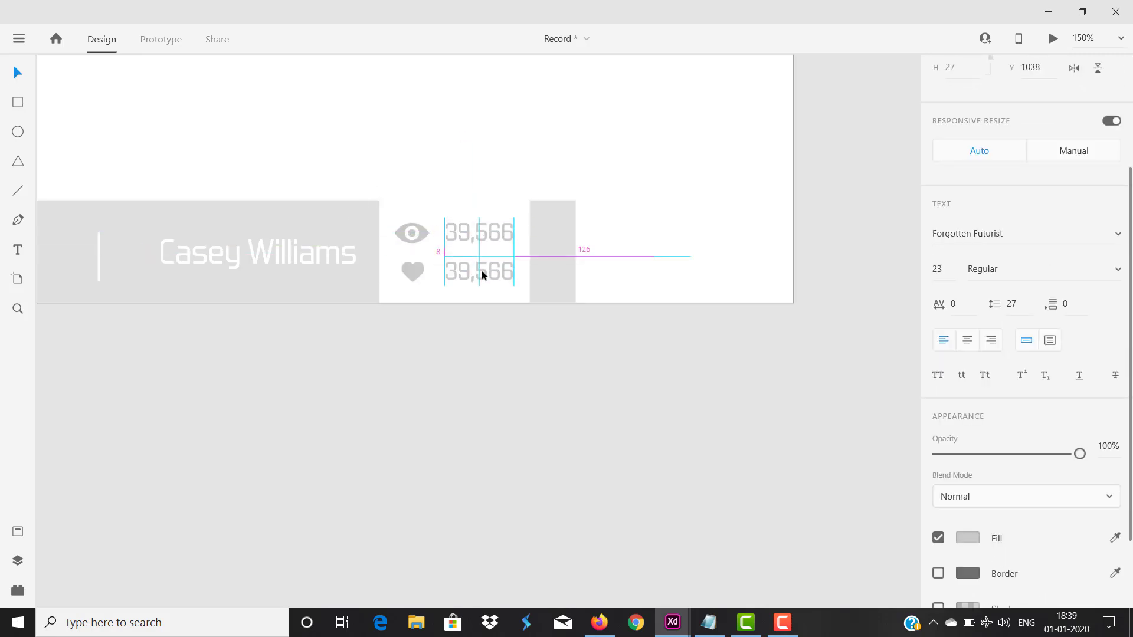
key(Return)
text(1408)
click(455, 405)
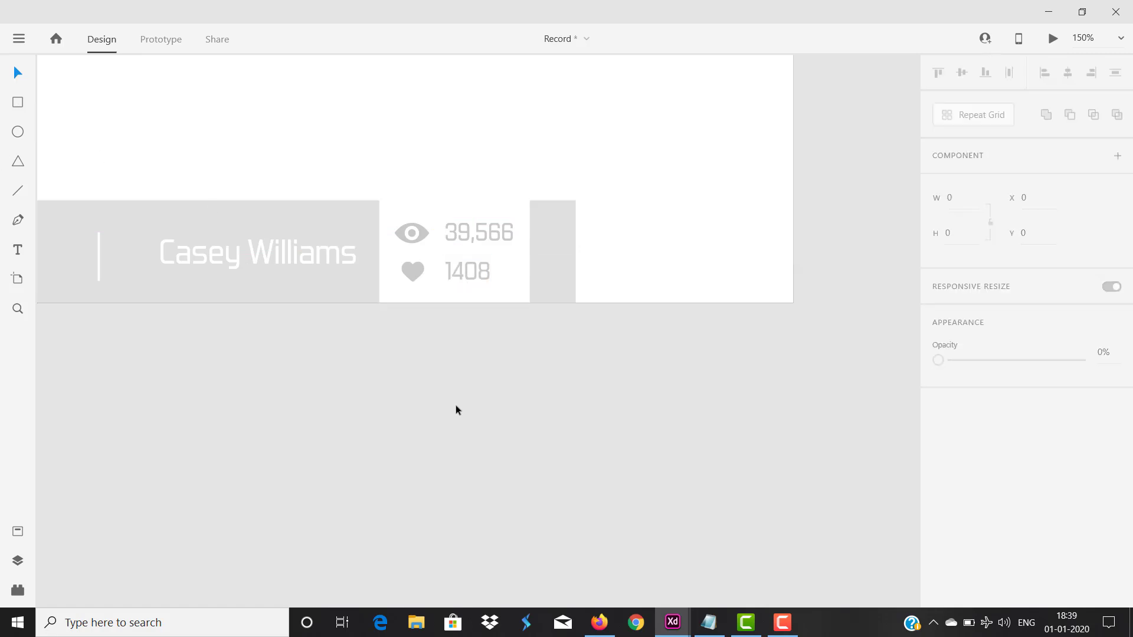
Copy The End Trial as a bold 'Suggested Read' heading and move it up into the artboard
drag(409, 412, 408, 530)
key(Return)
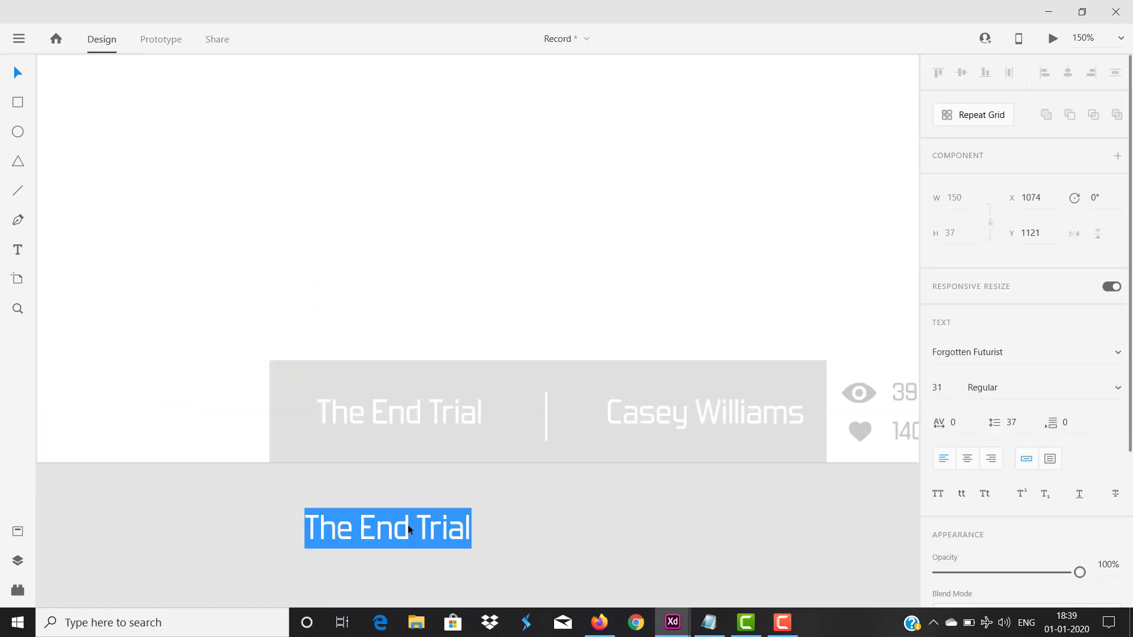
text(Suggested Read)
key(Escape)
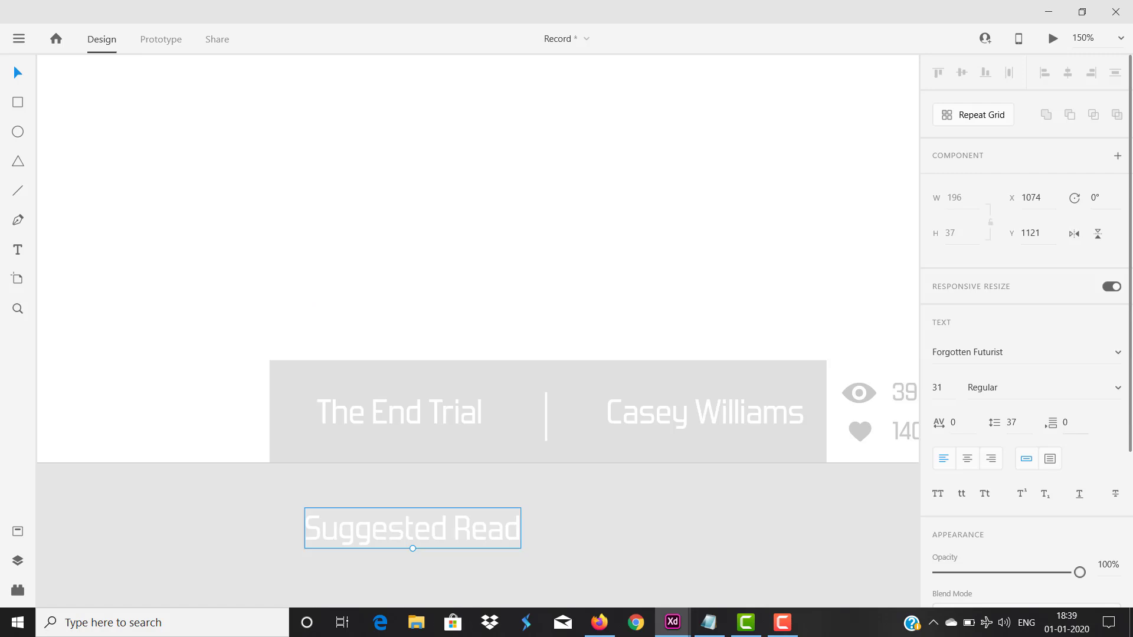
click(1084, 382)
key(Down)
key(Down)
mouse_move(456, 528)
mouse_down()
mouse_move(465, 300)
mouse_move(429, 318)
mouse_up()
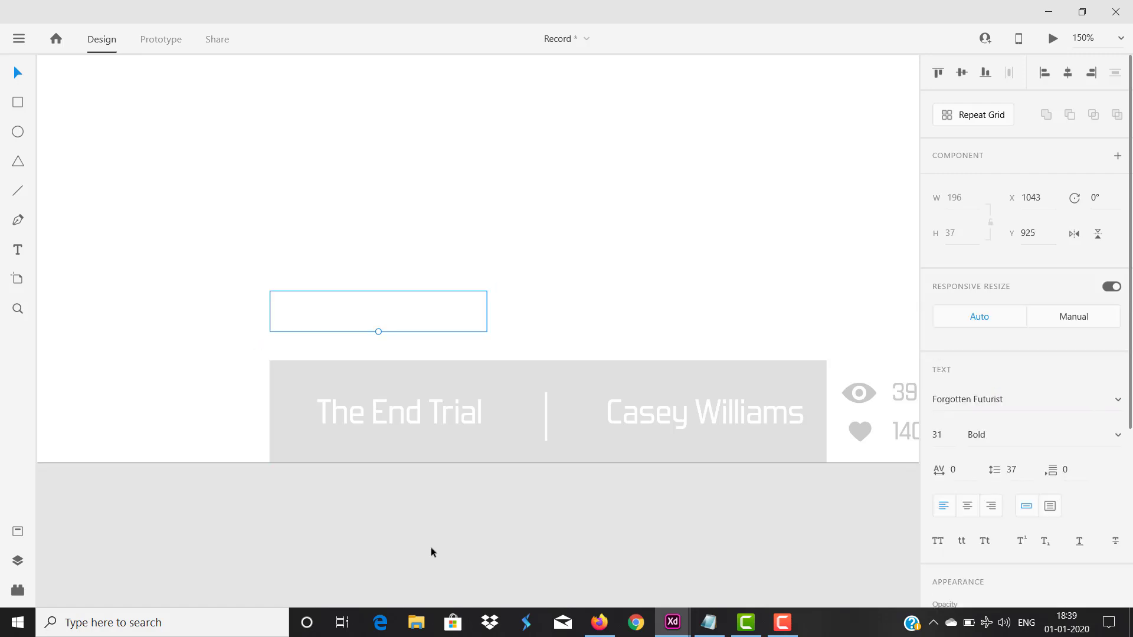
key(ctrl+minus)
key(ctrl+minus)
key(ctrl+minus)
click(314, 451)
Nudge the user name in the nav bar further right
click(617, 157)
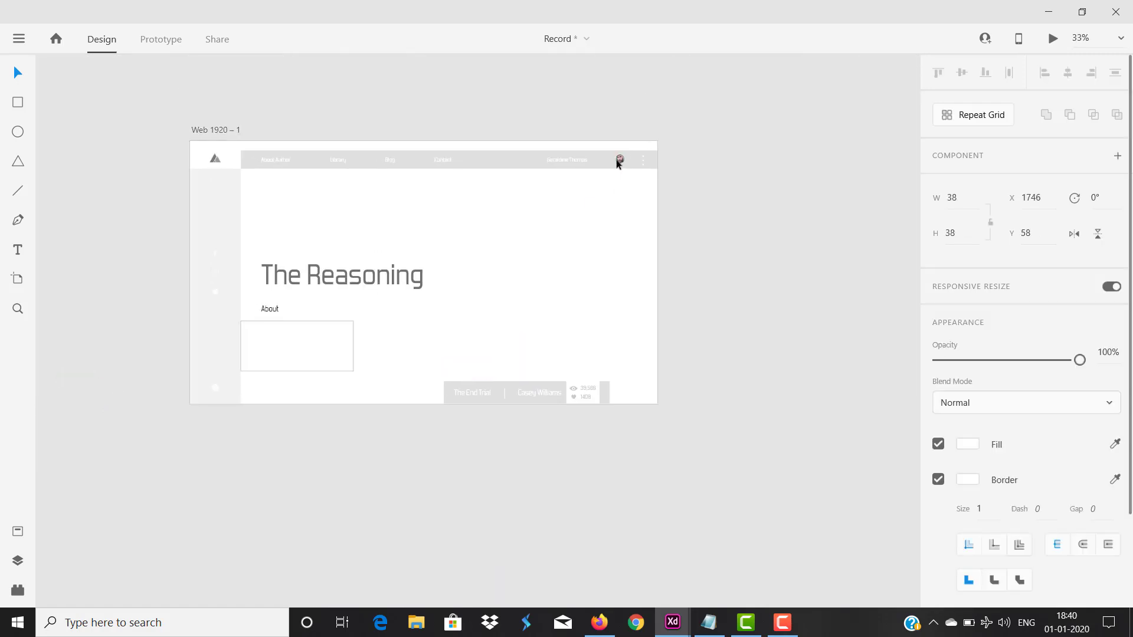
click(746, 230)
scroll(670, 134, up, 4)
drag(445, 192, 478, 193)
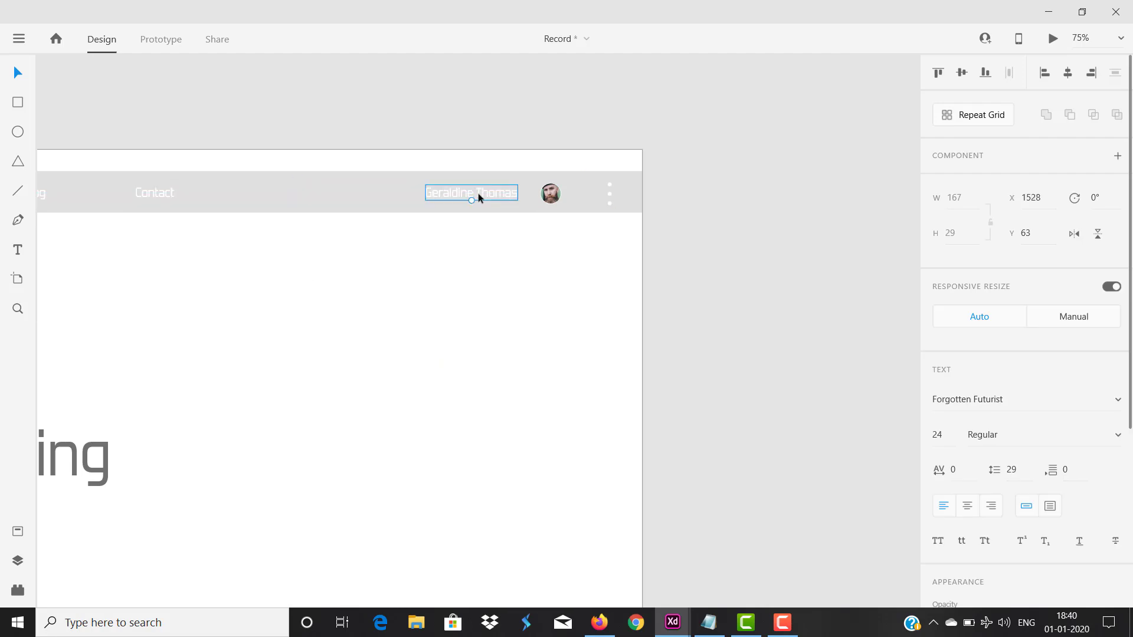
click(739, 279)
Bring The Reasoning heading into view and switch to the Lorem ipsum page in Firefox
scroll(739, 290, down, 1)
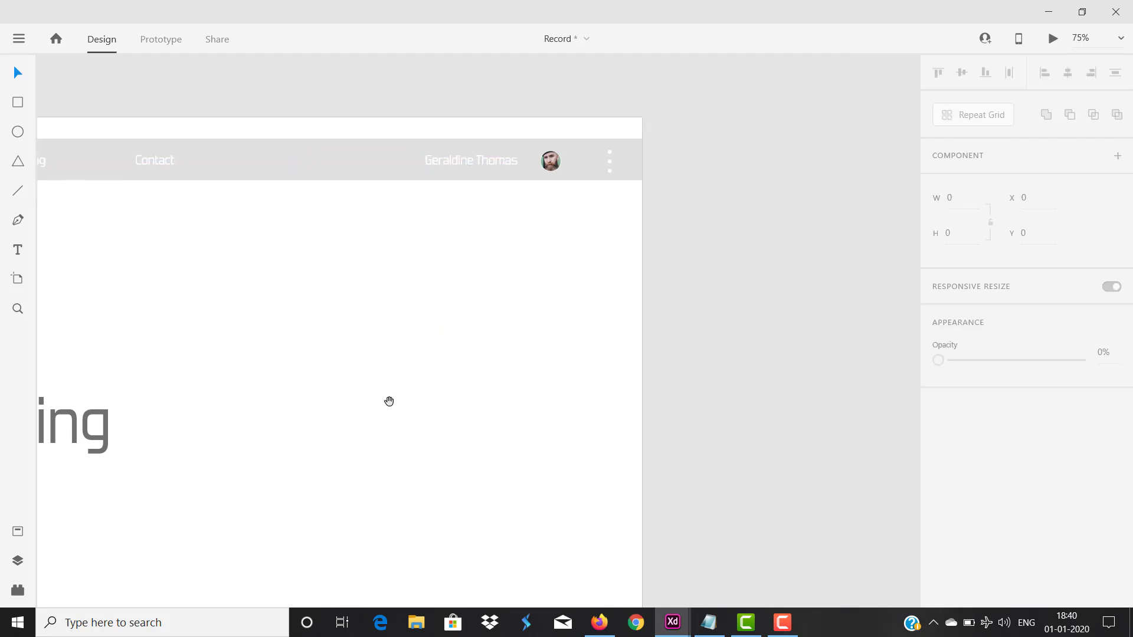
drag(389, 401, 688, 311)
key(alt+Tab)
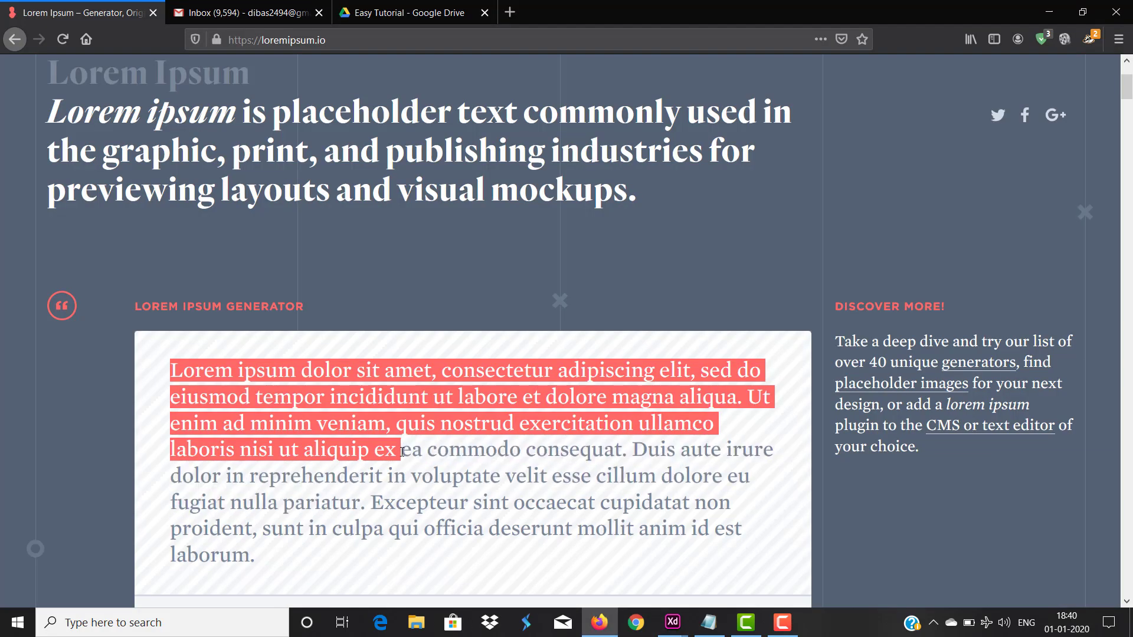
Copy the Lorem ipsum paragraph from Firefox and paste it into a text box inside the About box
drag(401, 452, 630, 451)
click(590, 581)
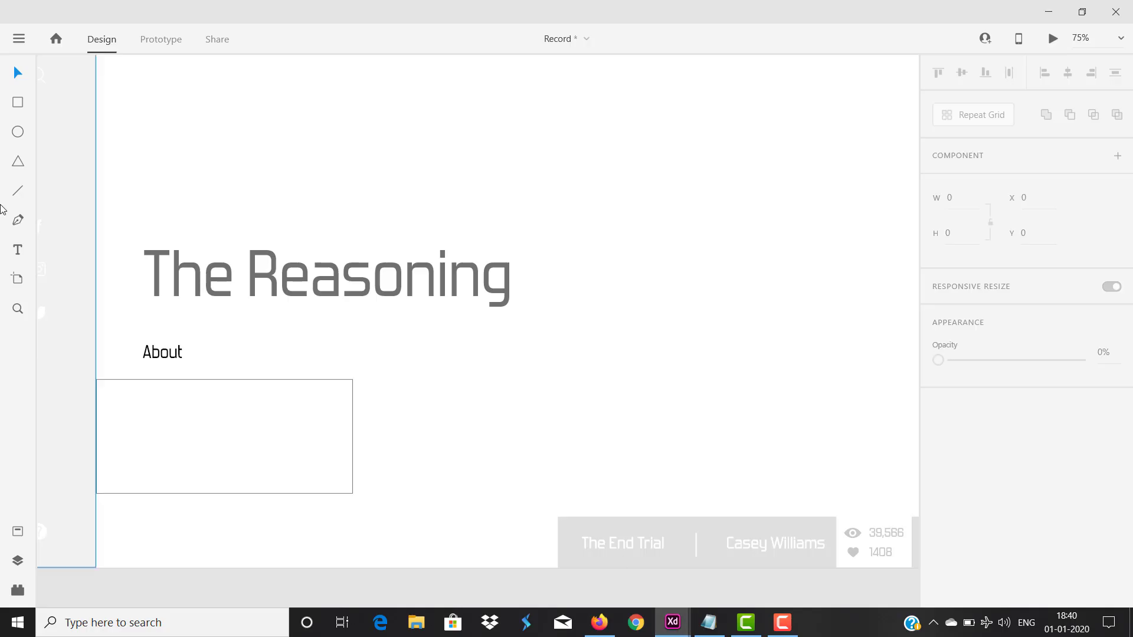
drag(112, 396, 335, 479)
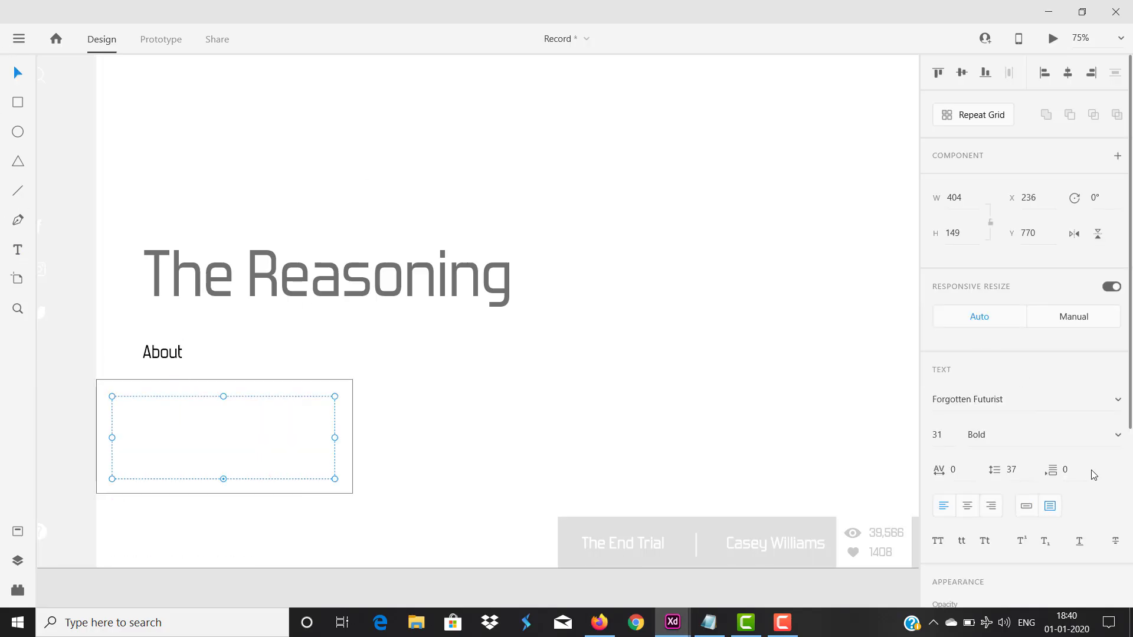
scroll(1027, 354, down, 3)
key(ctrl+v)
click(968, 537)
key(Escape)
Set the paragraph to Regular weight with -1 letter spacing
click(1004, 269)
text(Regular)
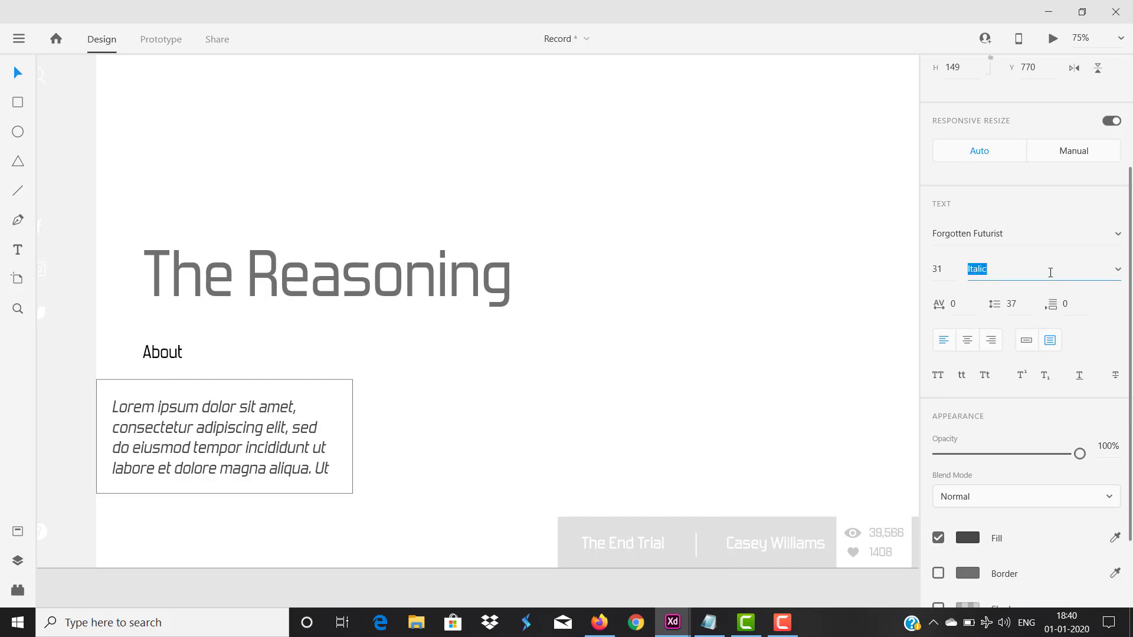
key(Return)
click(956, 304)
text(-1)
Size the paragraph at 19 with line spacing 31, and draw a thin 13×207 bar beside it
click(938, 269)
text(18)
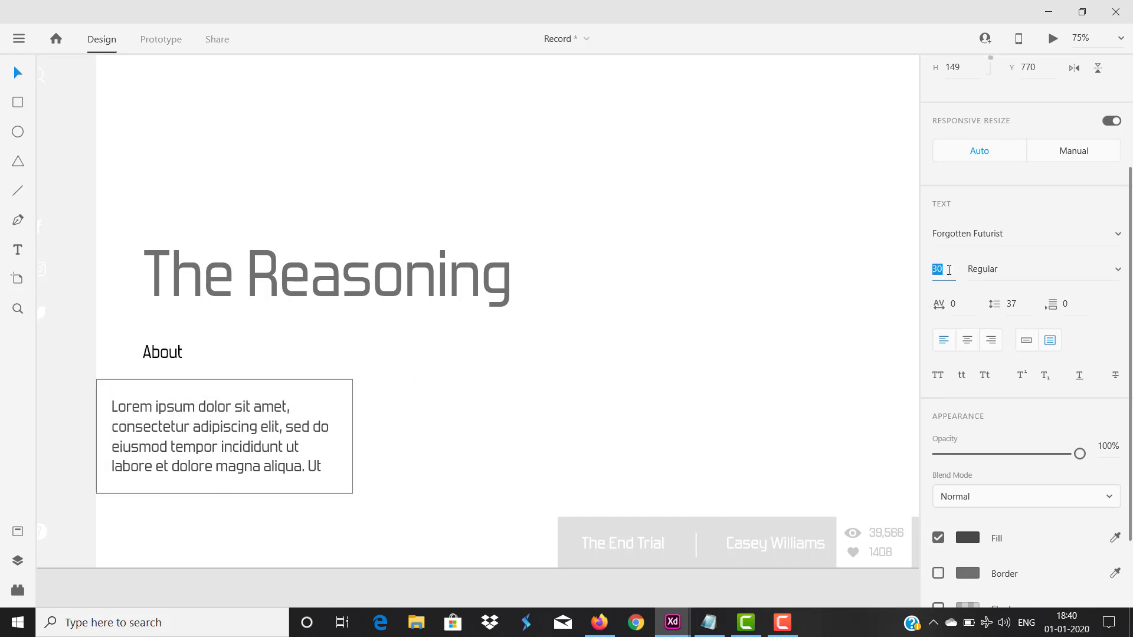
key(Return)
key(Up)
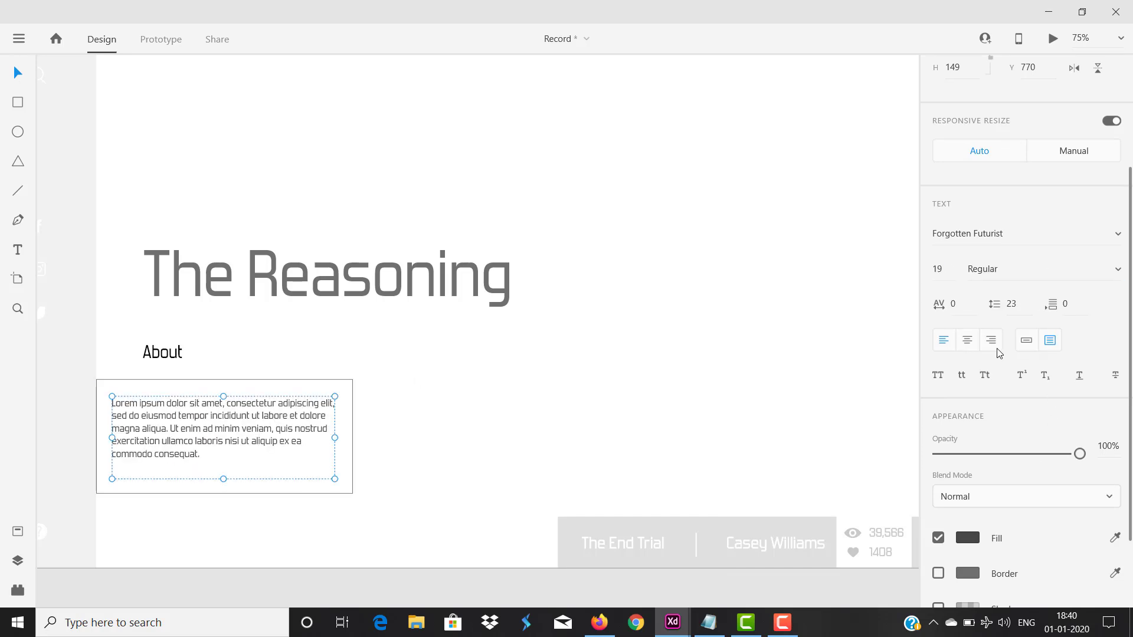
key(Up)
key(Up)
key(Up)
key(Up)
key(Up)
key(Up)
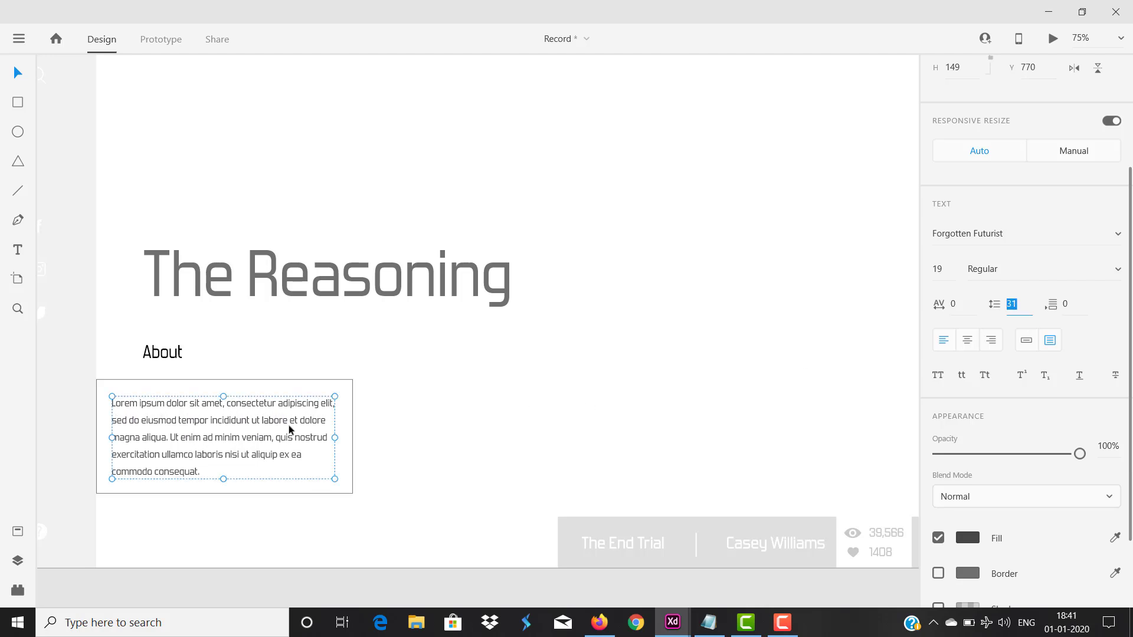
click(500, 414)
drag(362, 380, 369, 493)
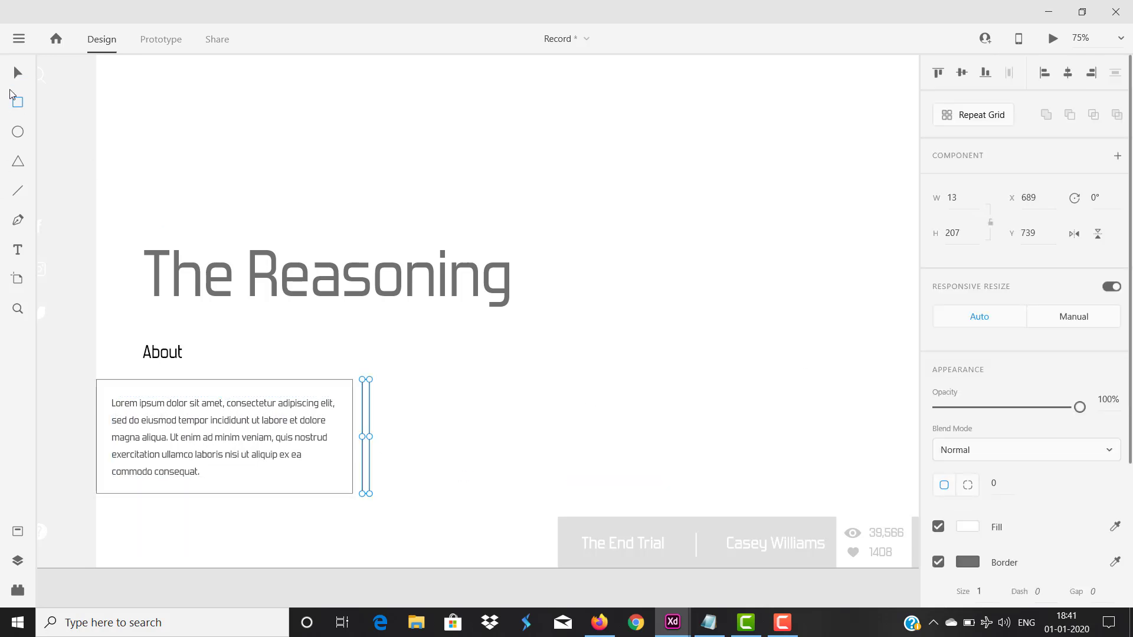
Add three borderless dark 6×6 dots grouped in the About box's bottom-right corner
click(578, 374)
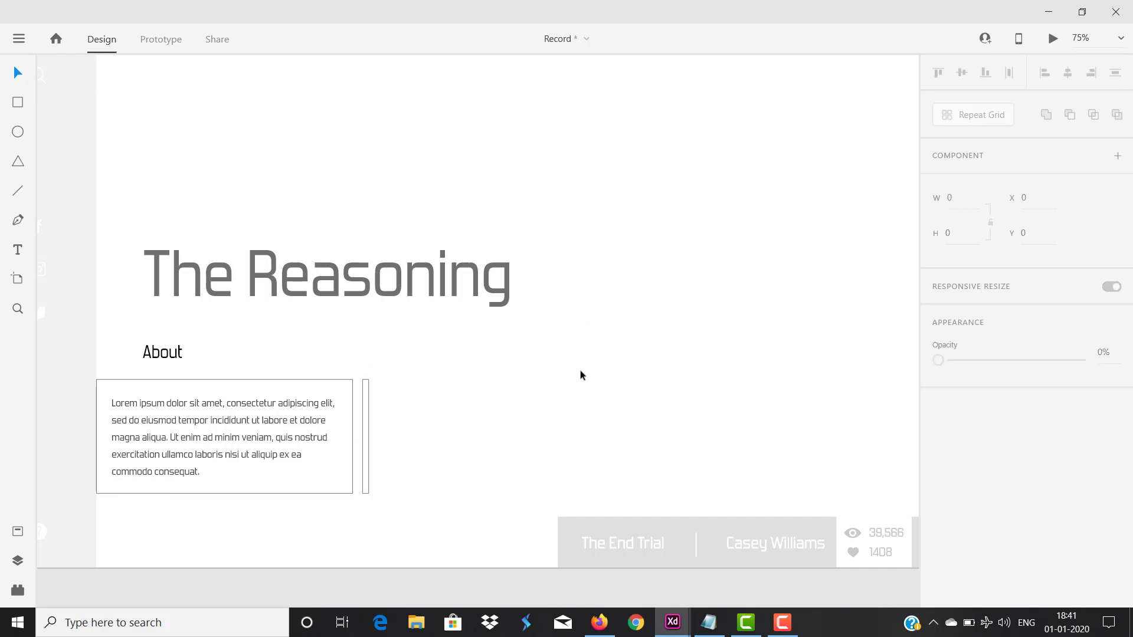
scroll(578, 378, down, 2)
scroll(652, 299, up, 3)
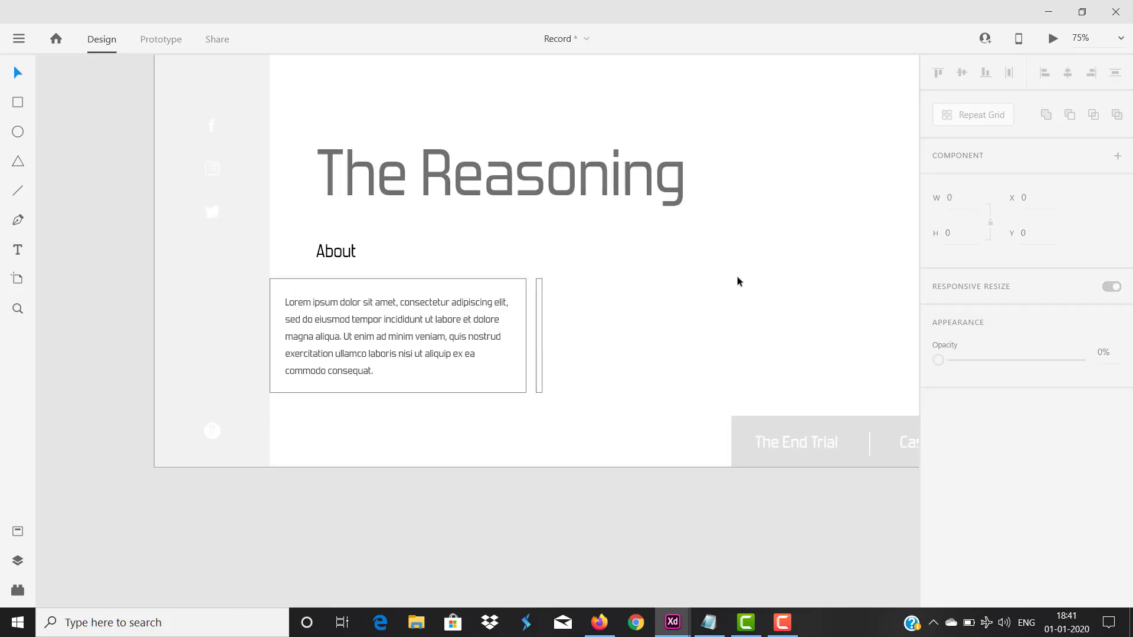
scroll(739, 281, up, 5)
key(e)
drag(505, 441, 546, 445)
click(939, 526)
click(968, 491)
click(748, 491)
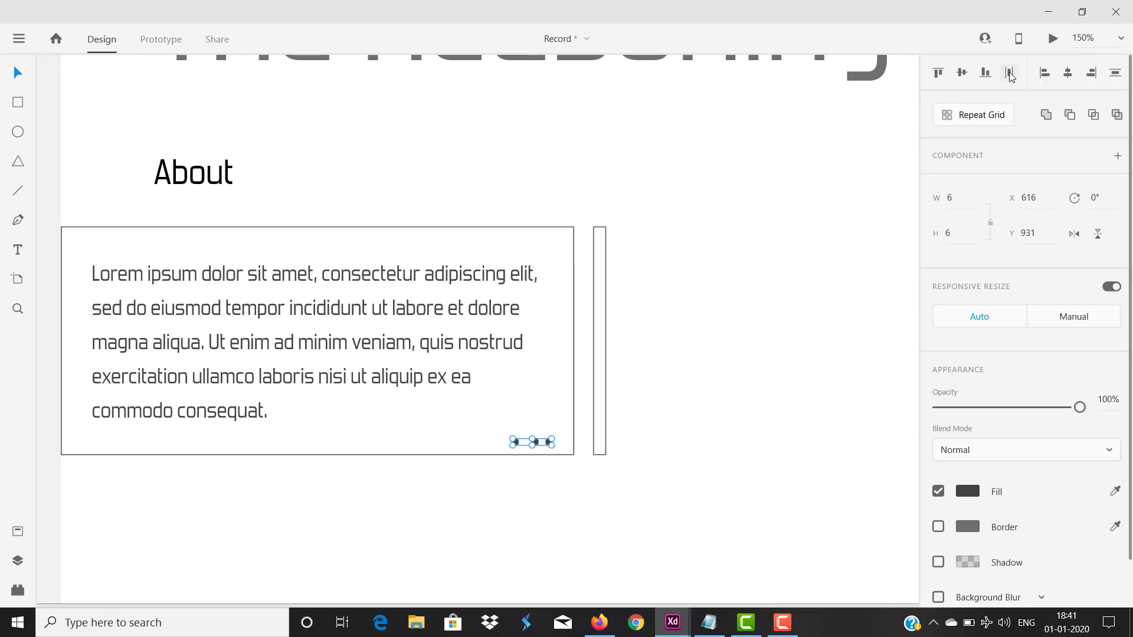
key(ctrl+g)
click(755, 440)
Pan over to the view and like counts and select their group
scroll(753, 402, down, 3)
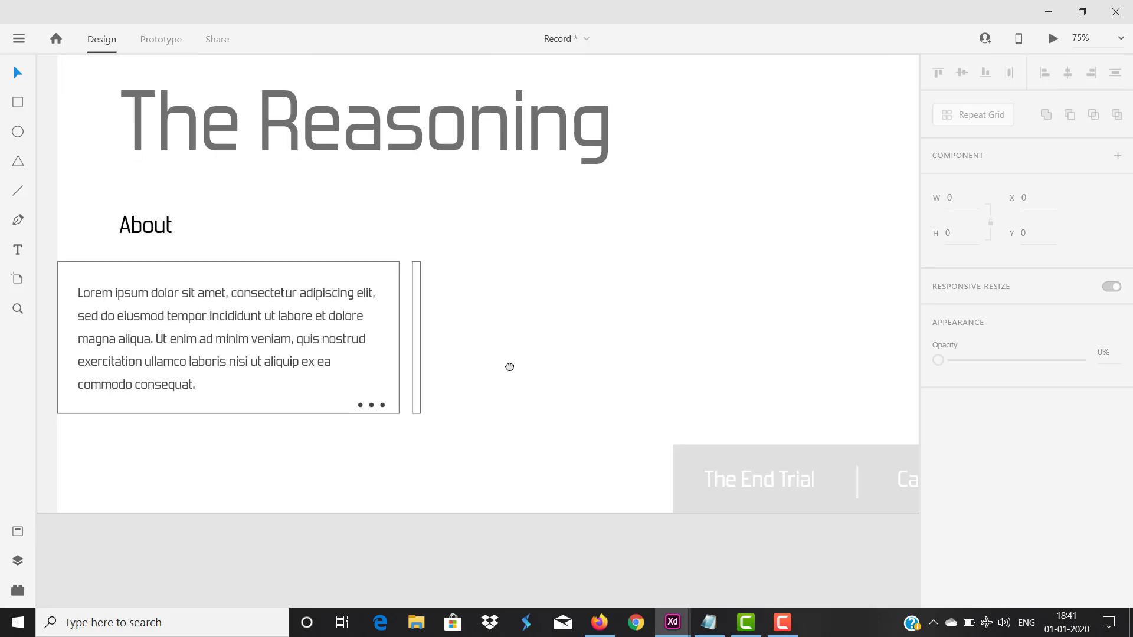
drag(509, 367, 299, 367)
click(861, 473)
Copy the count groups above The Reasoning heading, arrange them side by side and enlarge them
drag(891, 497, 518, 229)
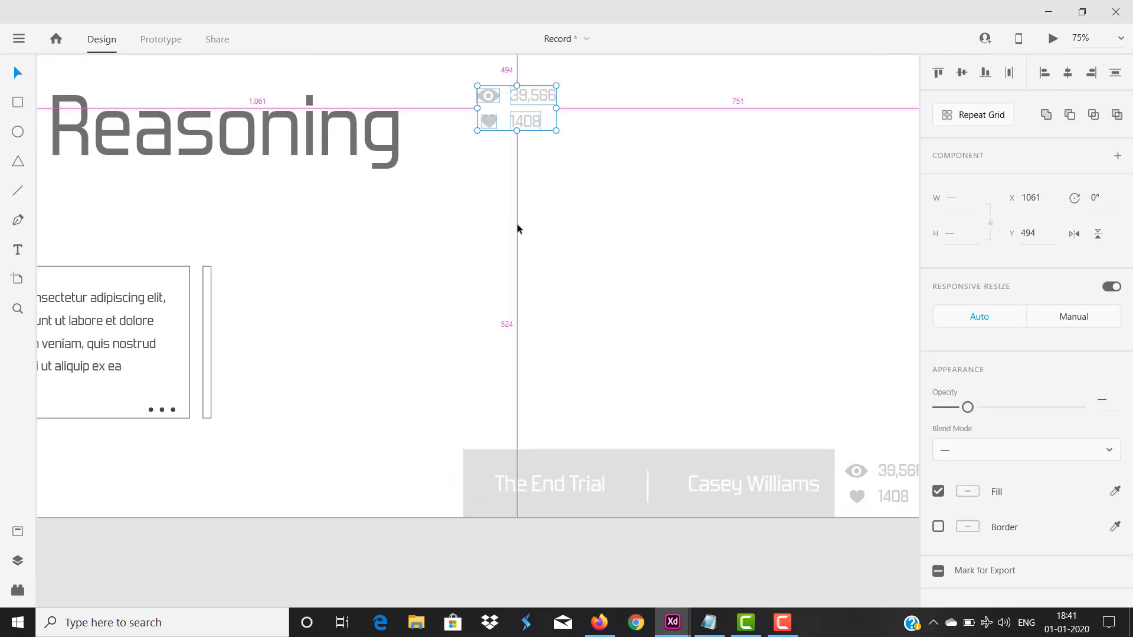
scroll(518, 229, up, 5)
double_click(278, 258)
drag(278, 258, 401, 272)
drag(305, 232, 287, 274)
click(413, 275)
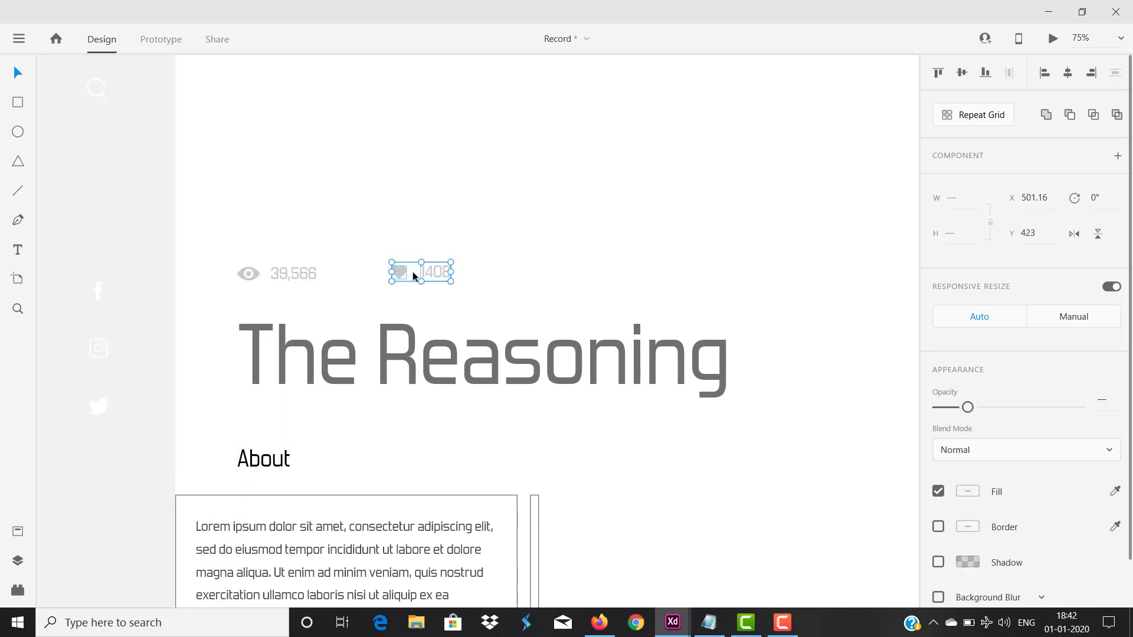
drag(420, 261, 493, 236)
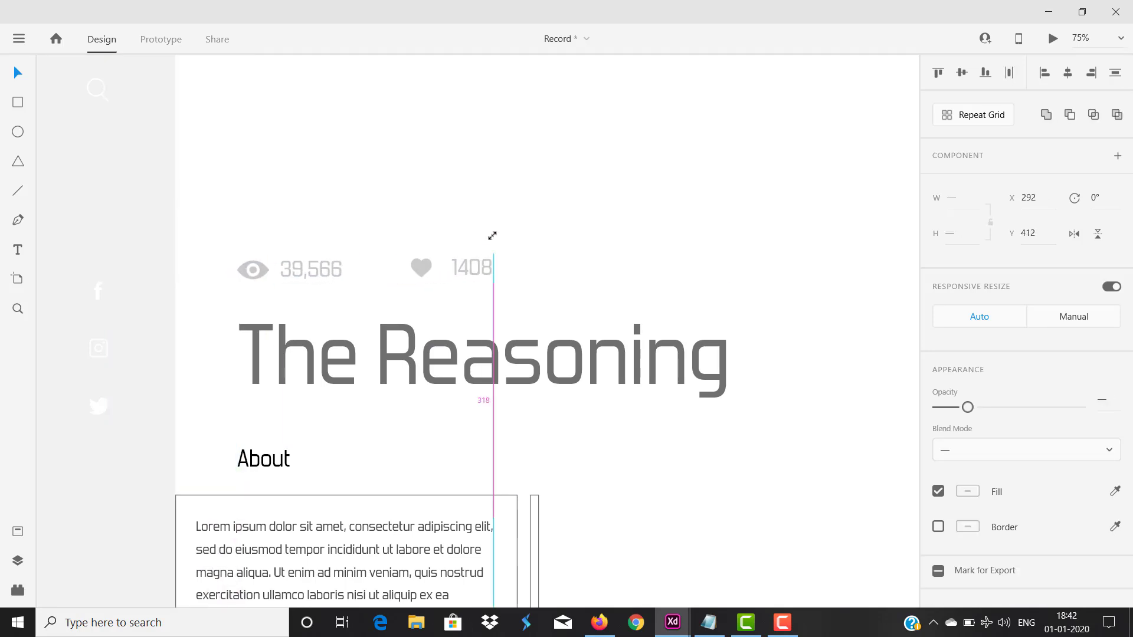
Change the counts to 264,377 views and 3,488 likes, then zoom out to the whole artboard
double_click(339, 264)
key(ctrl+a)
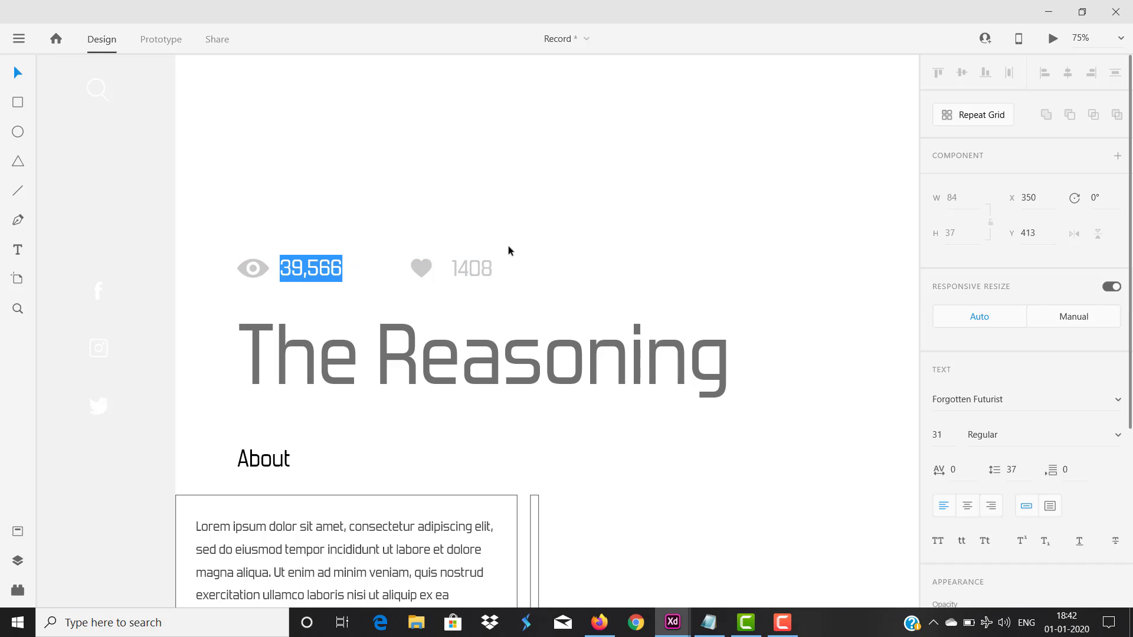
text(264,377)
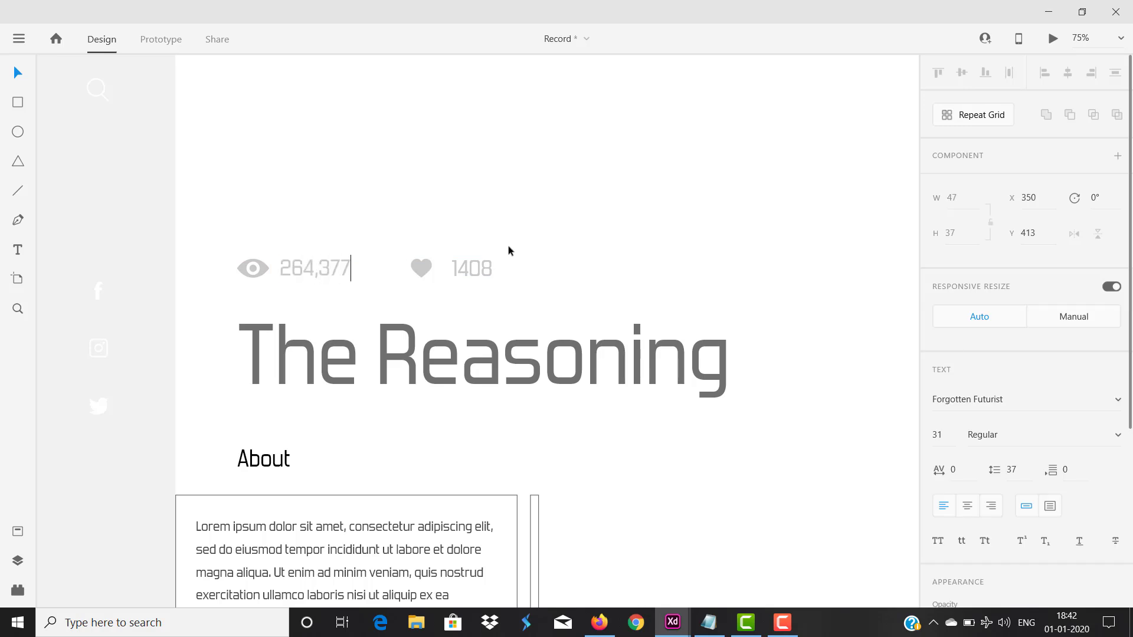
key(Escape)
key(Tab)
key(Return)
text(3,488)
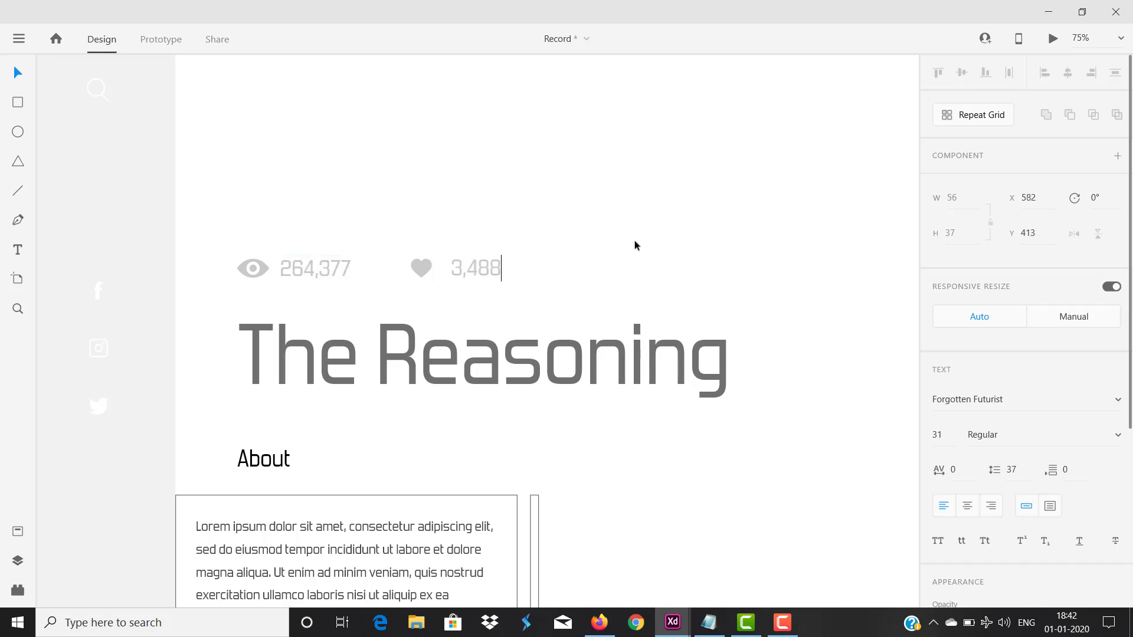
key(Escape)
key(Escape)
key(ctrl+0)
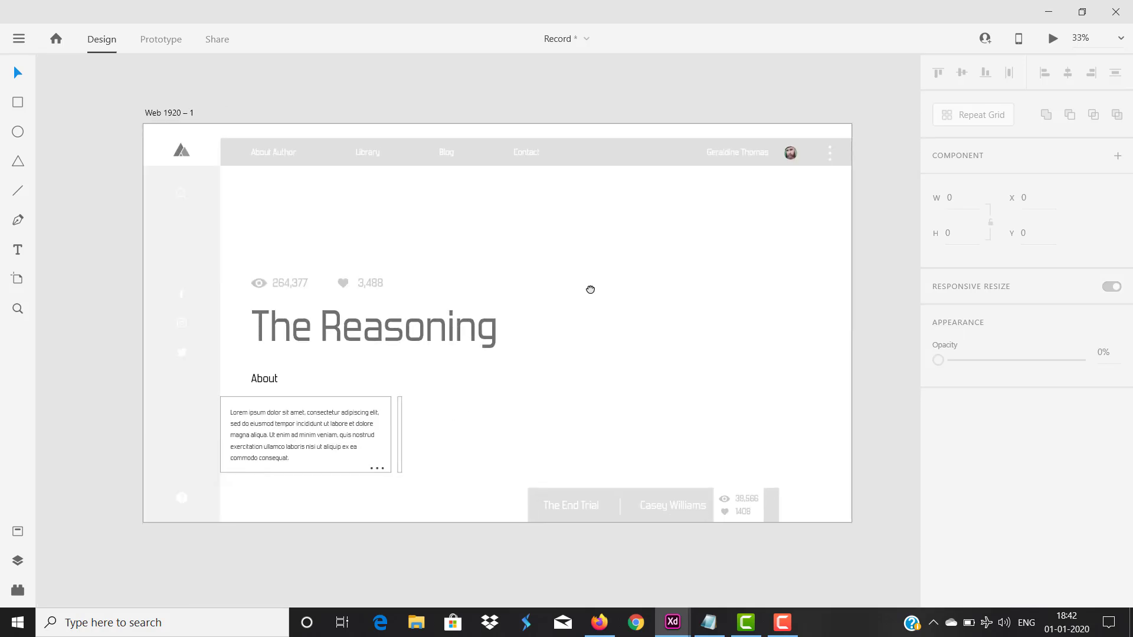
Paste the hooded-man photo from the other XD document and send it behind the page content
scroll(633, 299, down, 2)
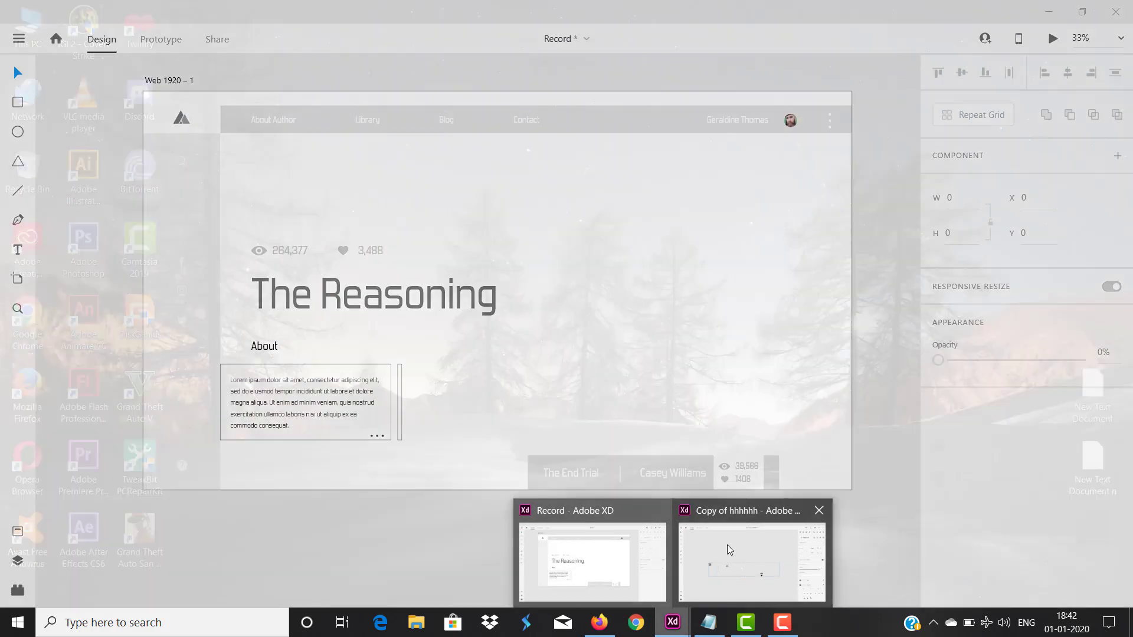
click(753, 551)
click(512, 443)
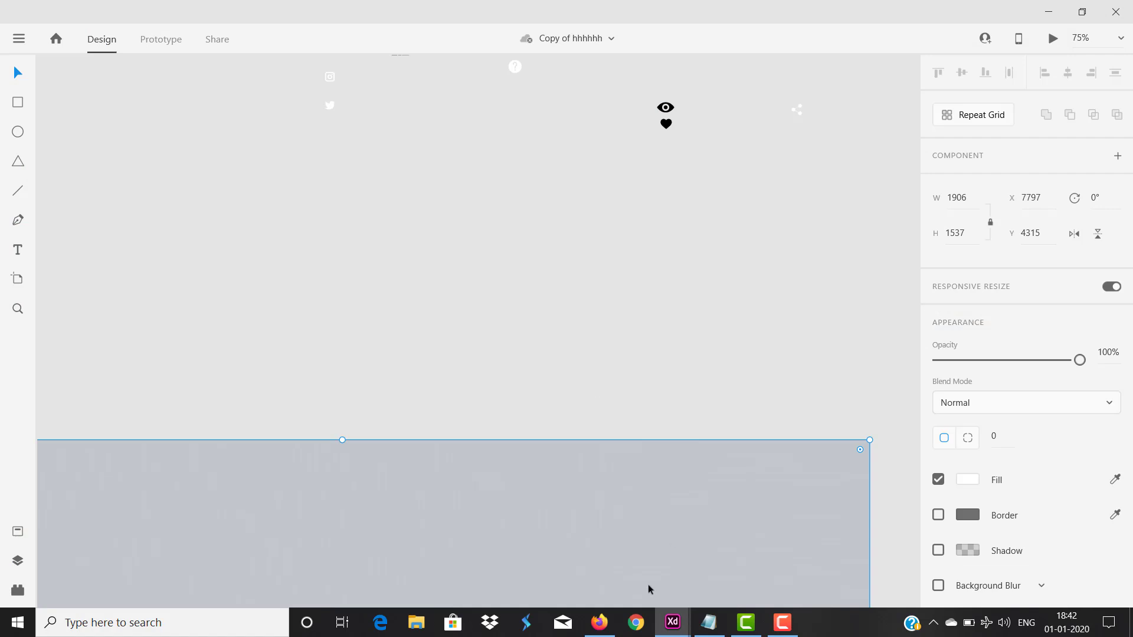
key(alt+Tab)
key(ctrl+v)
drag(643, 467, 641, 369)
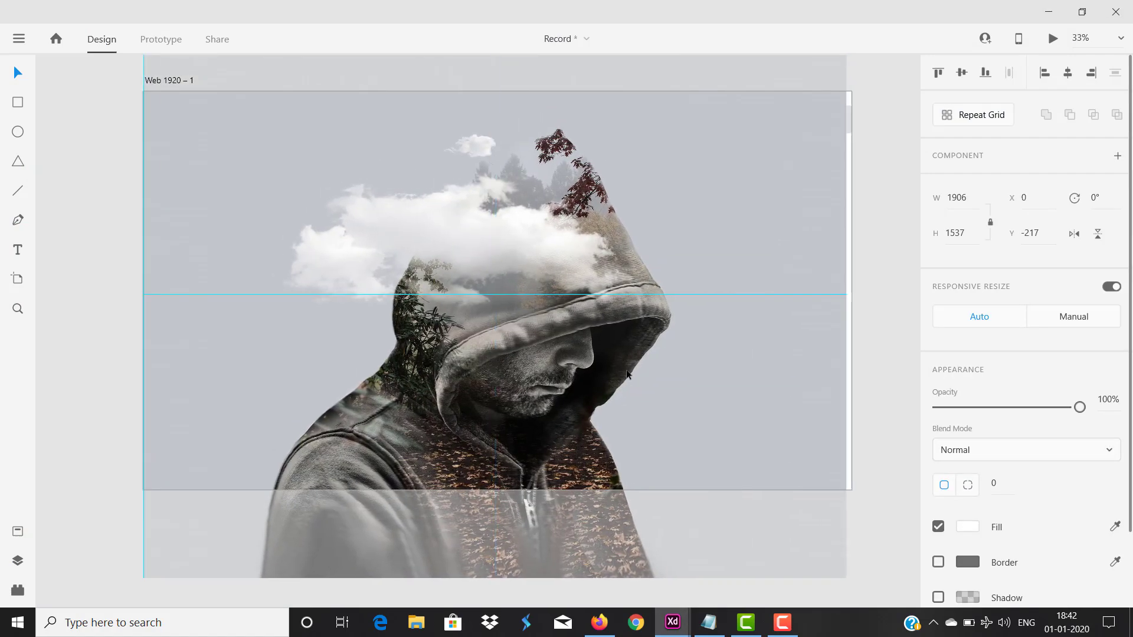
right_click(687, 377)
click(933, 484)
Enlarge the photo to about 2110 wide over the artboard
scroll(844, 536, down, 2)
mouse_move(844, 535)
mouse_down()
mouse_move(897, 606)
mouse_move(865, 533)
mouse_up()
scroll(463, 537, up, 3)
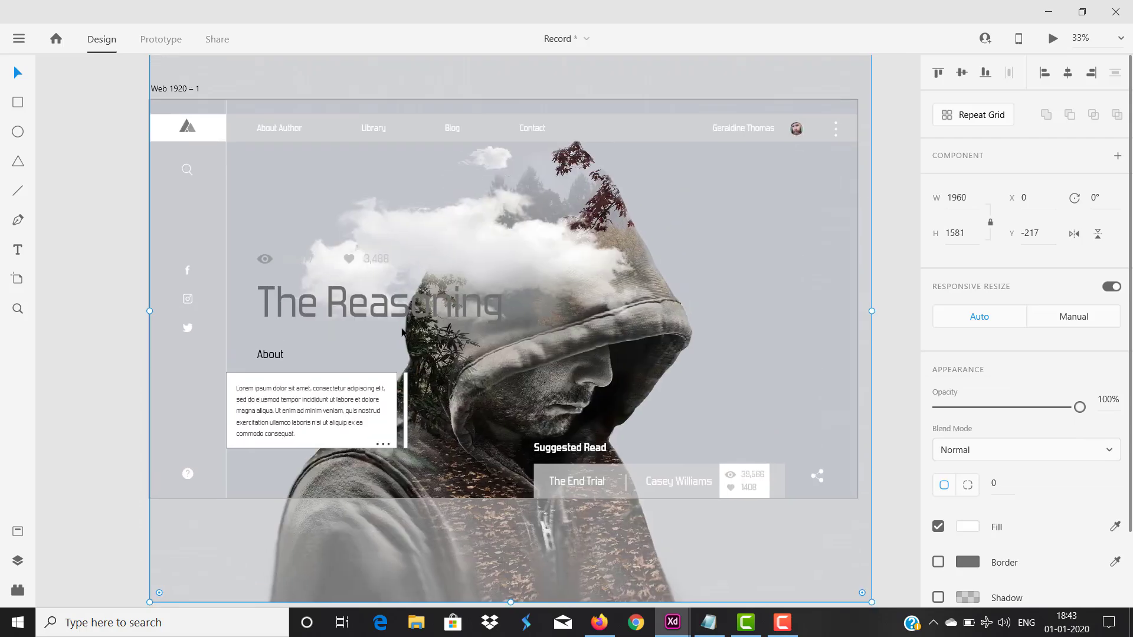
scroll(402, 333, up, 3)
drag(227, 127, 177, 88)
scroll(437, 390, down, 5)
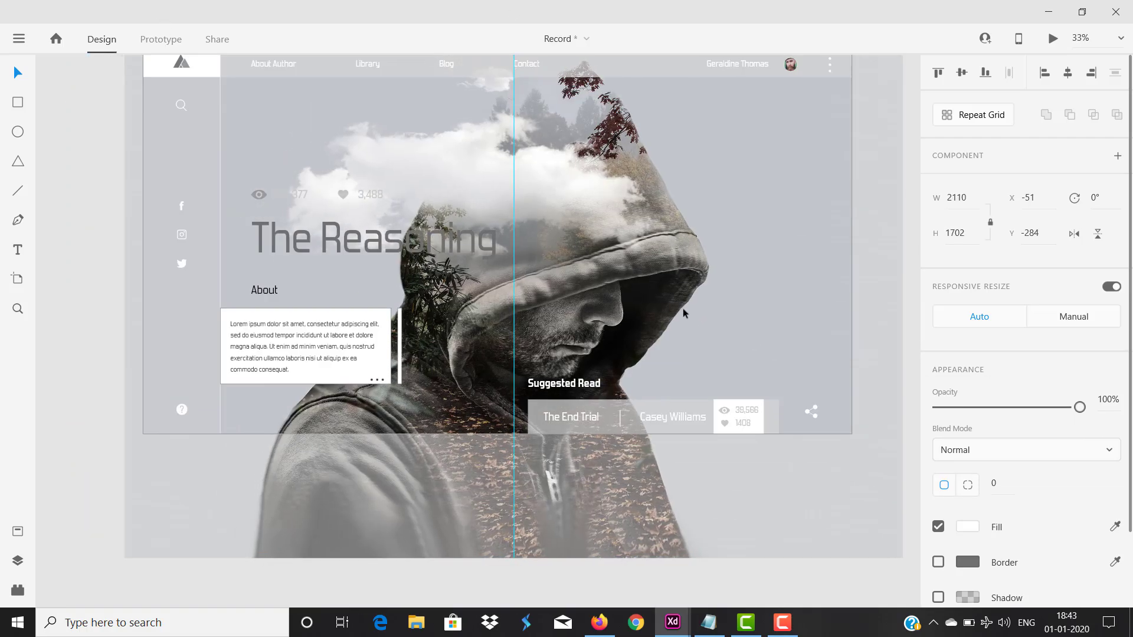
key(Escape)
scroll(177, 422, up, 2)
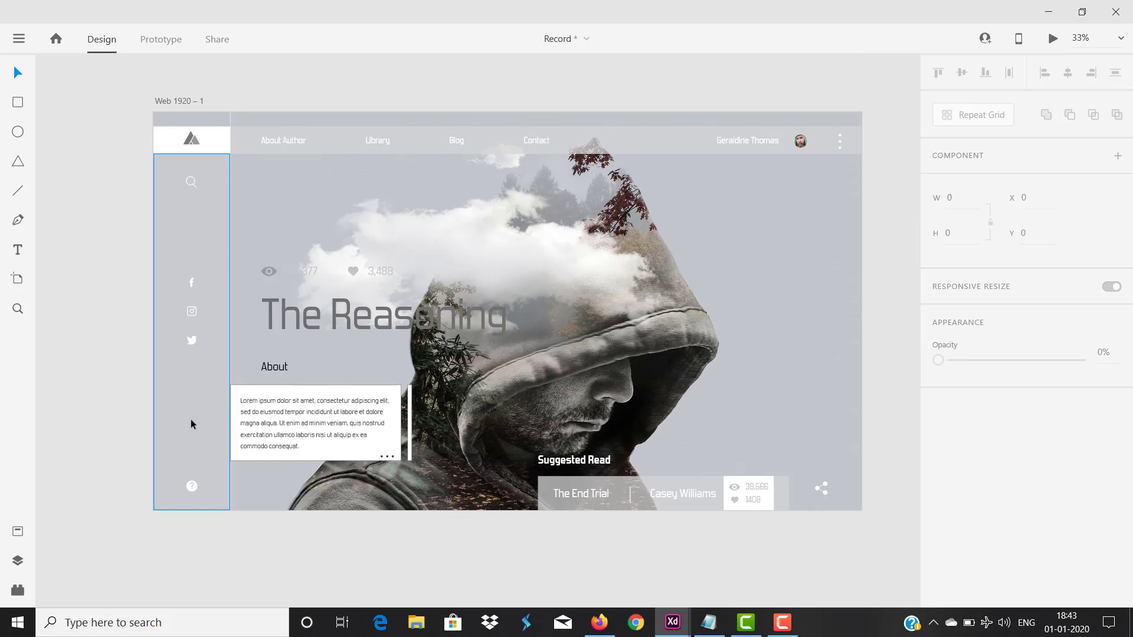
Give the sidebar 26% opacity, a dark navy fill and background blur
click(191, 424)
drag(1011, 407, 975, 407)
scroll(1003, 472, down, 2)
click(967, 438)
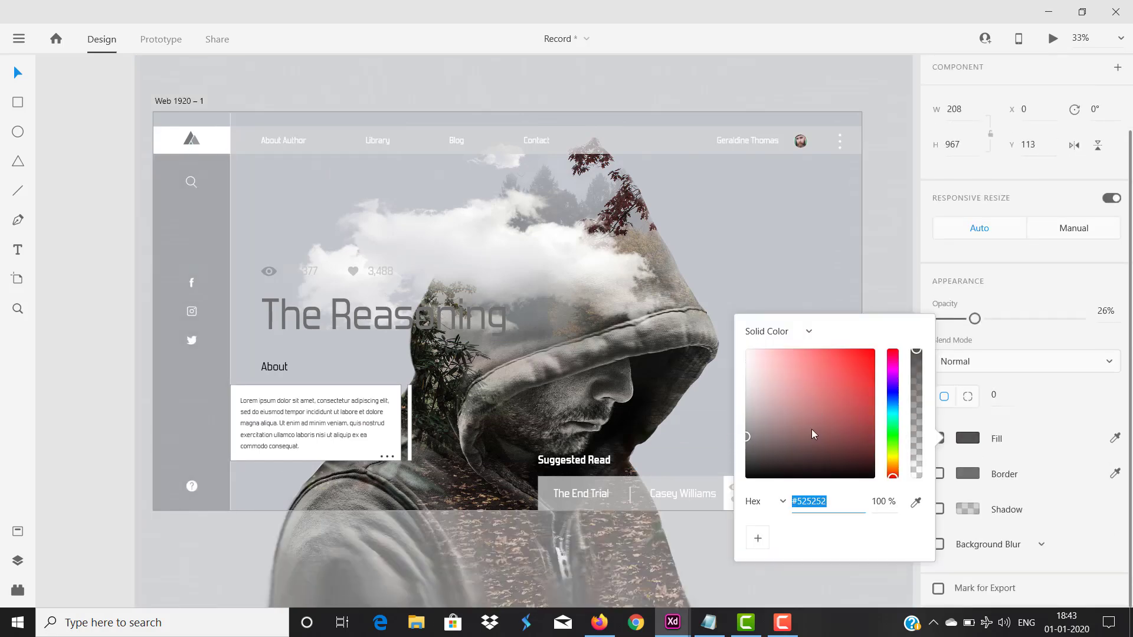
click(893, 422)
click(824, 435)
click(1010, 548)
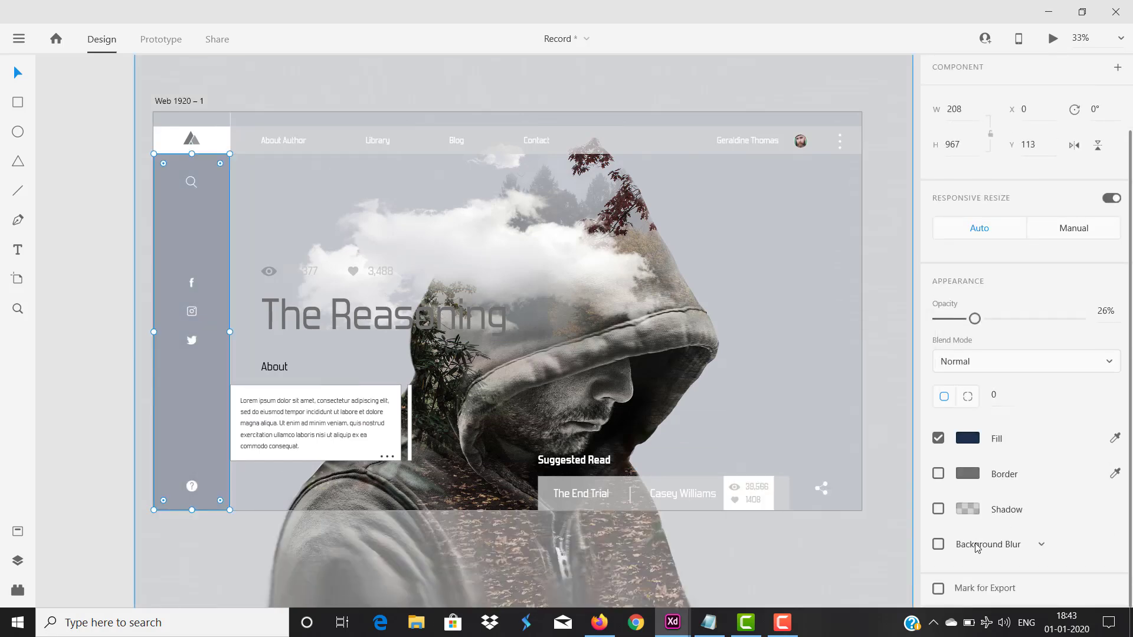
click(938, 545)
scroll(1003, 501, down, 2)
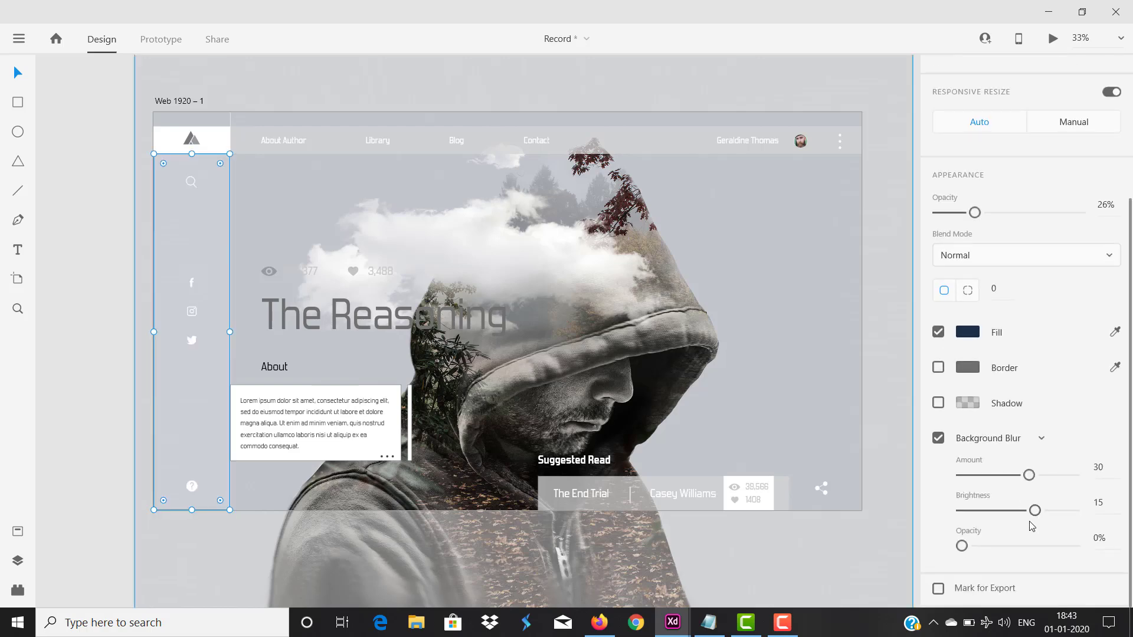
Enlarge the background photo to 2743 by 2212, shifting it up-left
click(864, 234)
key(ctrl+minus)
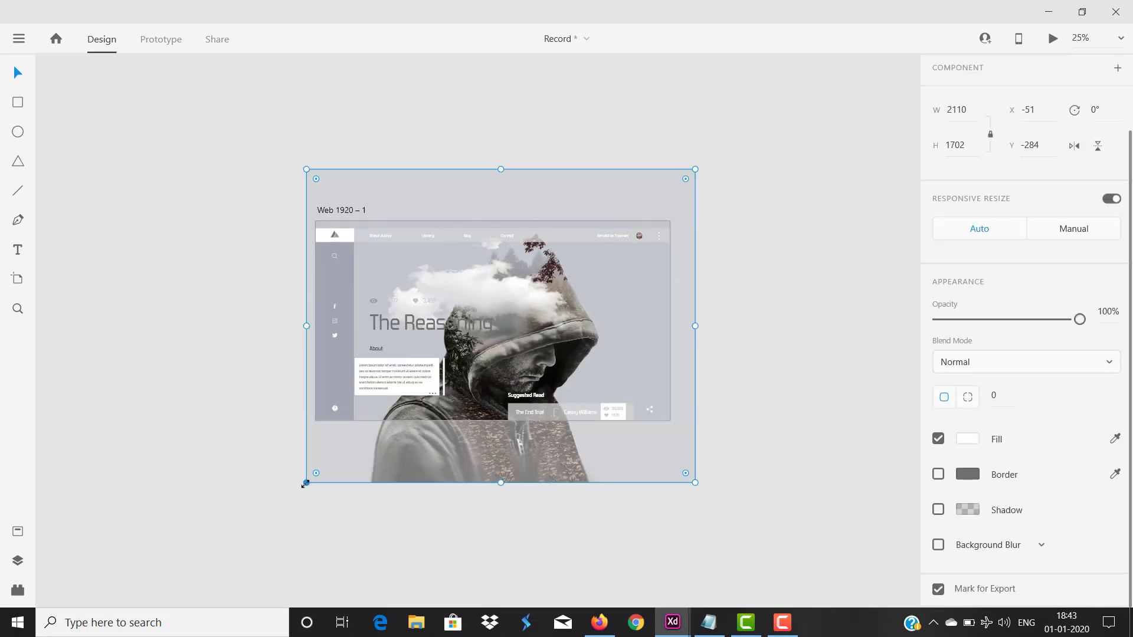
drag(306, 481, 246, 537)
drag(492, 490, 492, 457)
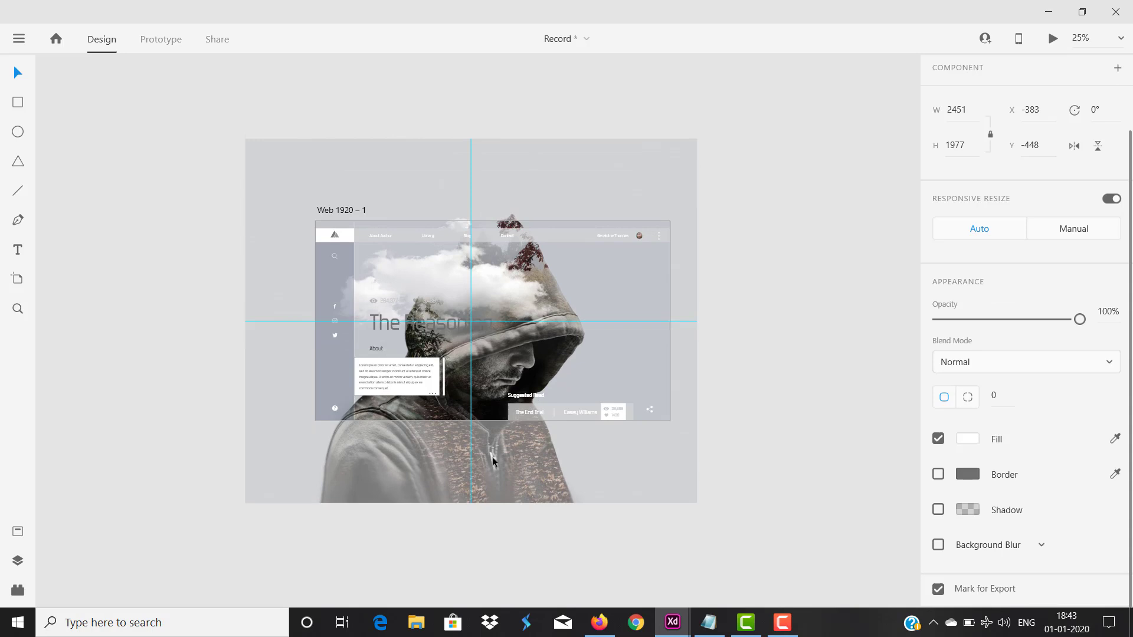
drag(697, 493, 711, 499)
drag(643, 466, 649, 465)
drag(718, 506, 741, 529)
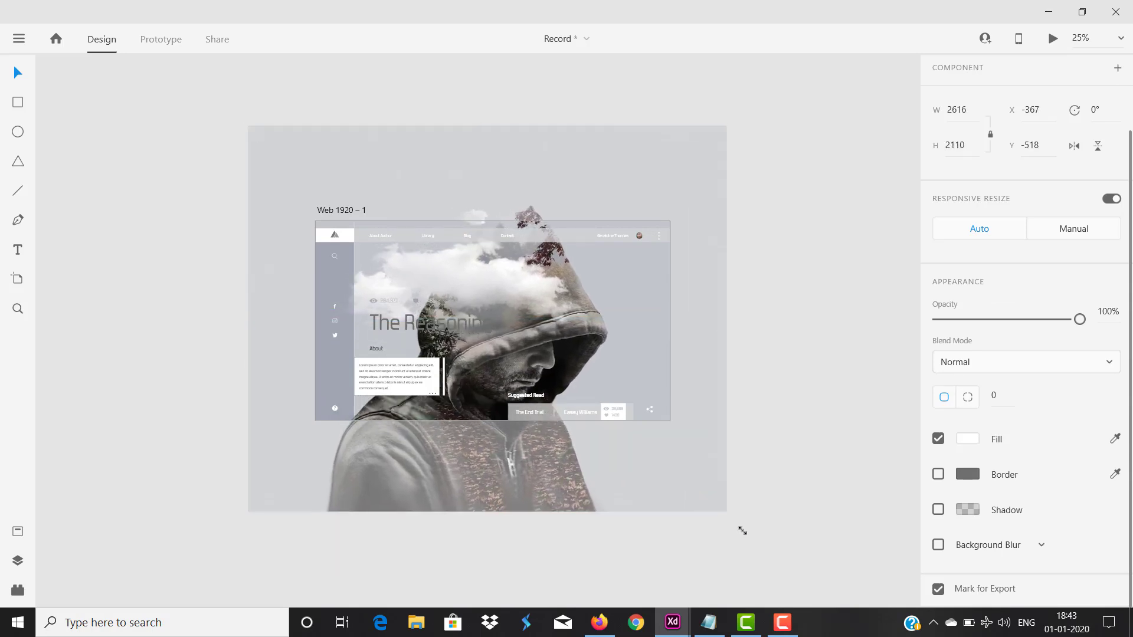
drag(679, 495, 667, 480)
Make The Reasoning and About headings white (#FFFFFF)
key(ctrl+plus)
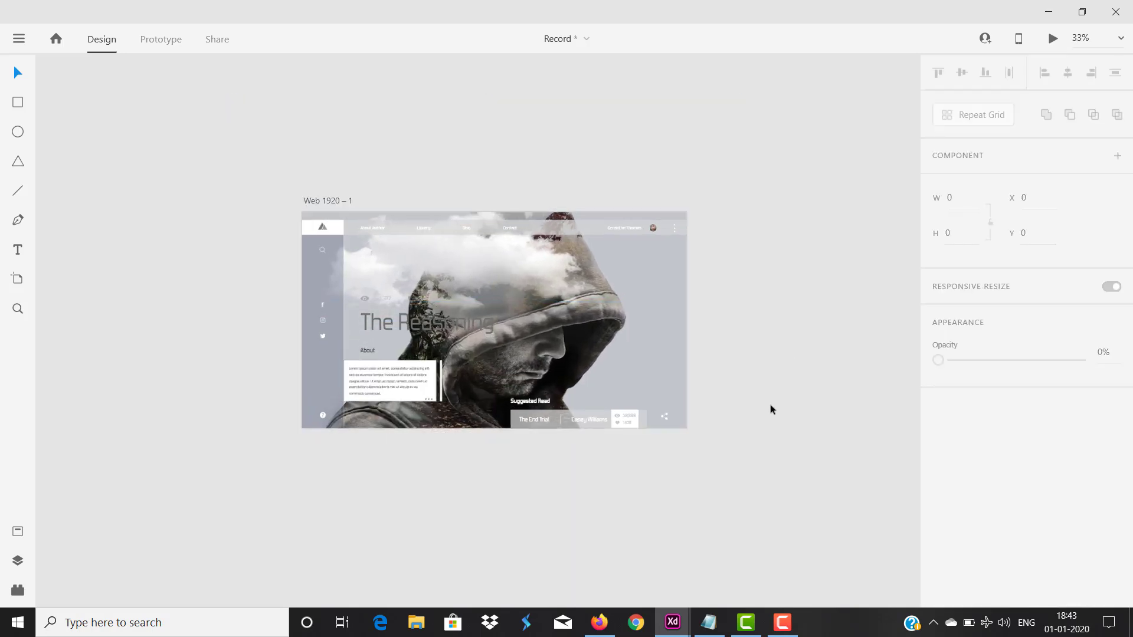
click(312, 321)
click(968, 576)
text(FFFFFF)
click(289, 374)
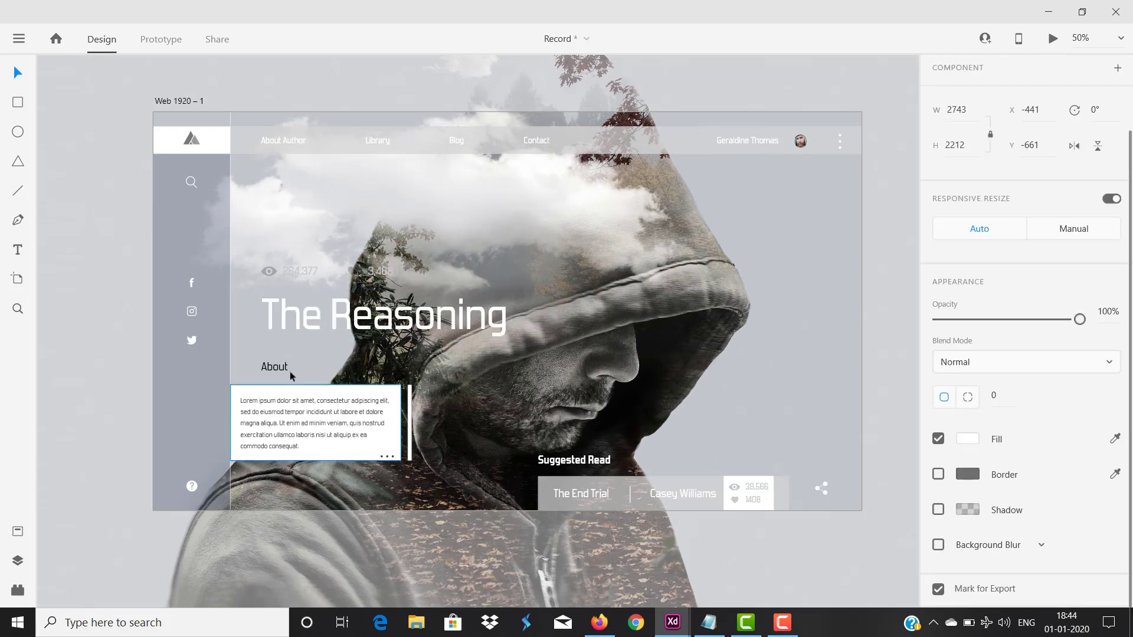
scroll(1004, 473, down, 5)
click(968, 437)
text(FFFFFF)
click(643, 269)
Make the view and like counts and their icons white (#FFFFFF)
click(357, 274)
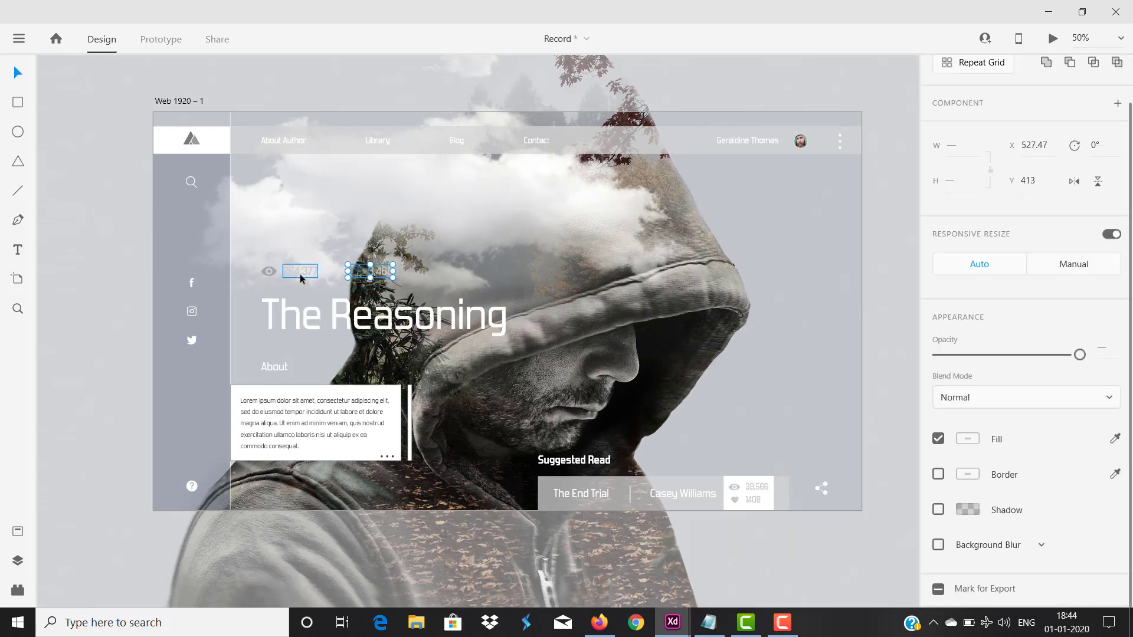
click(301, 271)
click(967, 445)
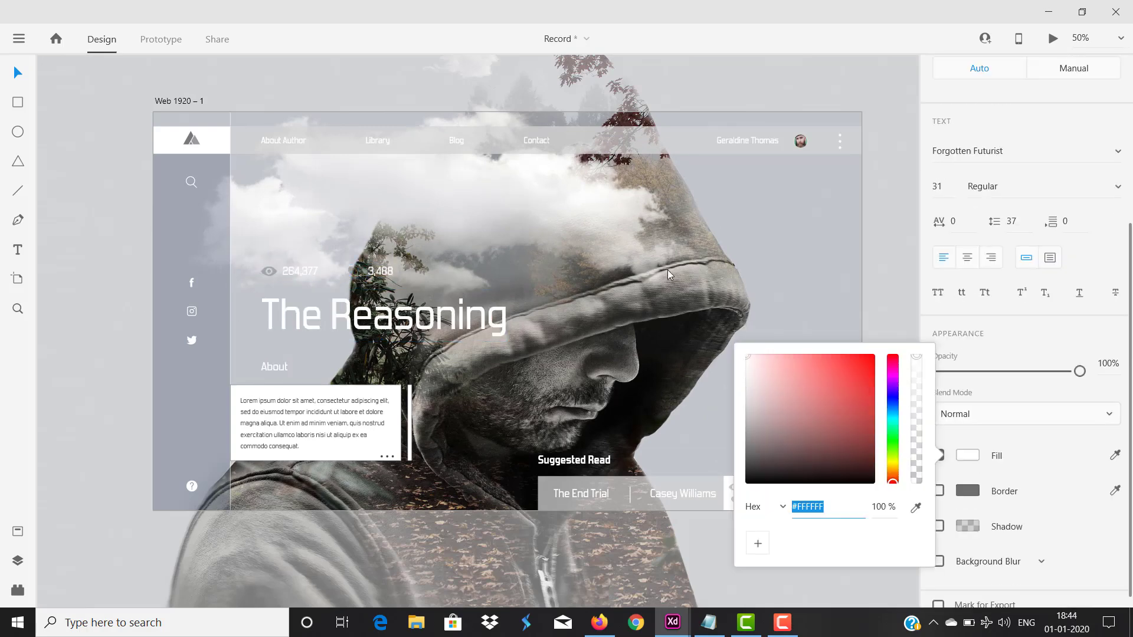
shift+click(269, 271)
click(968, 490)
text(FFFFFF)
drag(968, 407, 1086, 407)
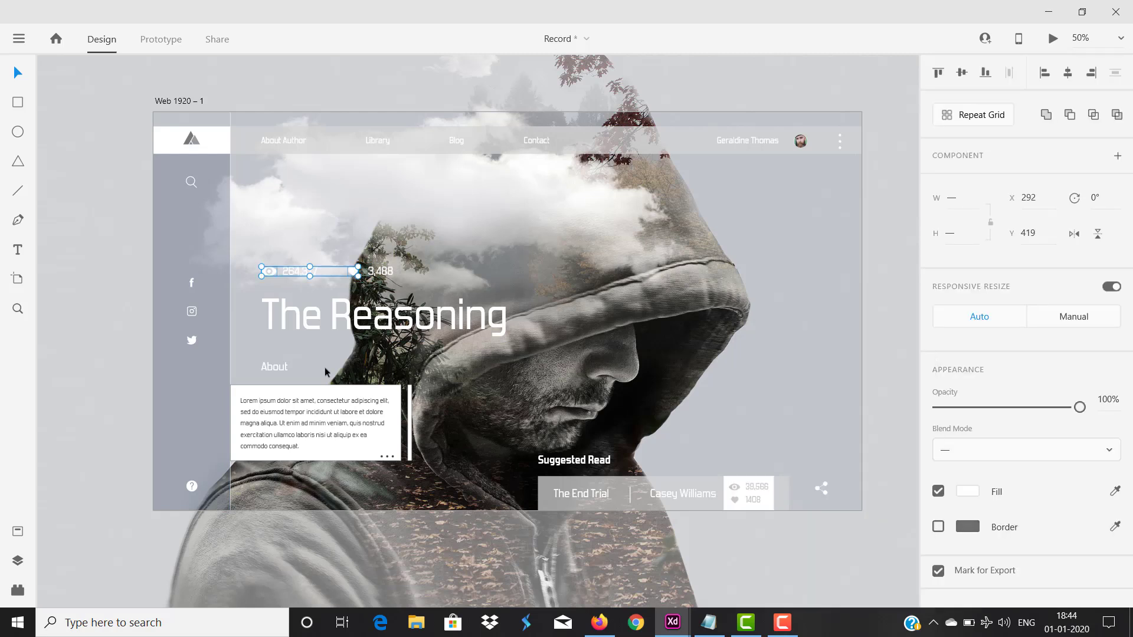
Set the text card group's opacity to 80%
scroll(330, 402, down, 1)
click(331, 402)
key(Escape)
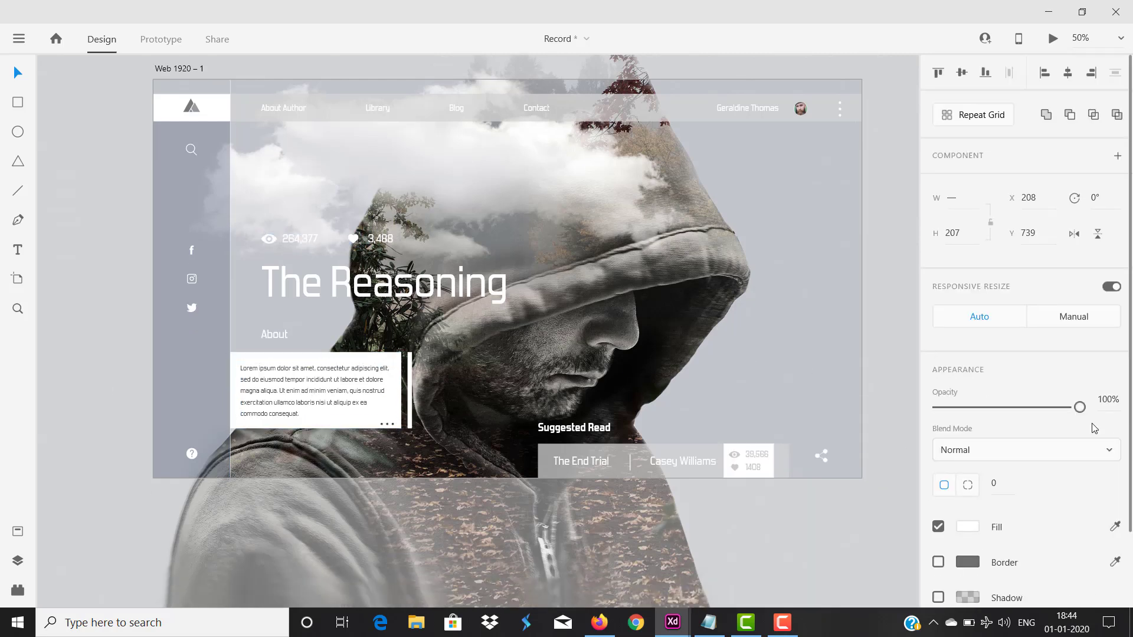
key(8)
scroll(318, 401, up, 2)
Give the nav bar a darker blue-grey fill, 78% opacity and background blur
click(416, 158)
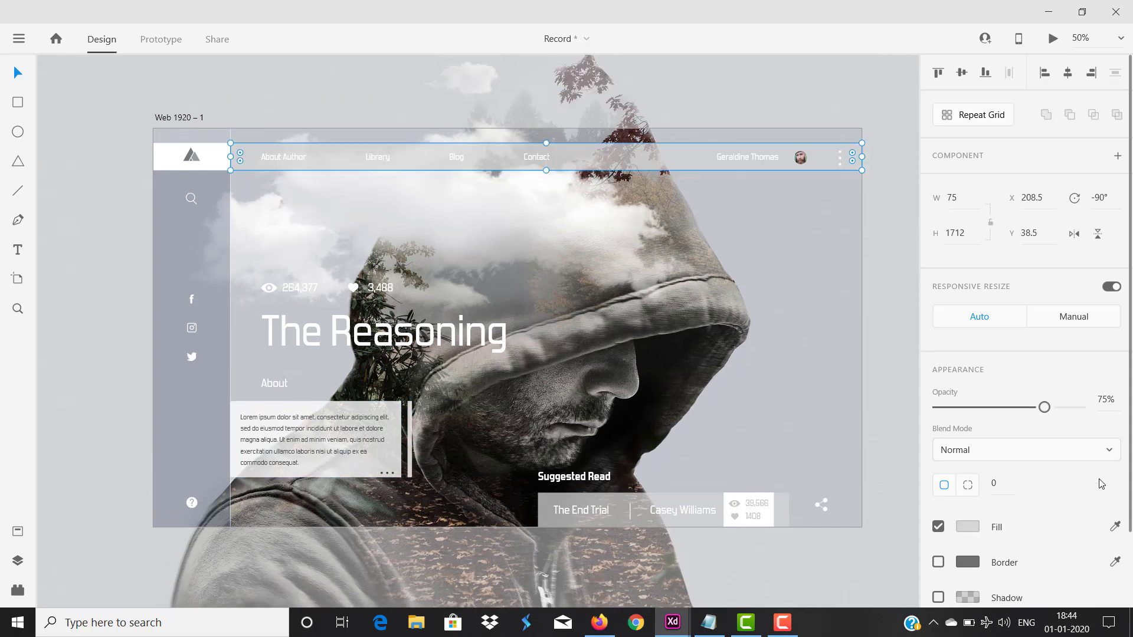
key(0)
drag(1080, 407, 1047, 407)
scroll(1048, 408, down, 4)
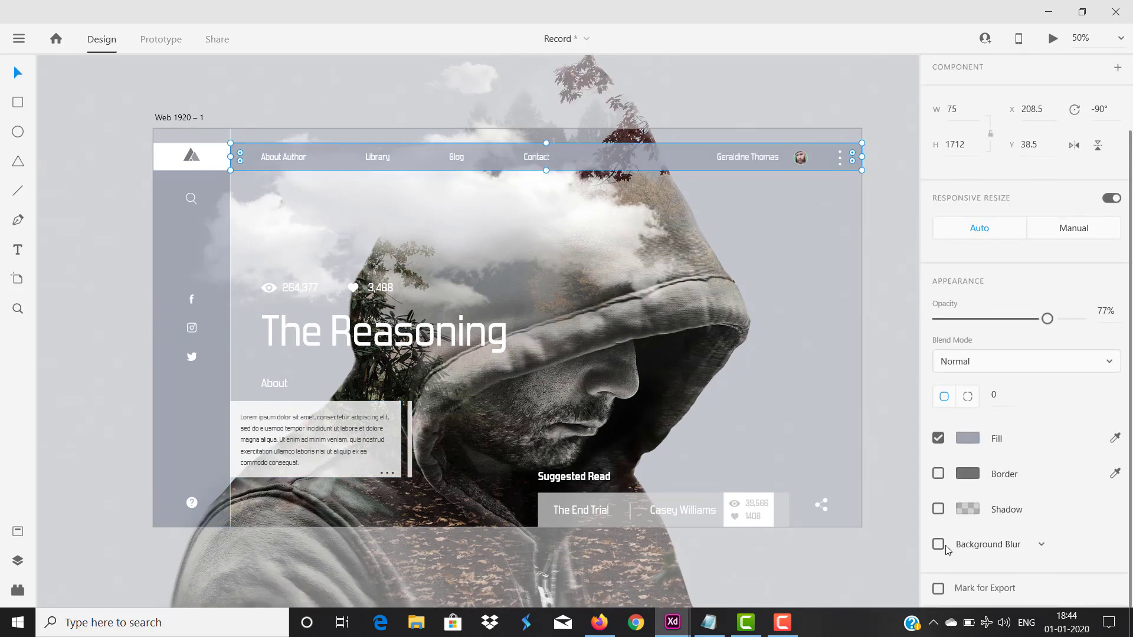
click(938, 438)
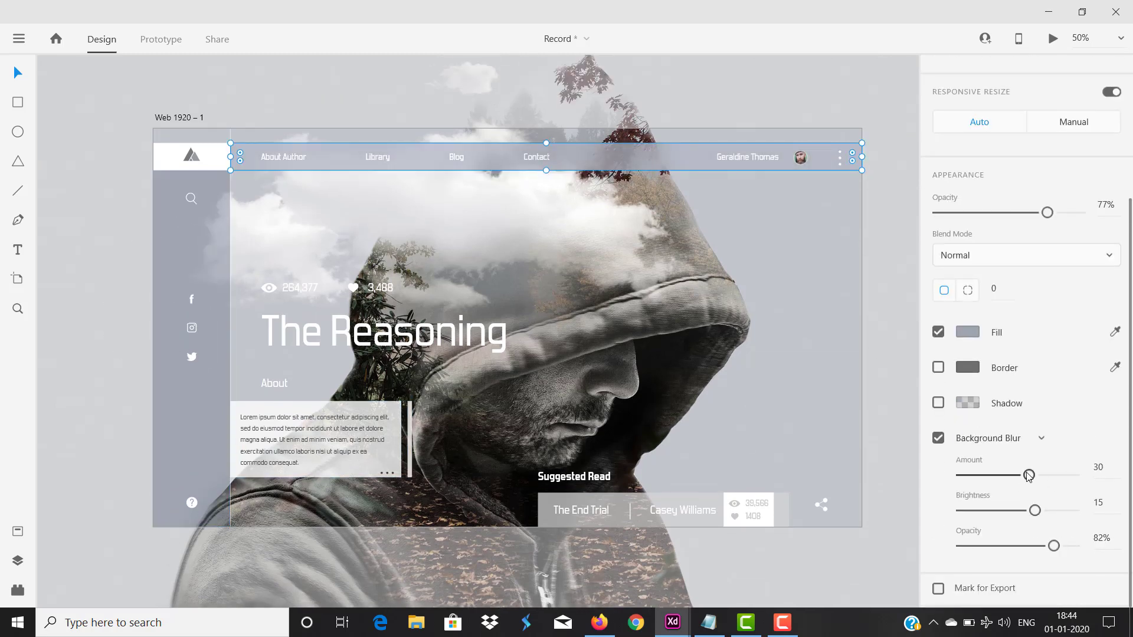
drag(1029, 475, 915, 480)
drag(1047, 213, 1083, 213)
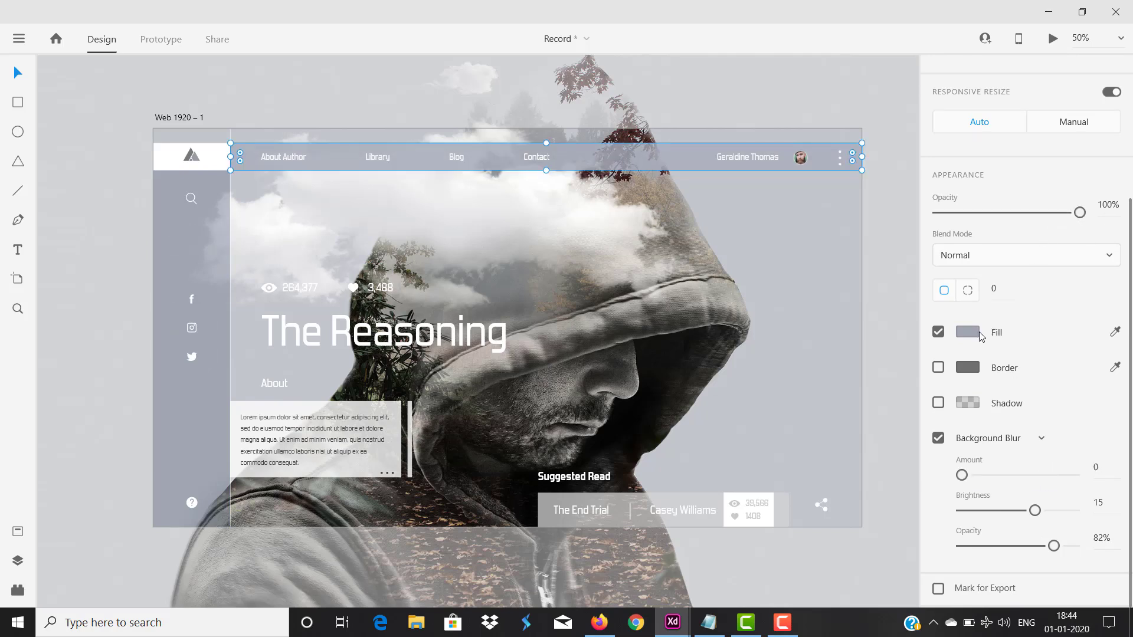
click(967, 332)
drag(762, 309, 767, 299)
drag(1080, 213, 1049, 213)
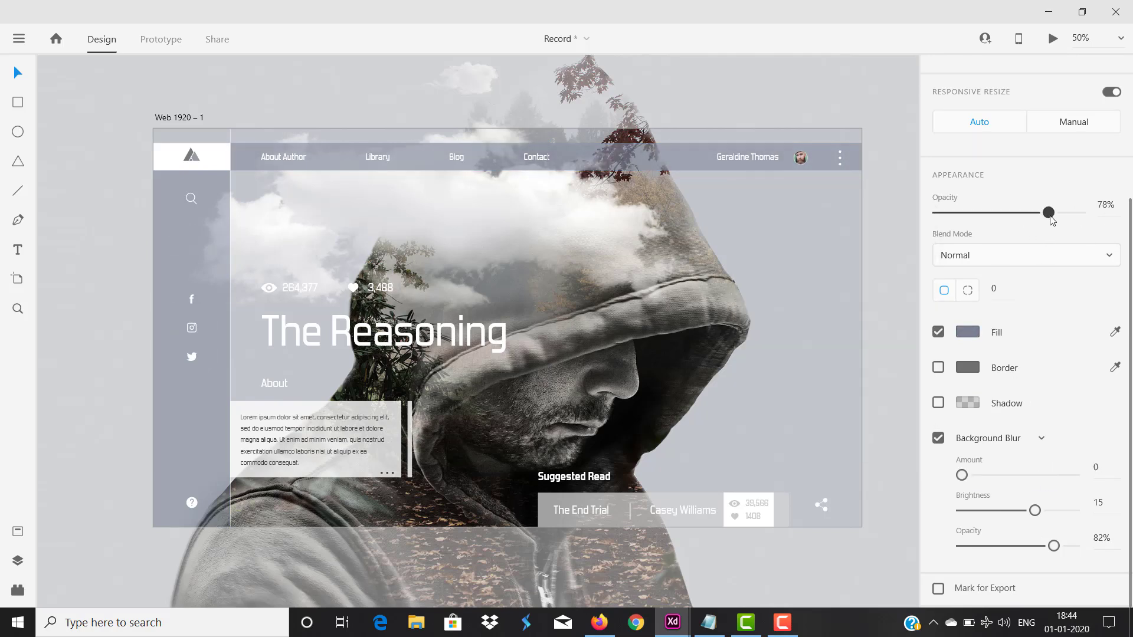
click(106, 334)
scroll(106, 334, up, 1)
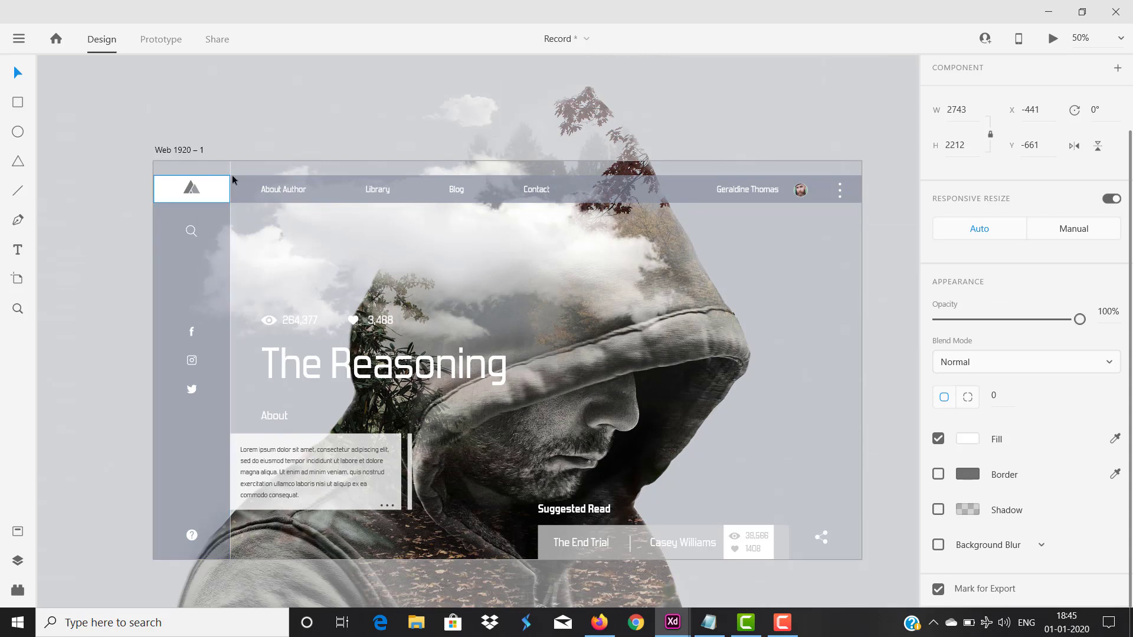
Select the counts, The Reasoning heading and About text together to check their left edges
double_click(192, 189)
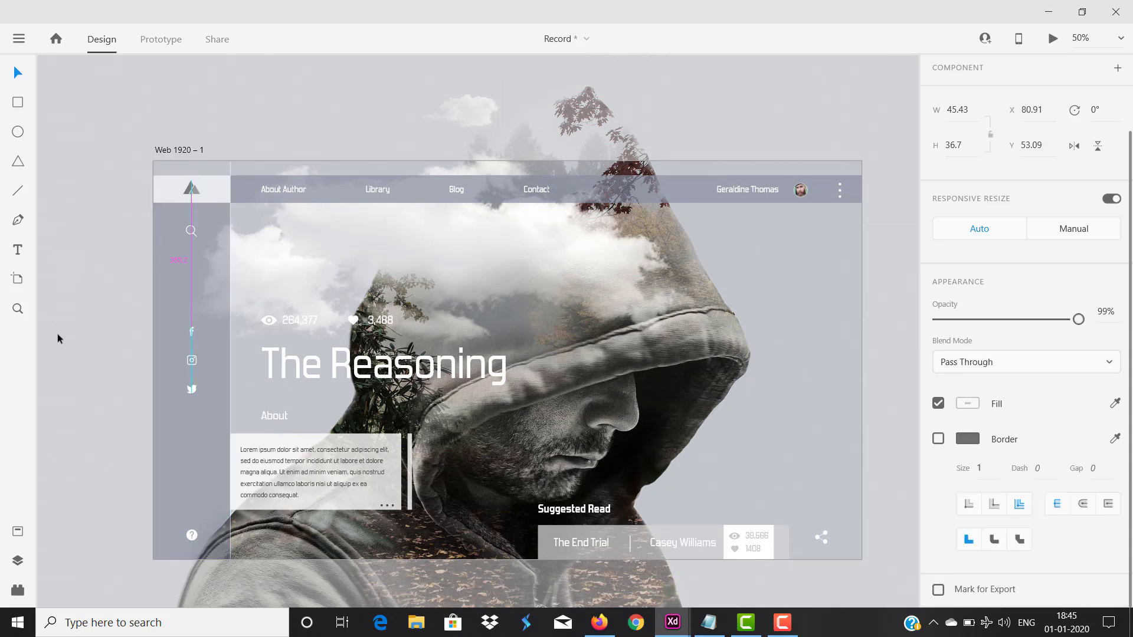
click(59, 338)
scroll(109, 436, down, 1)
click(291, 384)
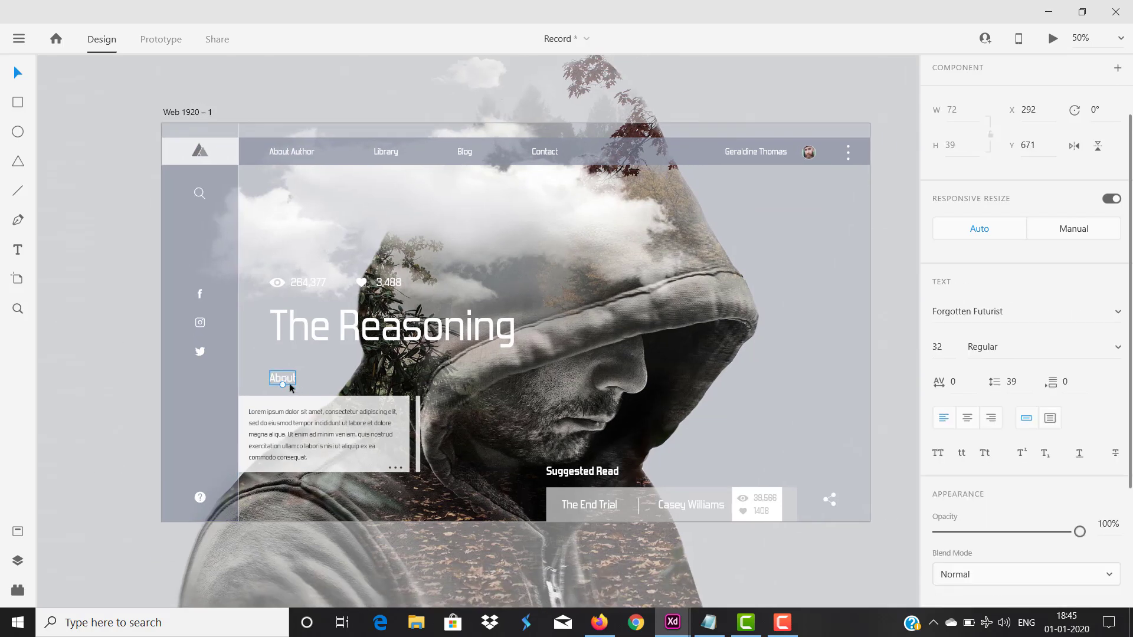
drag(289, 385, 270, 139)
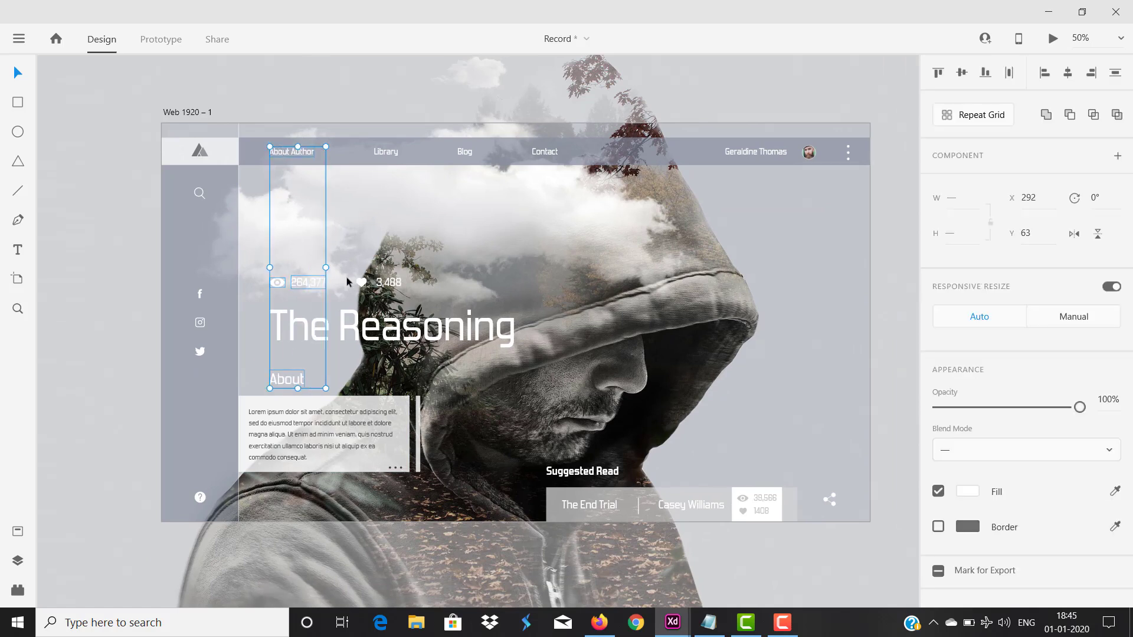
click(384, 154)
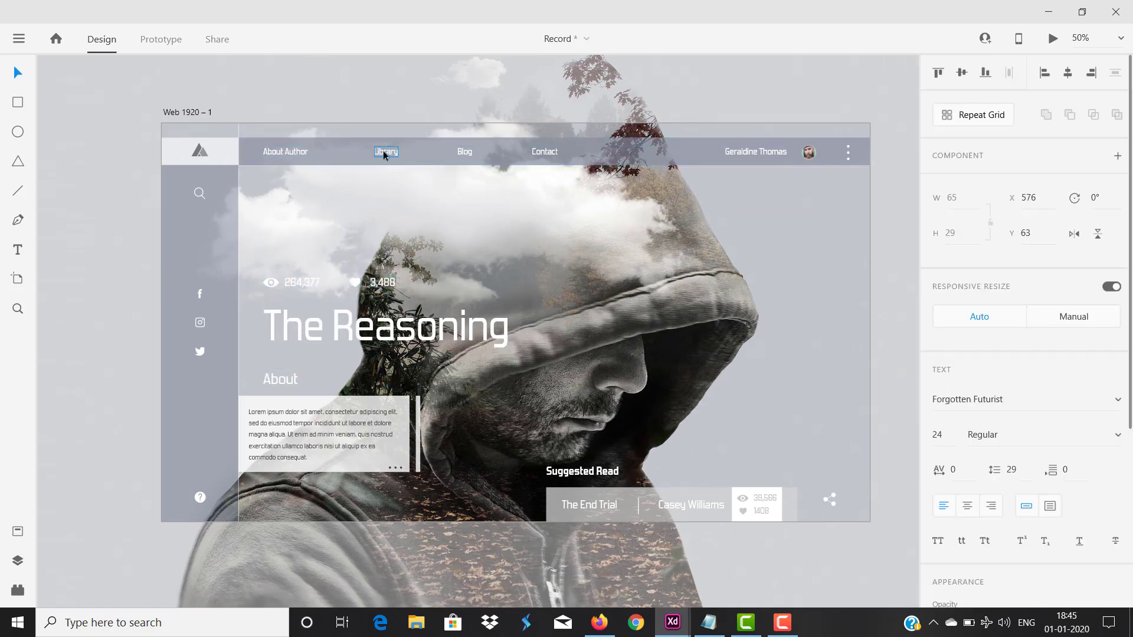
click(786, 87)
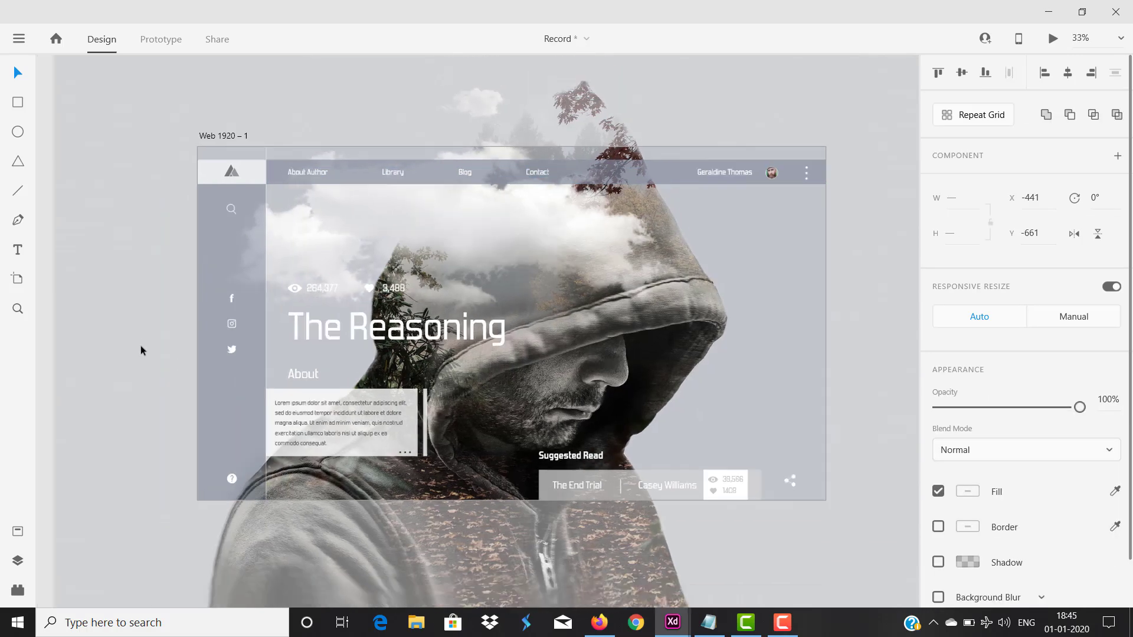
Distribute the About Author, Library, Blog and Contact links with equal gaps
key(ctrl+minus)
key(ctrl+equal)
click(575, 186)
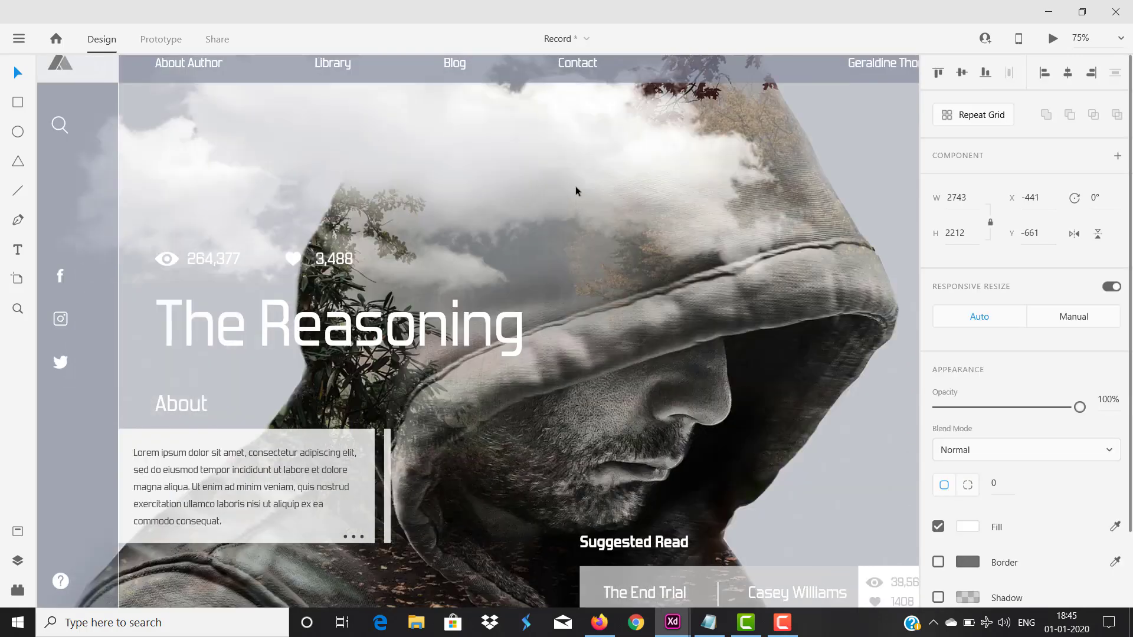
scroll(593, 244, up, 3)
click(594, 244)
shift+click(466, 242)
shift+click(345, 242)
shift+click(204, 242)
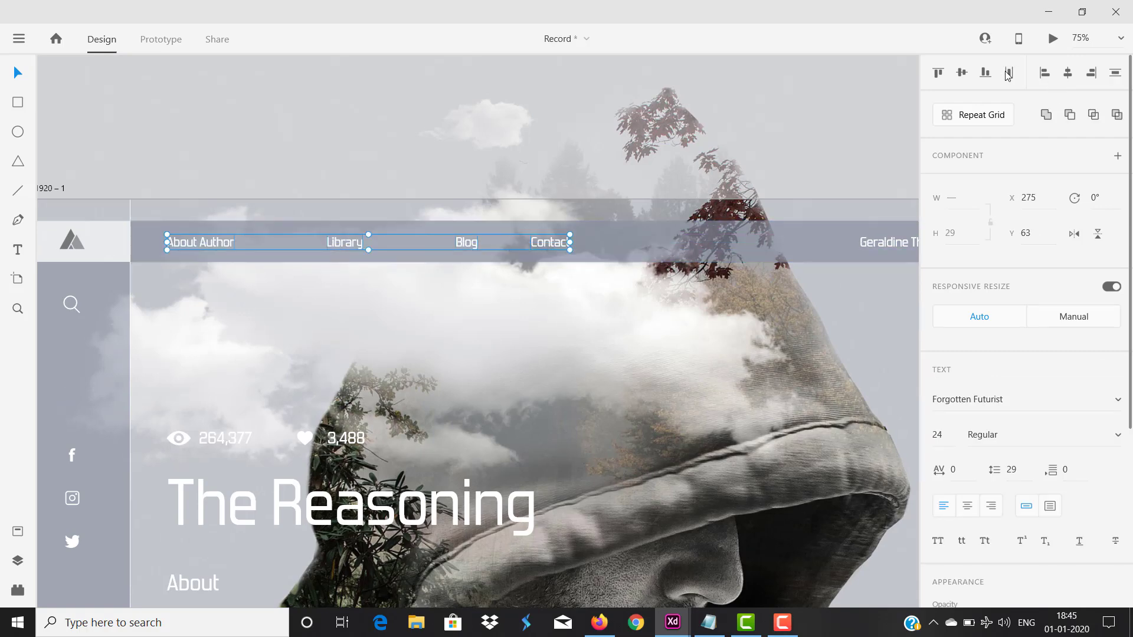
key(ctrl+minus)
scroll(772, 242, down, 3)
scroll(761, 265, right, 4)
click(777, 349)
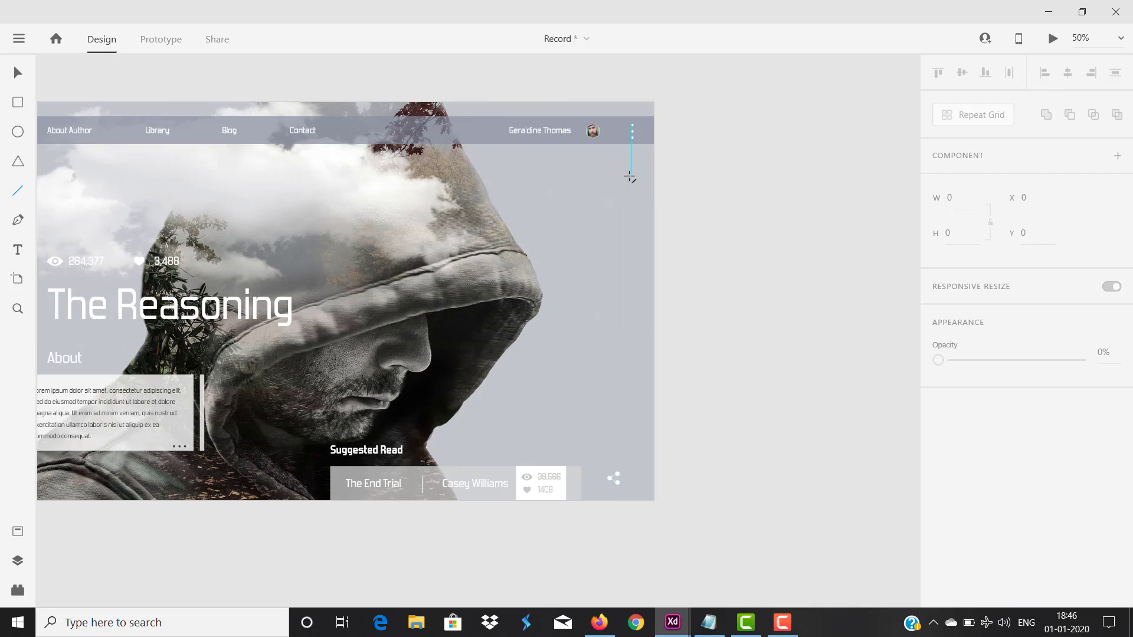
Draw a tall white vertical line near the page's right edge
drag(631, 177, 630, 357)
click(967, 491)
click(747, 388)
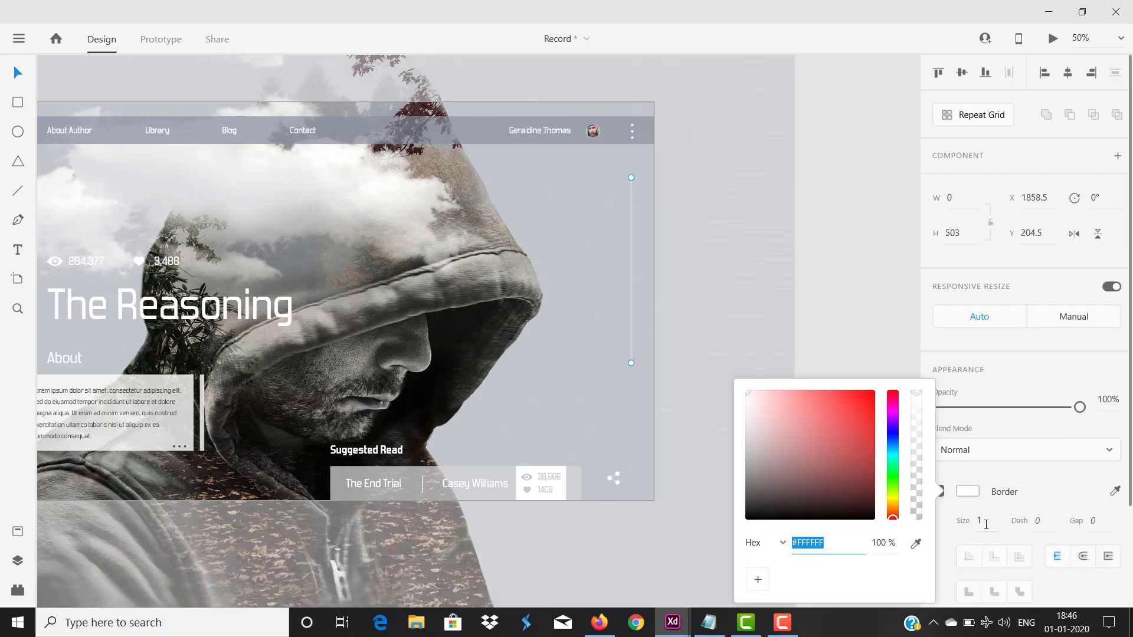
click(829, 354)
key(Escape)
Draw a shorter white line over it with border size 2
scroll(843, 204, up, 2)
key(l)
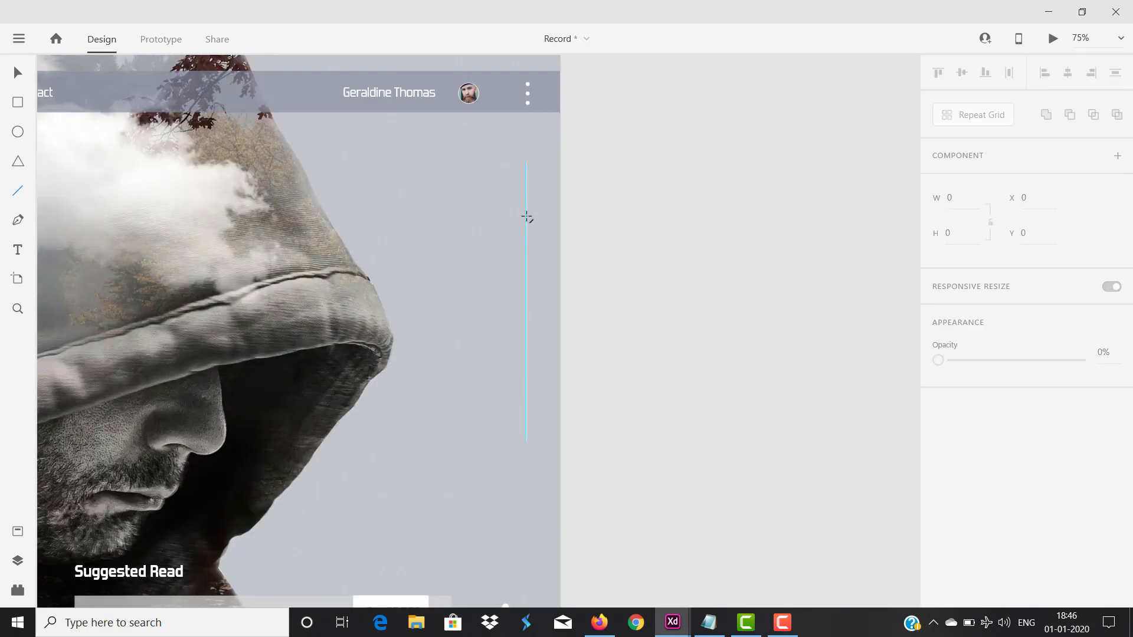
drag(525, 215, 525, 284)
click(967, 491)
click(995, 524)
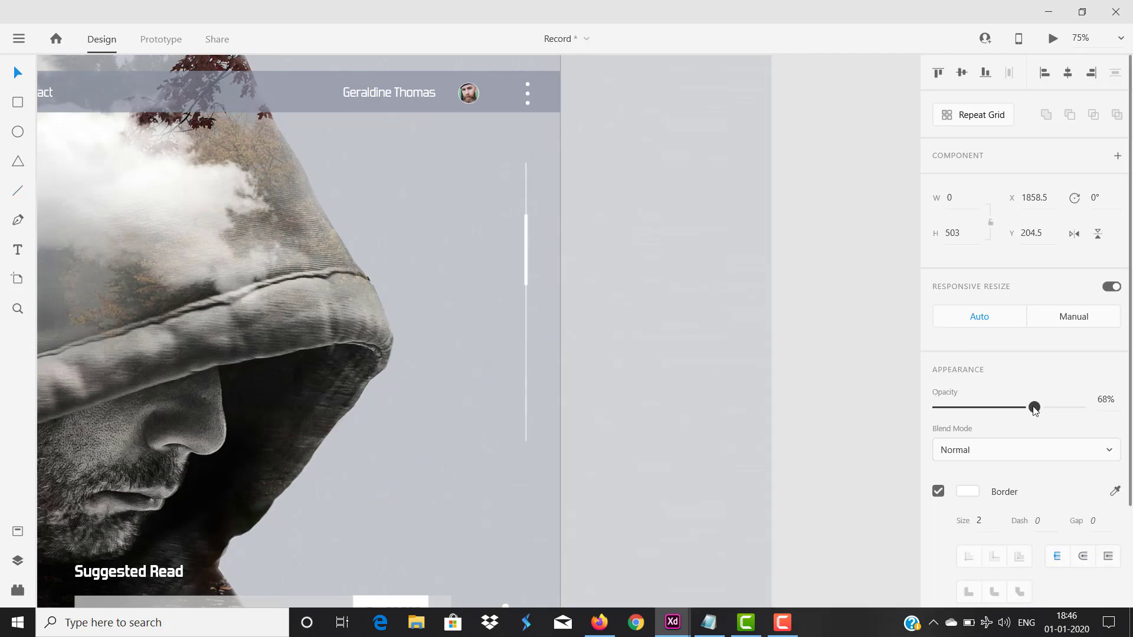
key(Escape)
scroll(681, 465, down, 2)
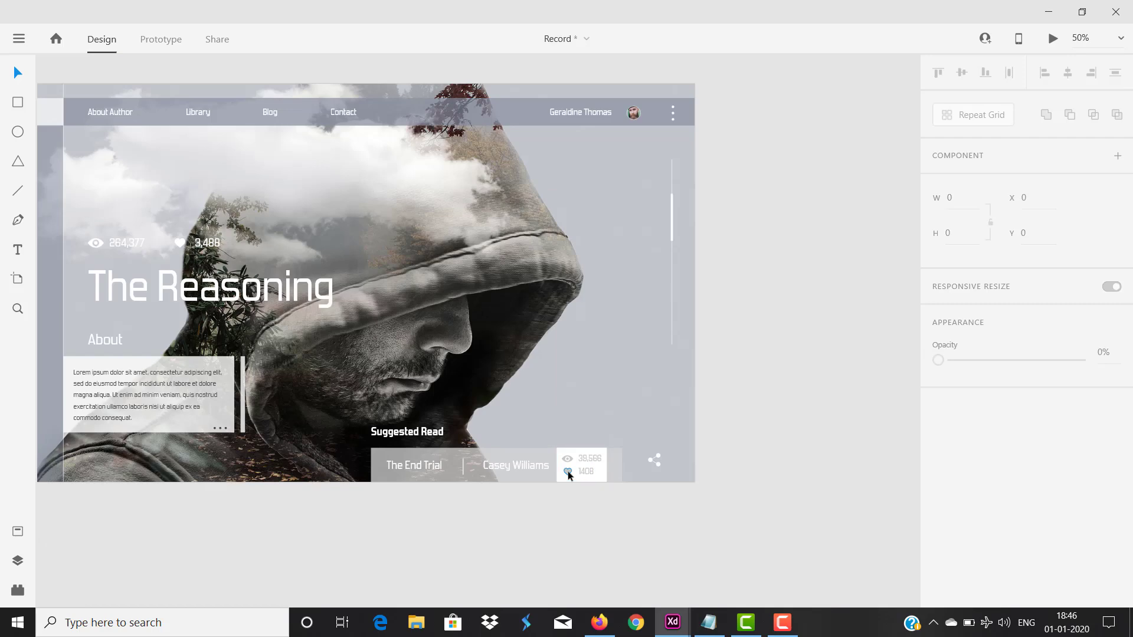
Set the views and likes box to full opacity
click(569, 472)
key(6)
double_click(591, 467)
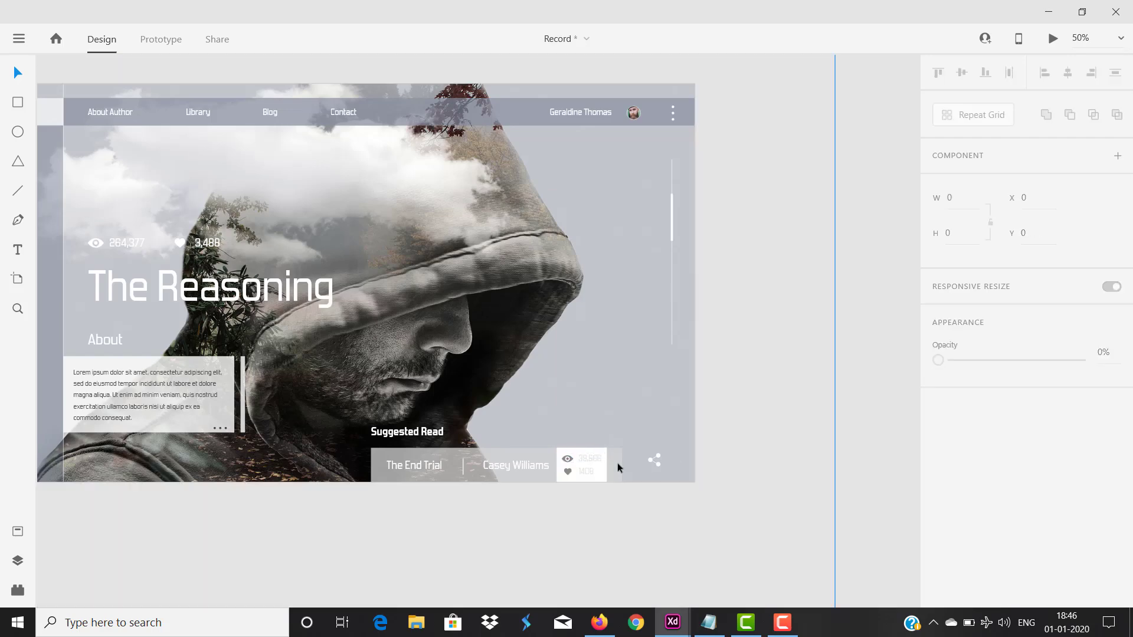
scroll(1093, 481, down, 4)
Give The End Trial bar a dark grey fill, 47% opacity and a stronger background blur
key(0)
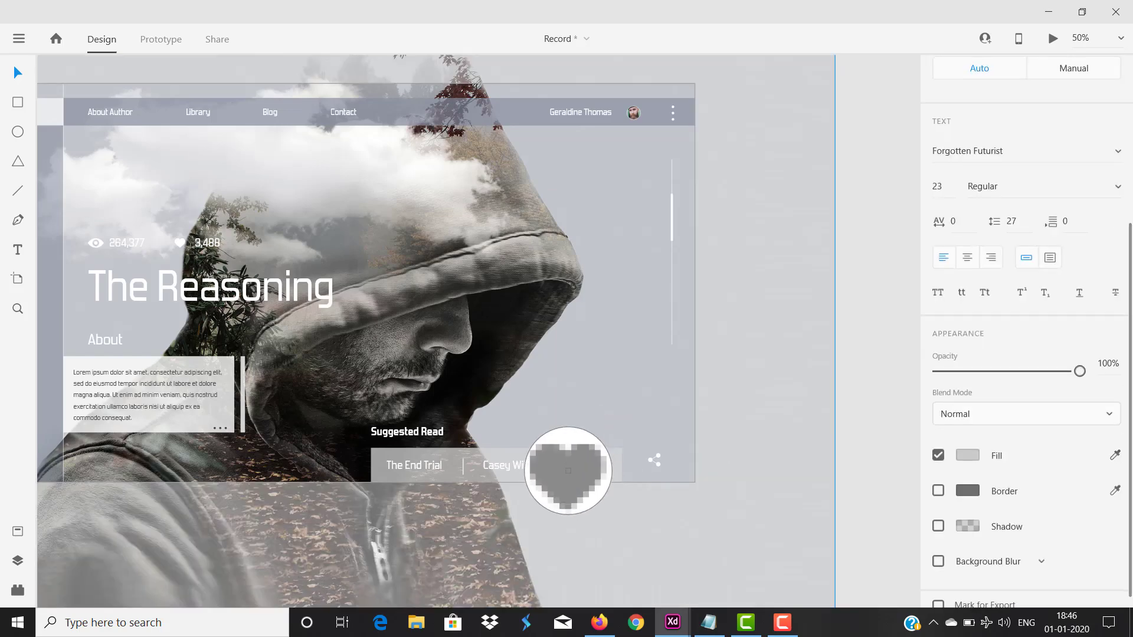
click(863, 404)
click(413, 481)
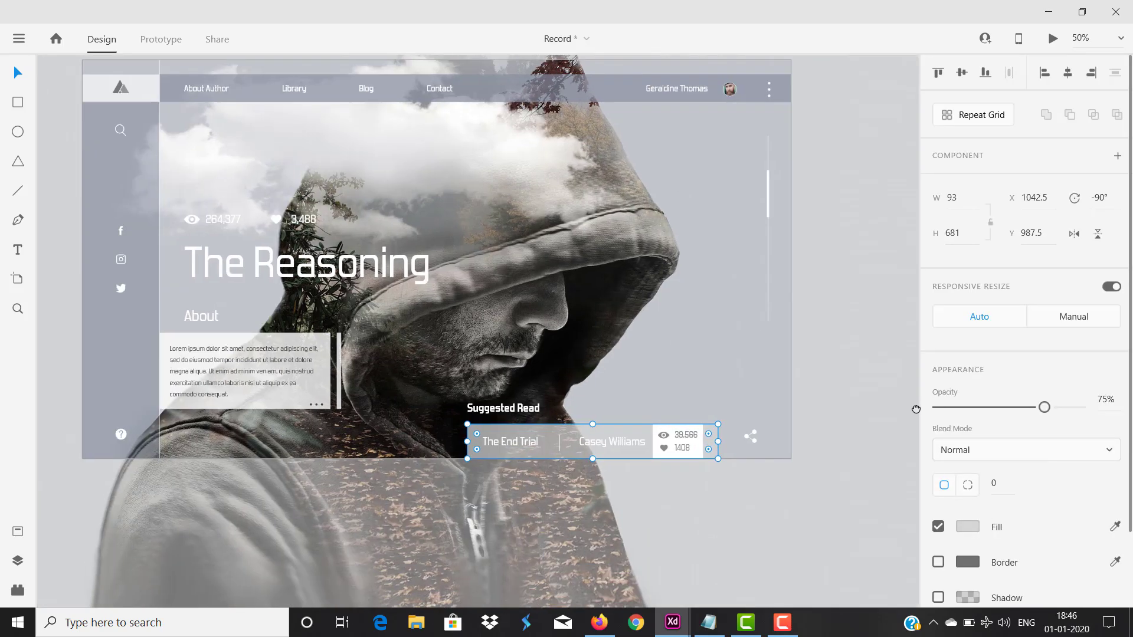
click(968, 527)
click(874, 517)
drag(1044, 407, 1005, 407)
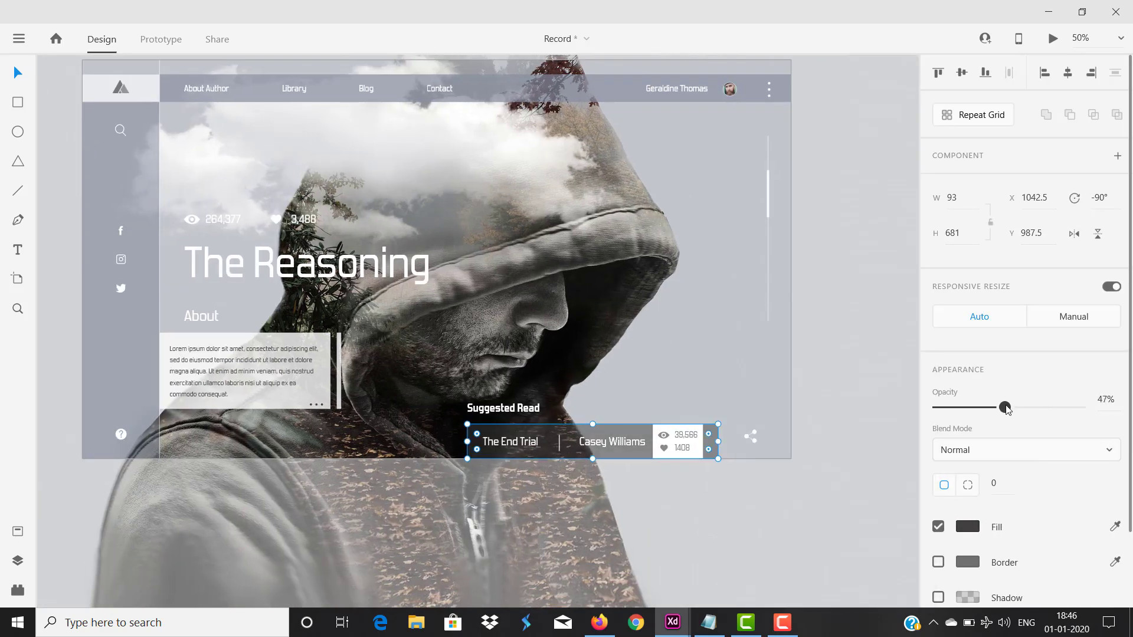
scroll(944, 546, down, 2)
click(939, 544)
drag(984, 548, 1008, 546)
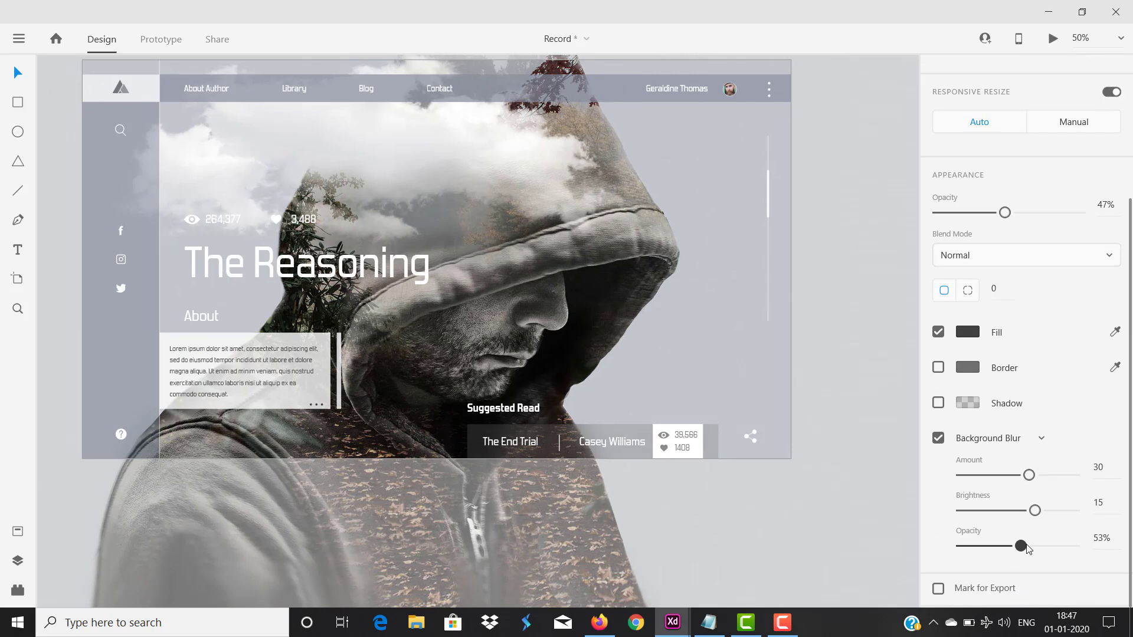
click(968, 332)
click(882, 145)
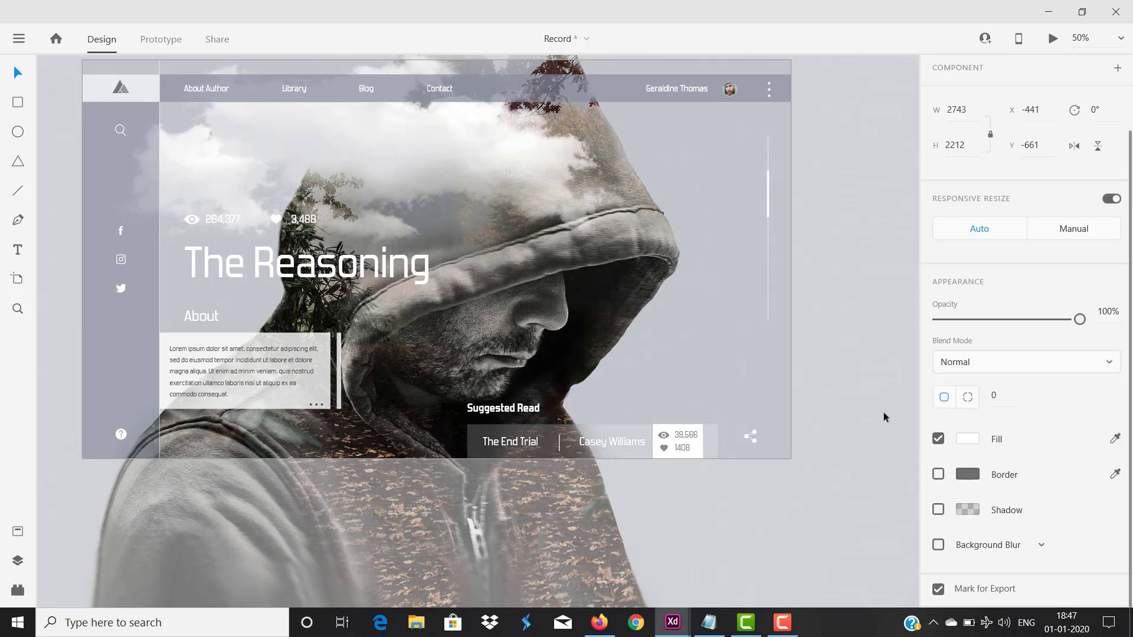
drag(483, 370, 517, 408)
Draw a small play triangle beside The Reasoning heading
click(18, 162)
drag(475, 294, 486, 303)
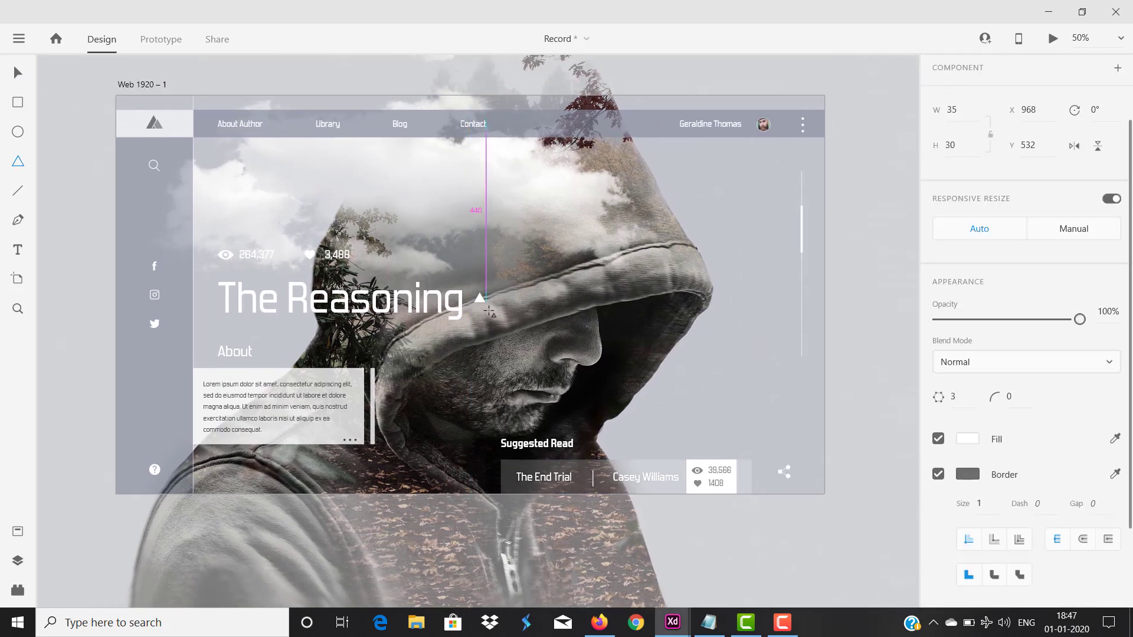
click(891, 375)
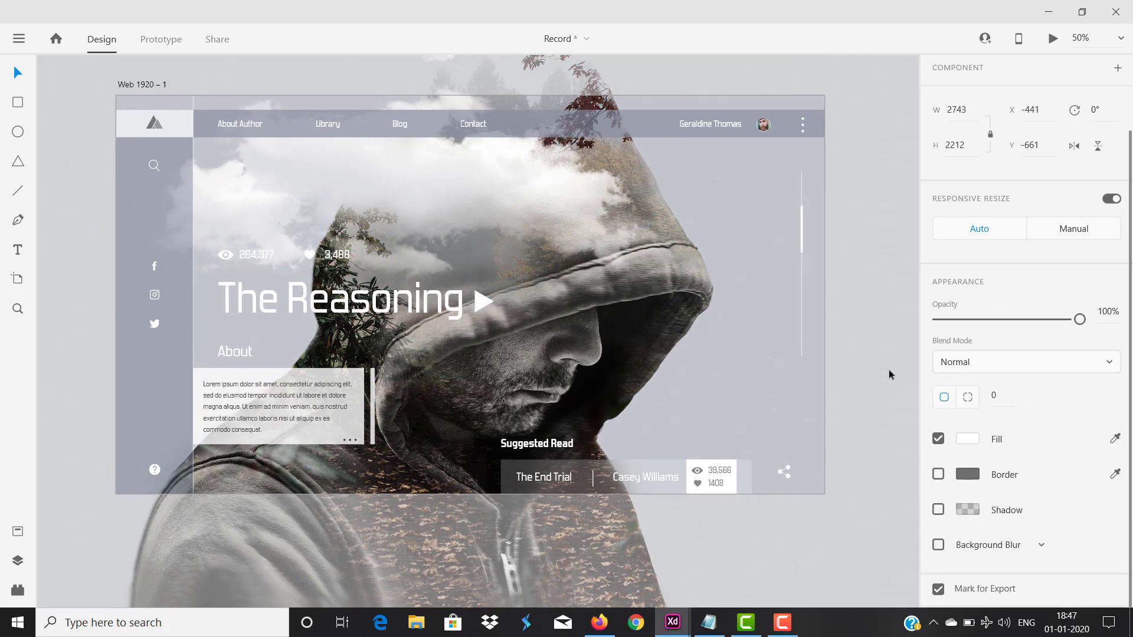
Draw a 1920×1080 white rectangle over the artboard at 40% opacity
drag(114, 95, 796, 494)
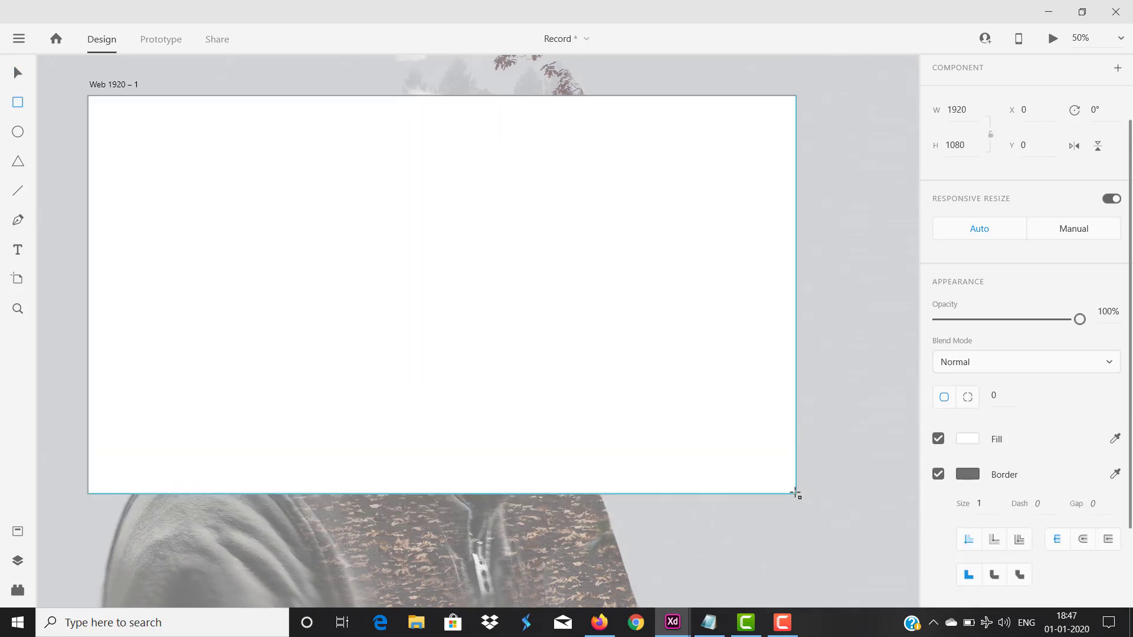
key(v)
text(4)
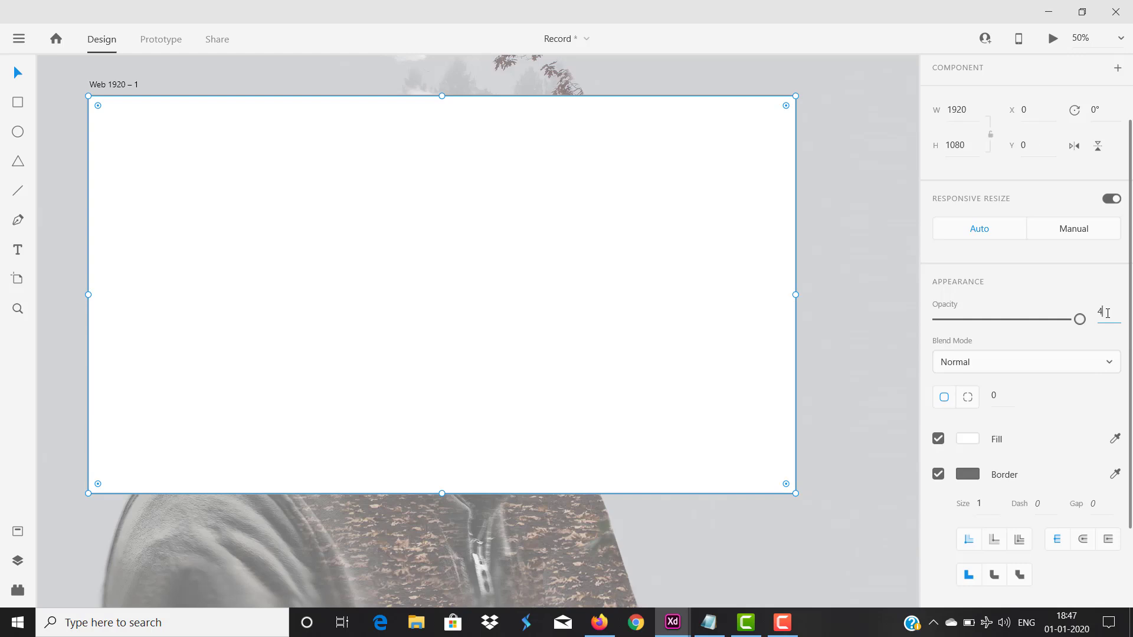
text(0)
key(Return)
Give the overlay background blur with amount 4, brightness -9 and 7% opacity
scroll(1004, 448, down, 2)
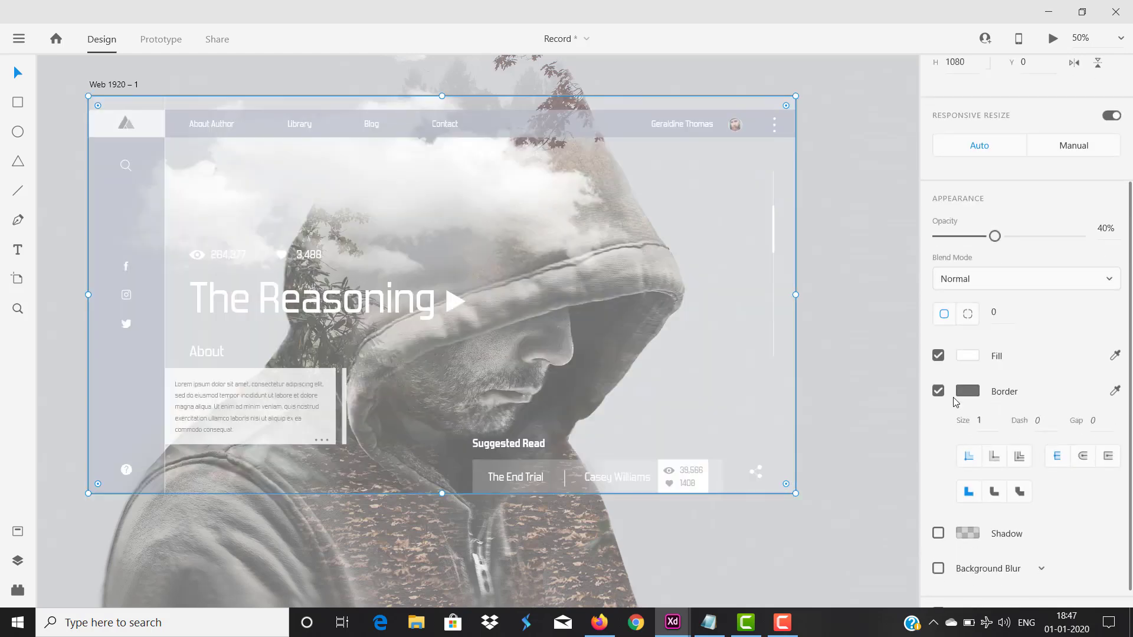
click(938, 565)
scroll(1097, 472, down, 3)
click(1107, 466)
key(Tab)
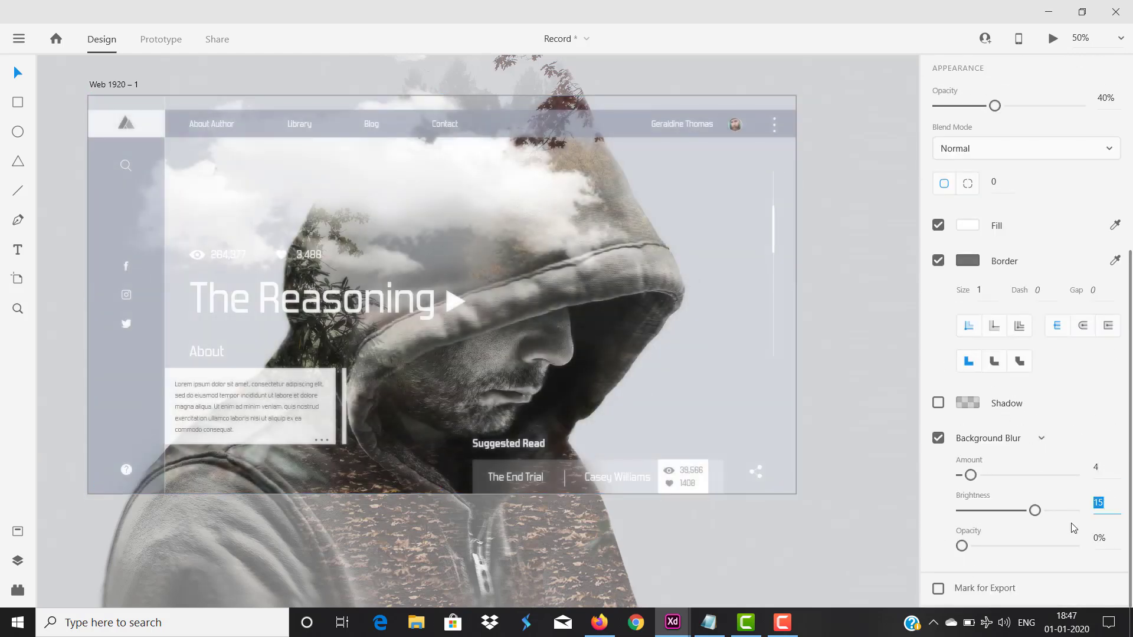
text(-9)
key(Tab)
text(7)
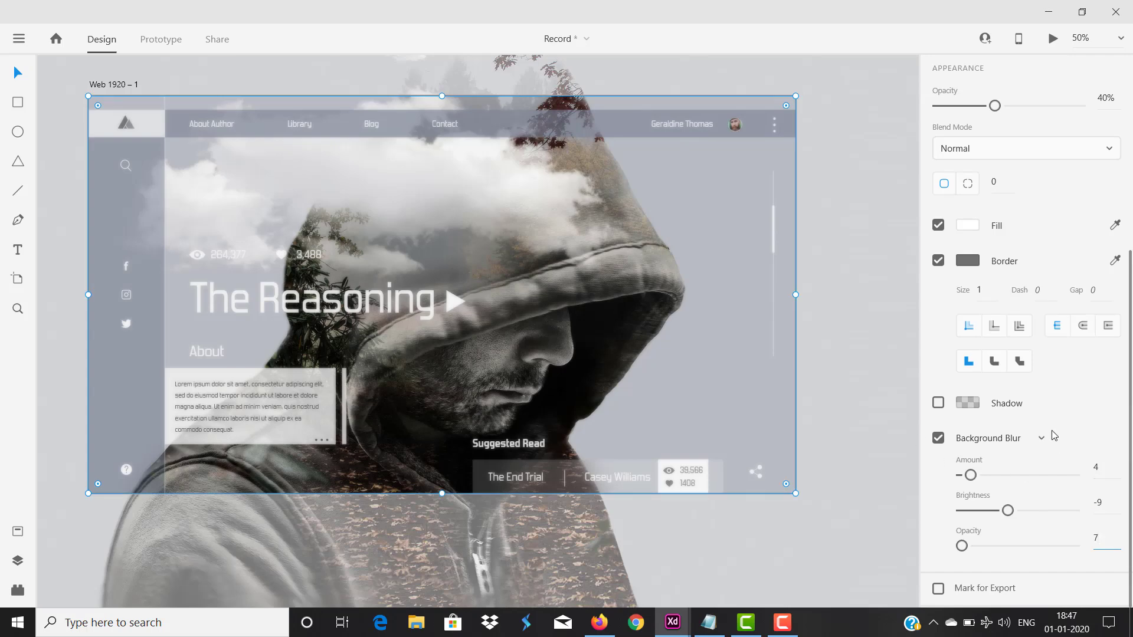
key(Return)
Move the overlay behind the page content in the Layers panel
click(27, 564)
drag(100, 125, 133, 596)
click(18, 561)
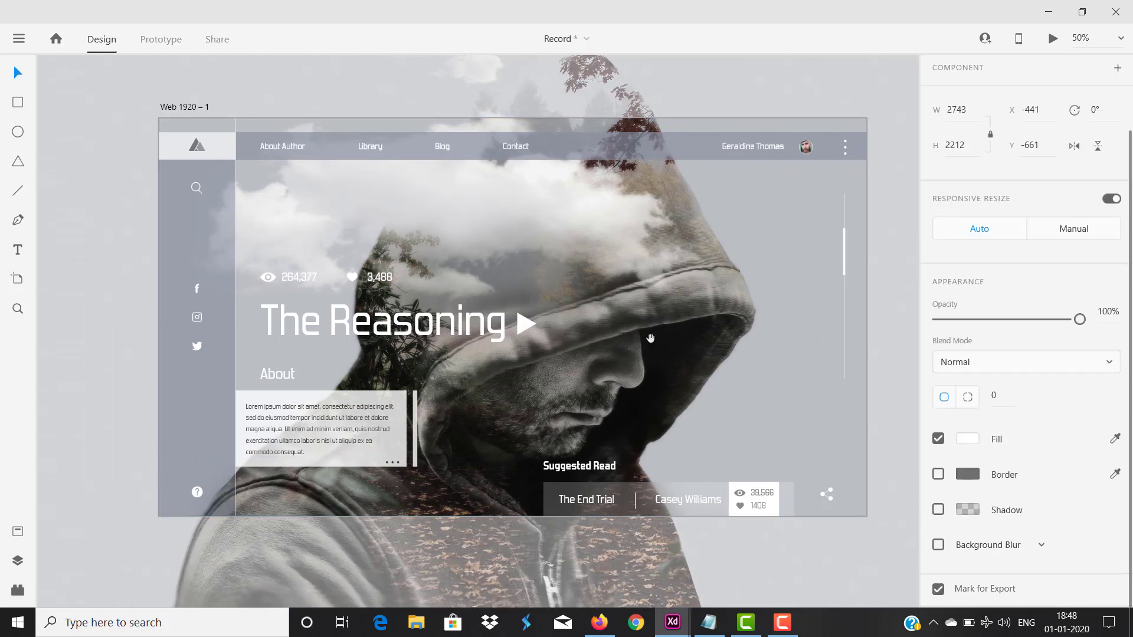
Fade the About paragraph's Lorem ipsum text to 76% opacity
click(579, 465)
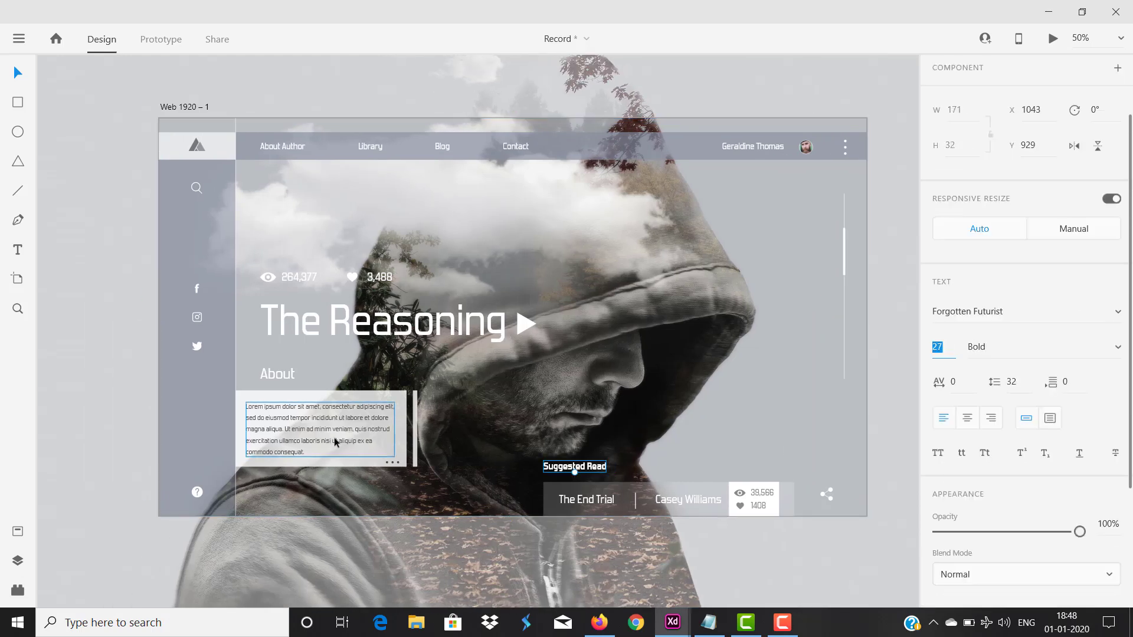
click(265, 442)
drag(1080, 532, 1046, 531)
click(392, 462)
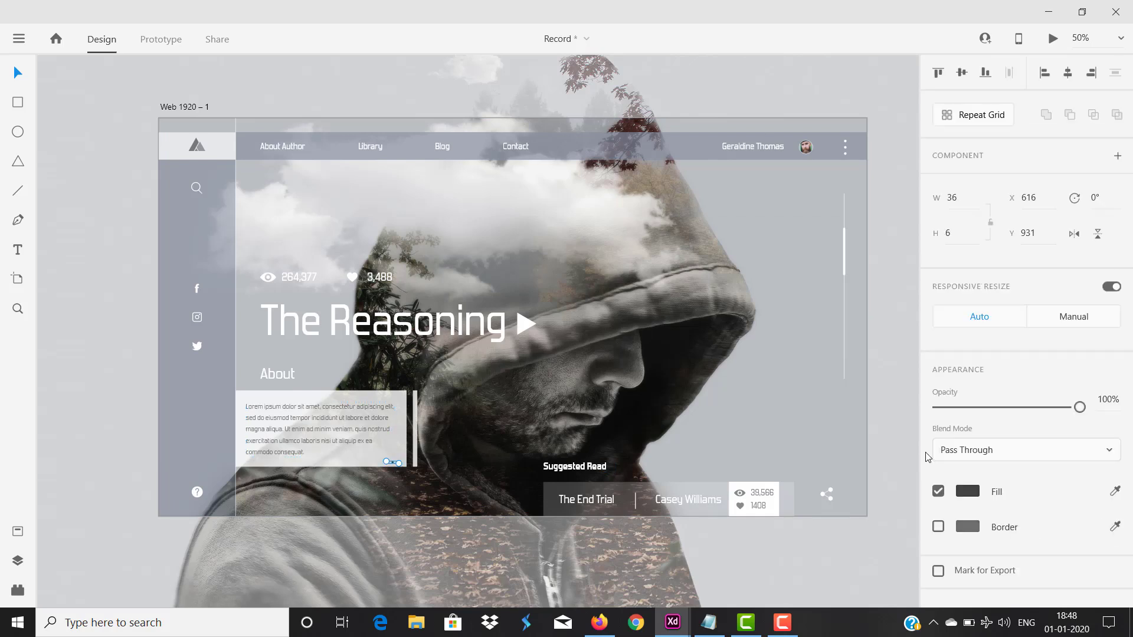
Select the Web 1920 – 1 artboard and launch its full-screen Desktop Preview
click(904, 245)
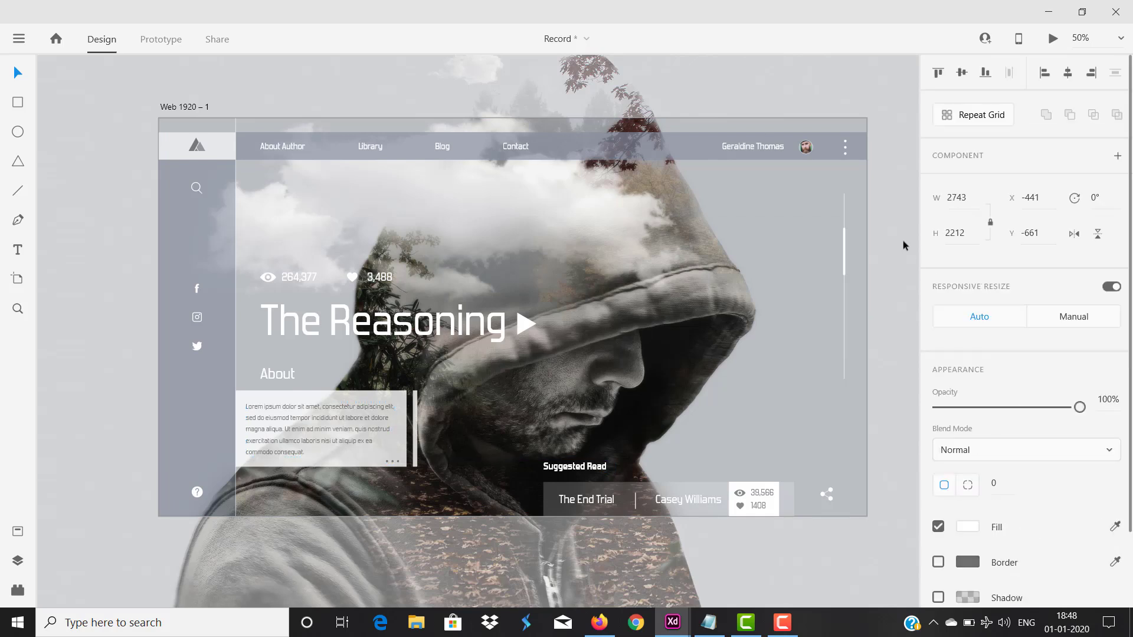
key(Tab)
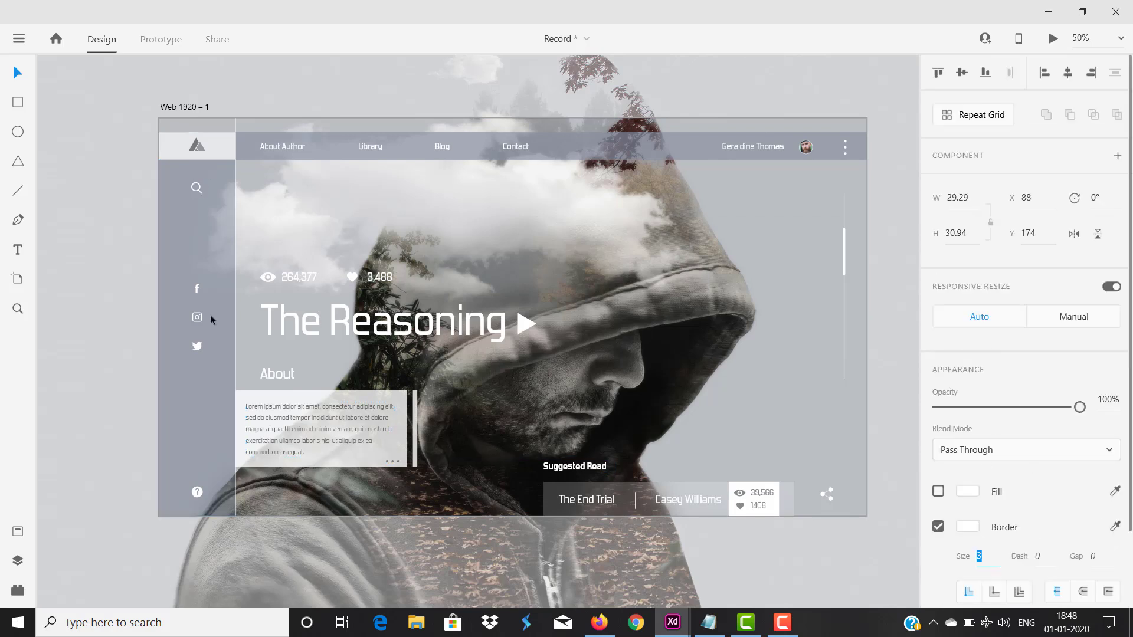
click(804, 270)
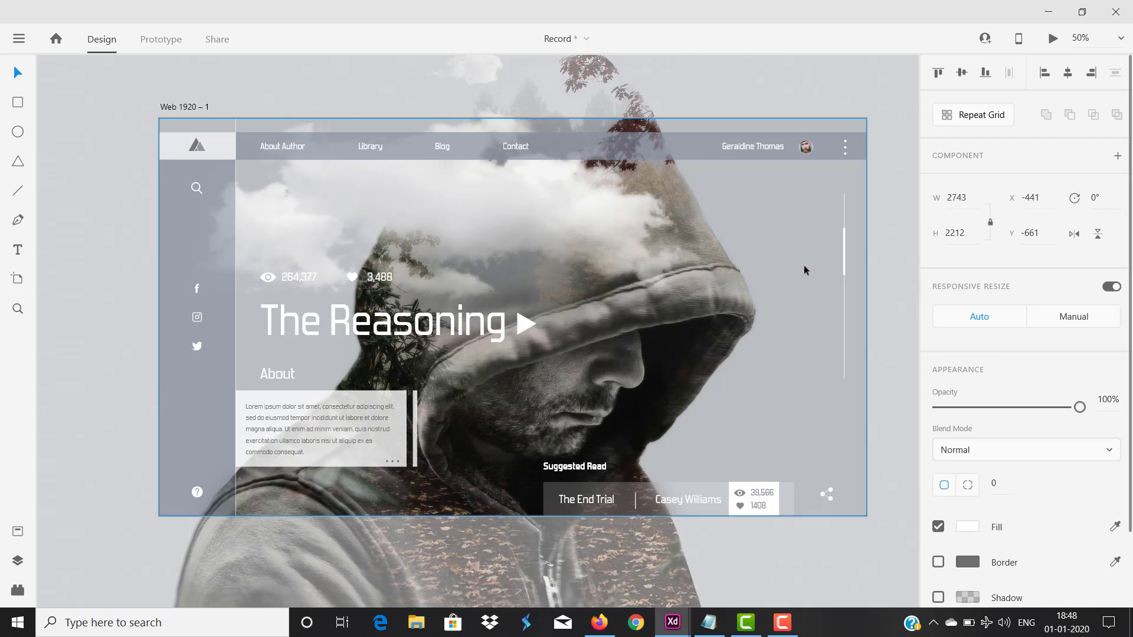
click(204, 107)
key(ctrl+Return)
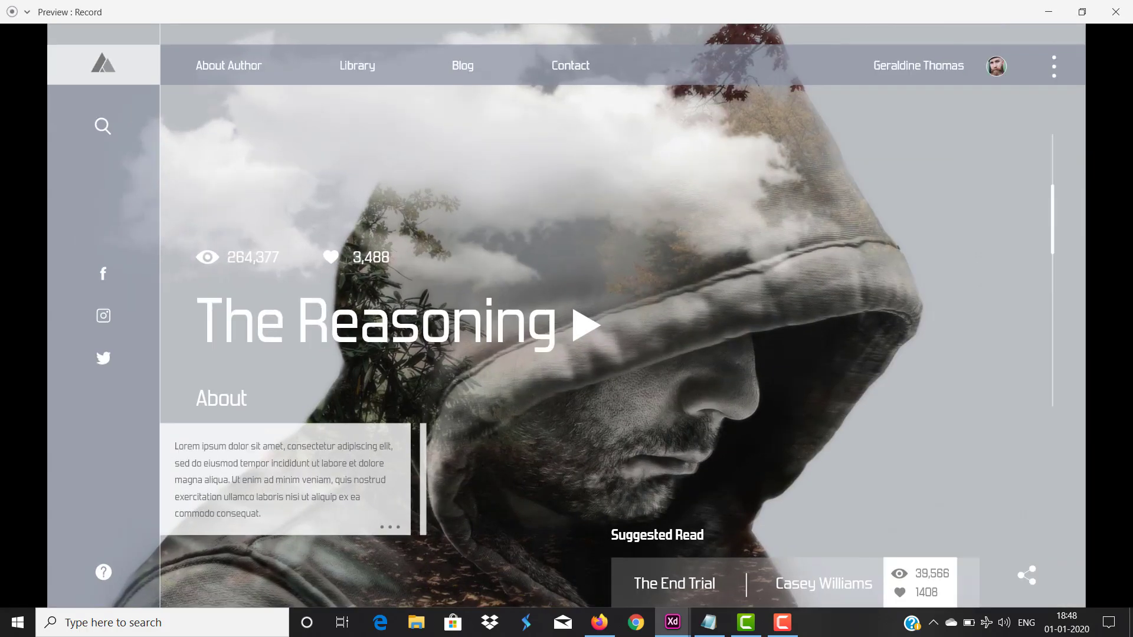
Close the Preview window to get back to the Design tab
click(1115, 12)
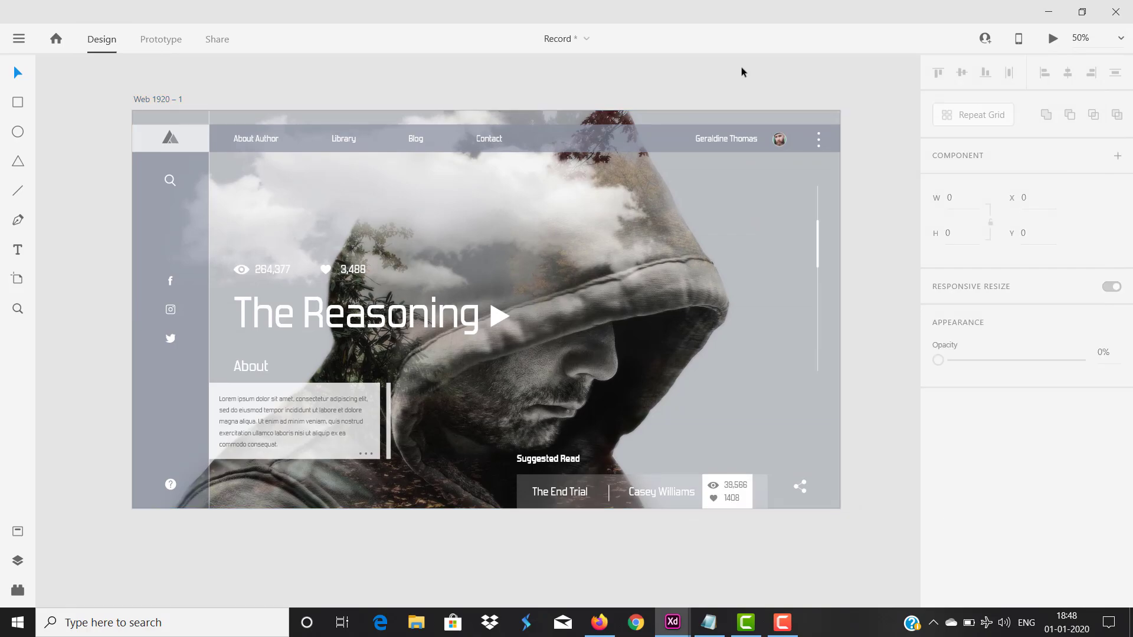